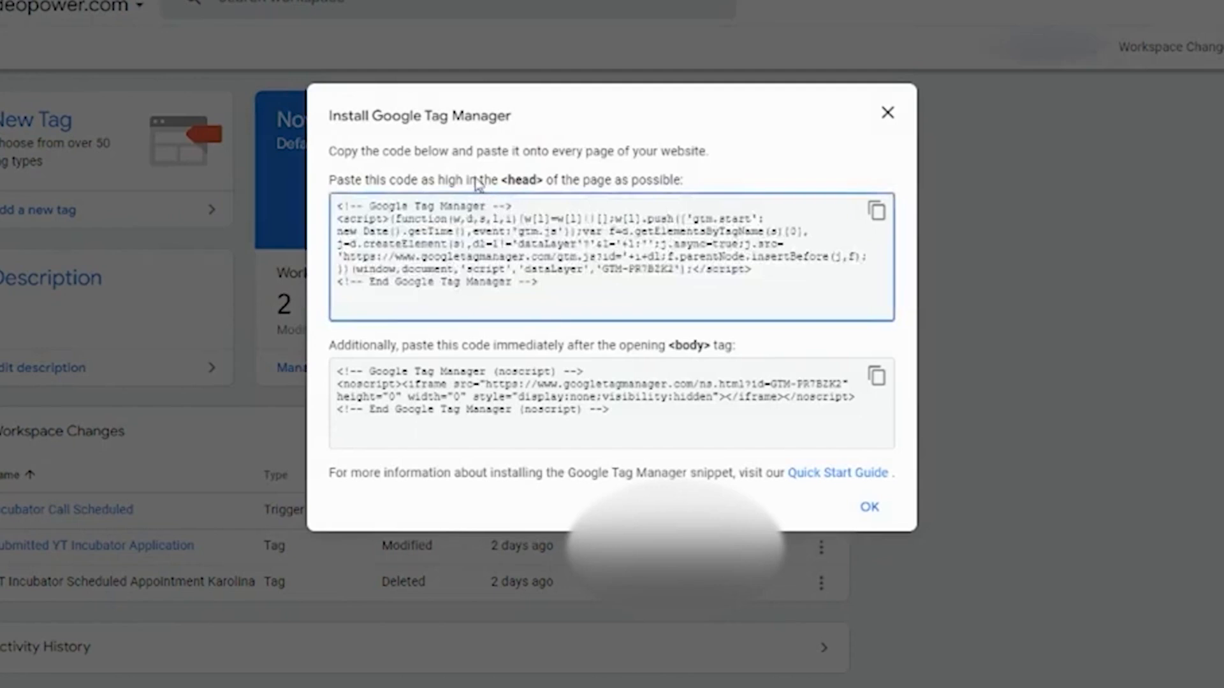
- Examine the head and body code snippets in the Install Google Tag Manager dialog
left_click(568, 181)
left_click_drag(339, 376, 612, 411)
left_click(517, 401)
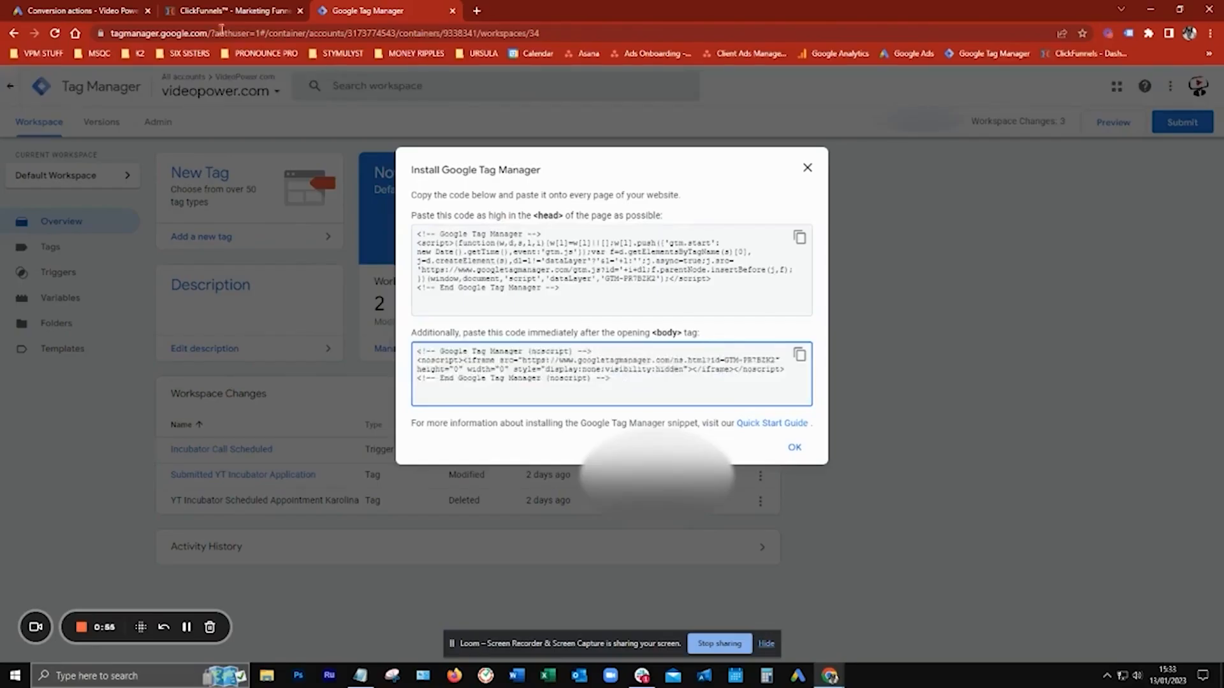
- Switch to ClickFunnels and open the settings of the VPM Incubator Funnel
left_click(219, 10)
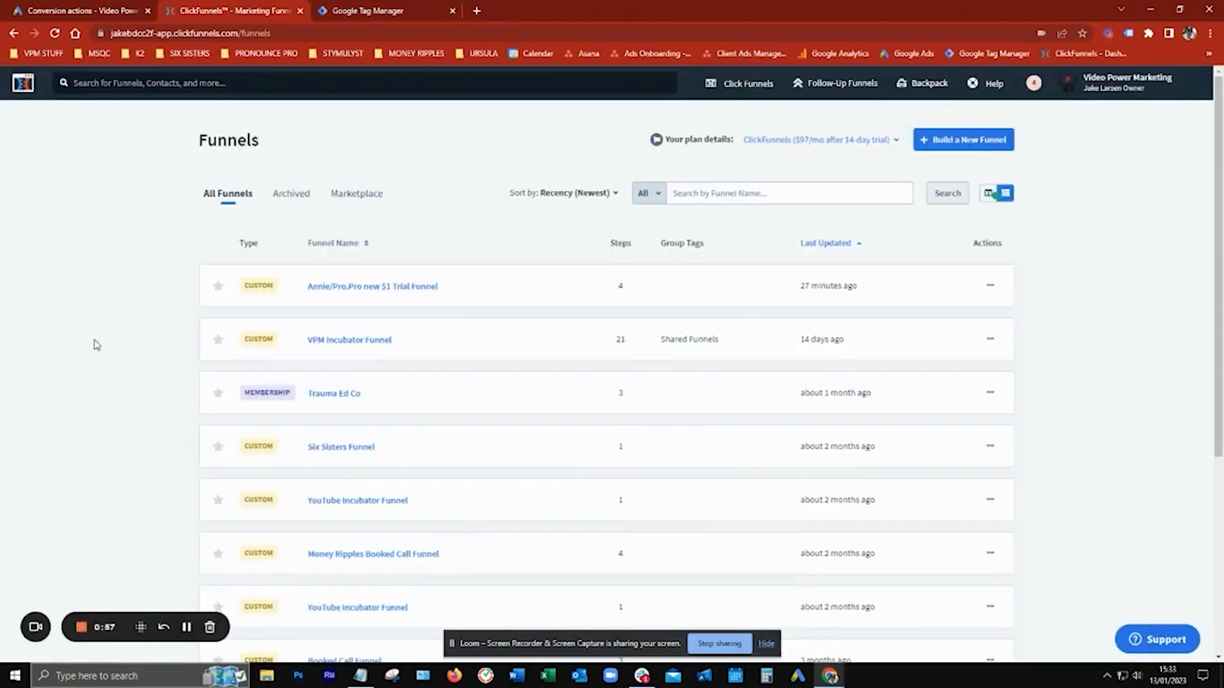
left_click(337, 342)
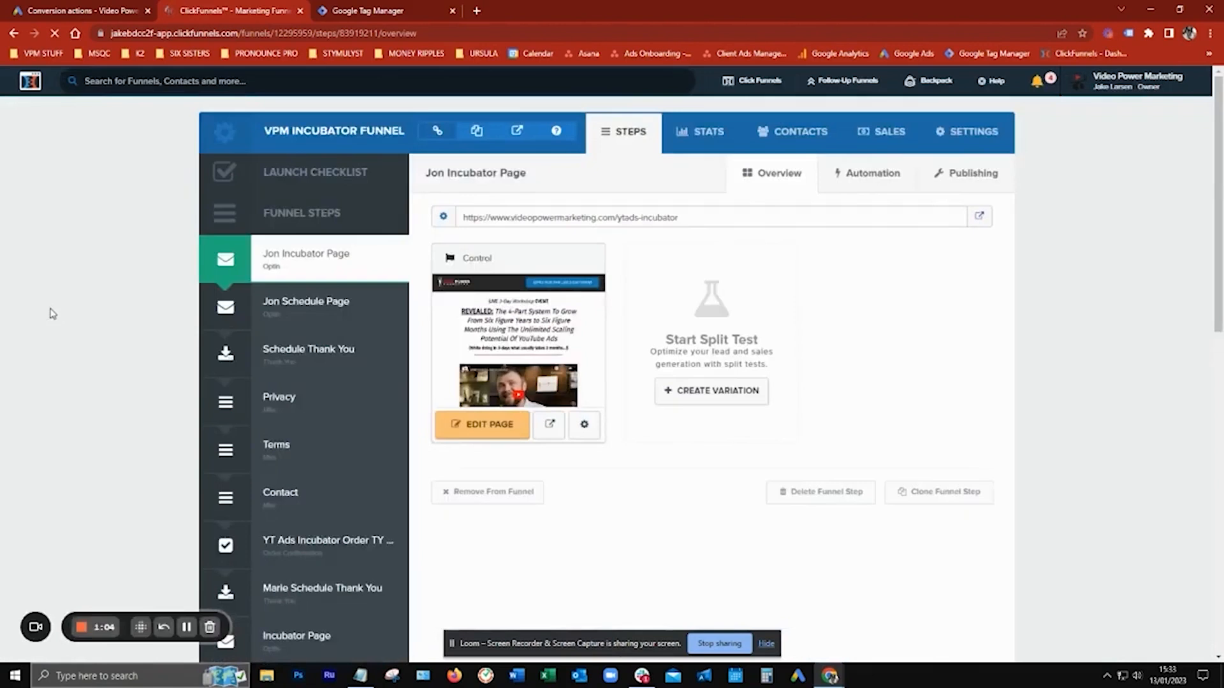
left_click(972, 134)
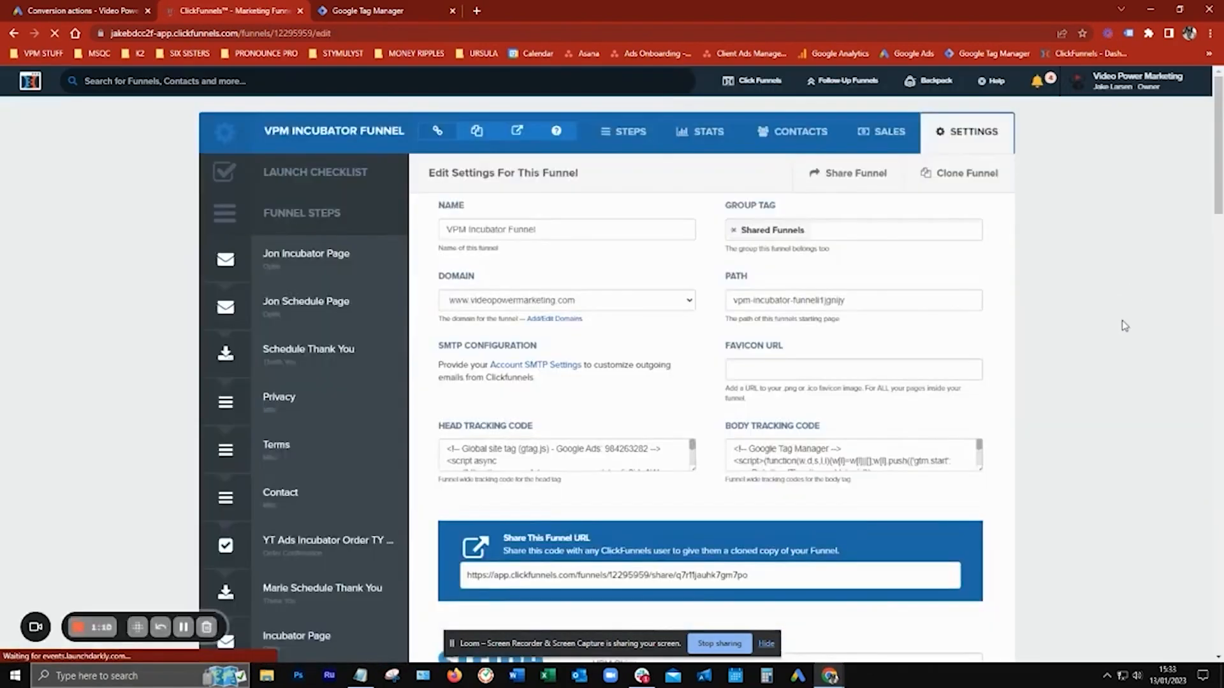
- Enlarge the funnel's head tracking code and body tracking code boxes to show more of their contents
scroll(610, 351, "down", 1)
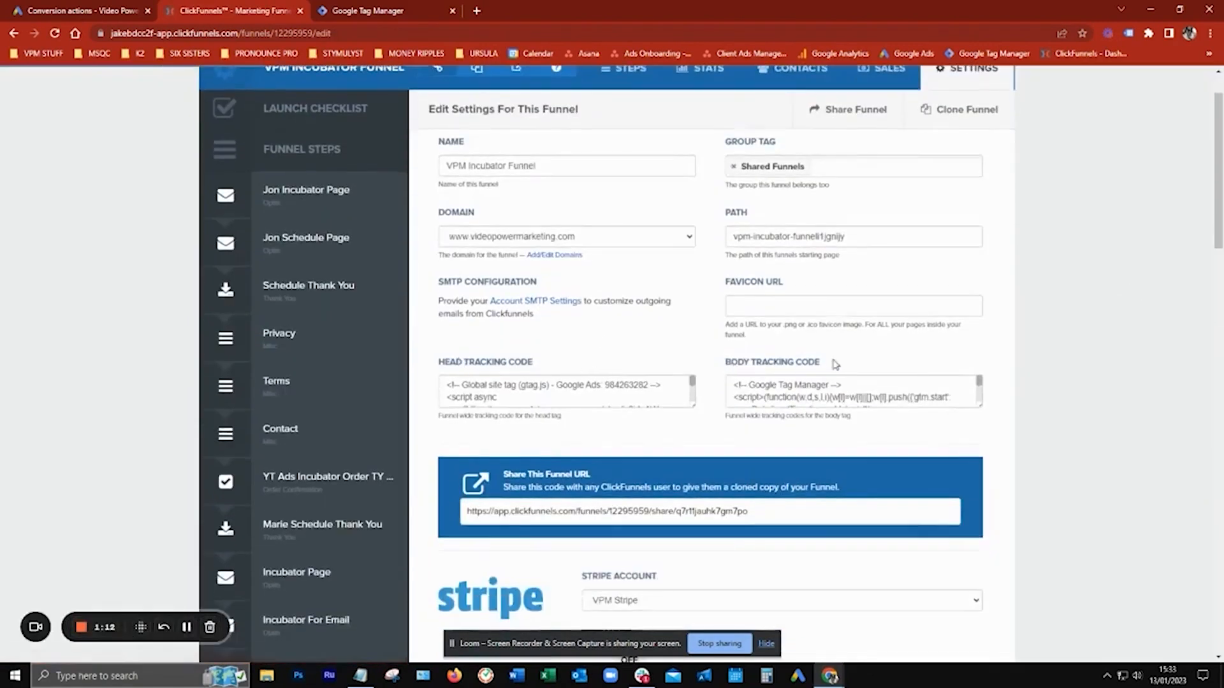
scroll(607, 315, "down", 1)
left_click_drag(693, 342, 709, 493)
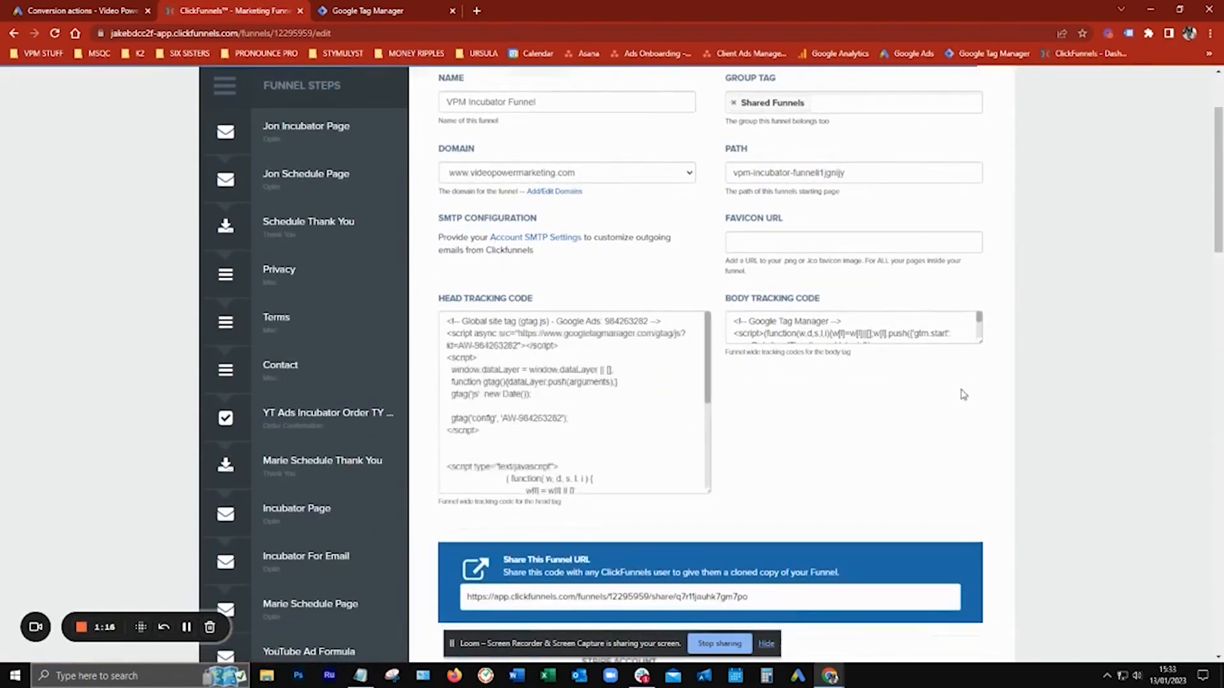
left_click_drag(981, 344, 983, 483)
- Return to Google Tag Manager and copy the install snippet meant for the page head
left_click(347, 11)
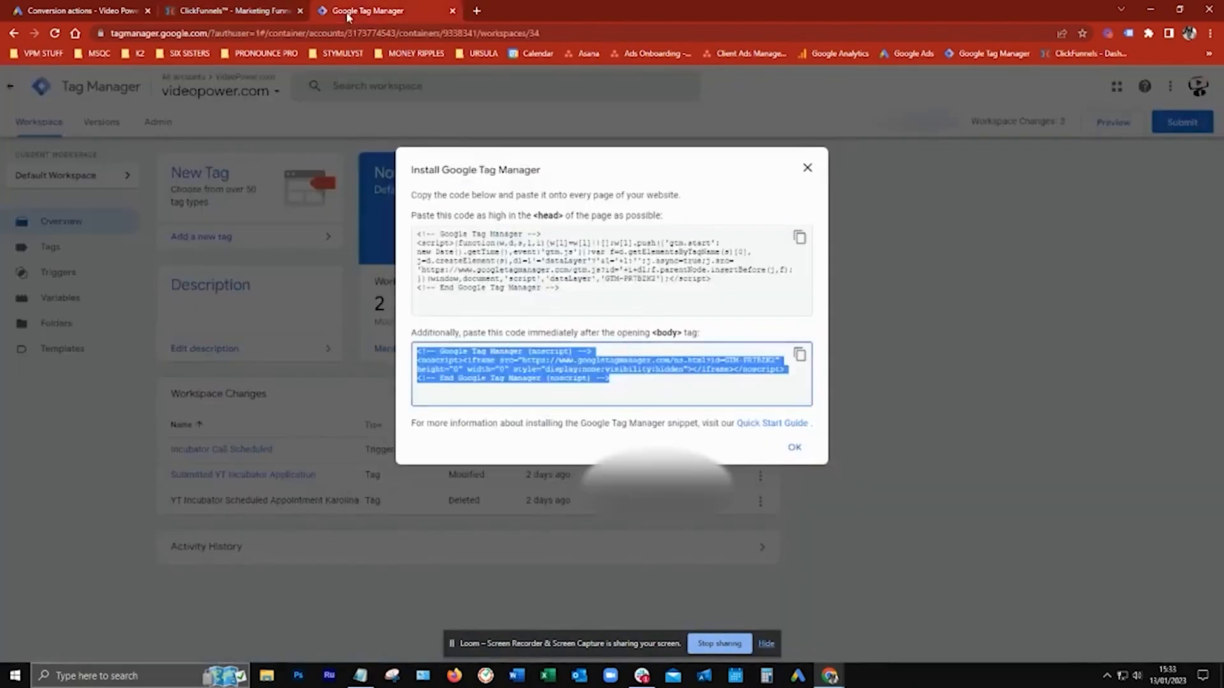
left_click(688, 384)
left_click(689, 307)
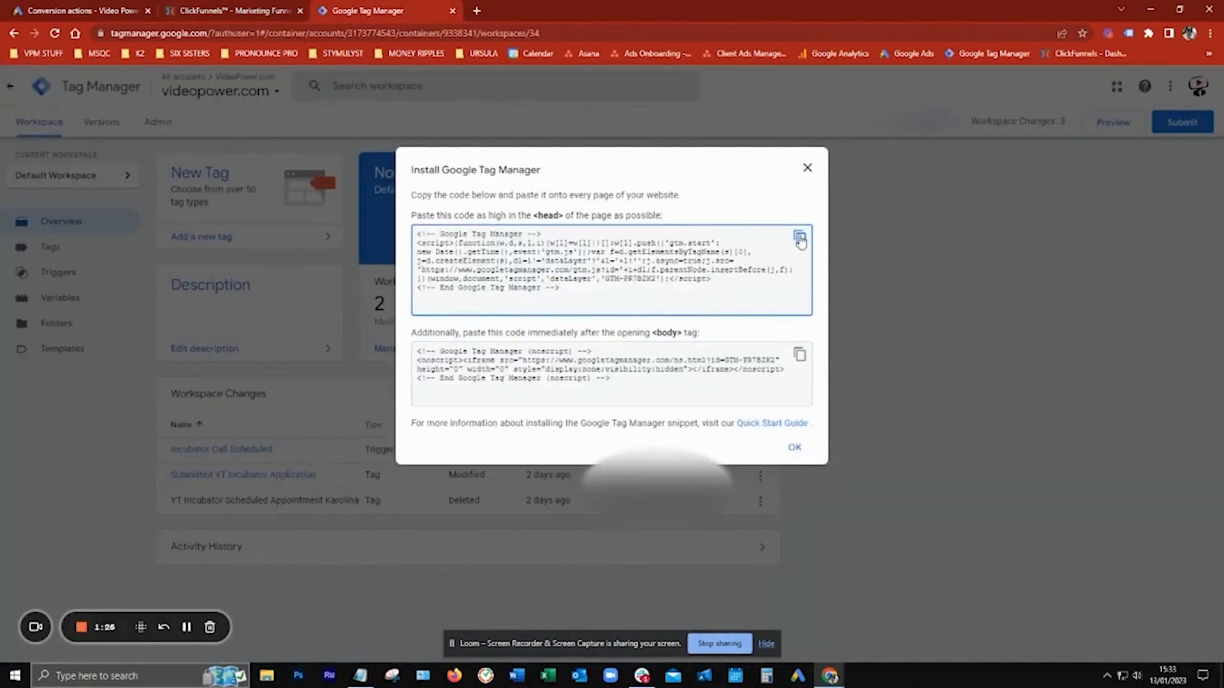
left_click(800, 240)
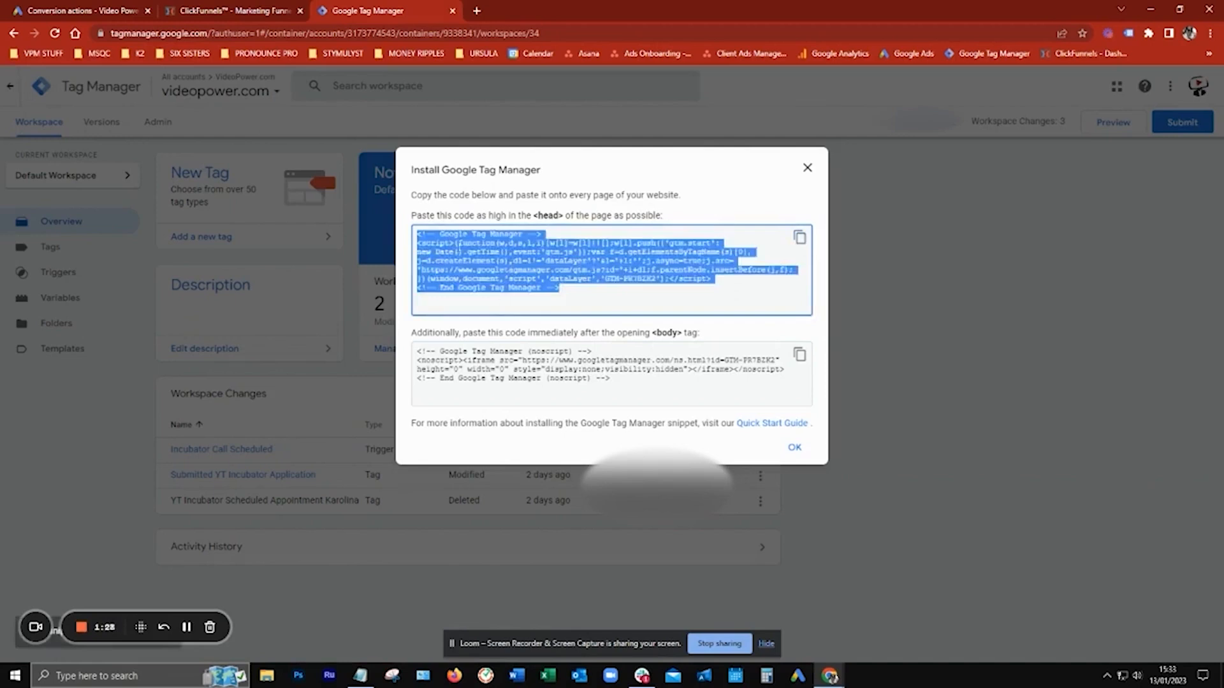
- In ClickFunnels, paste the Tag Manager head snippet above the existing head tracking code, with blank lines separating them
left_click(231, 11)
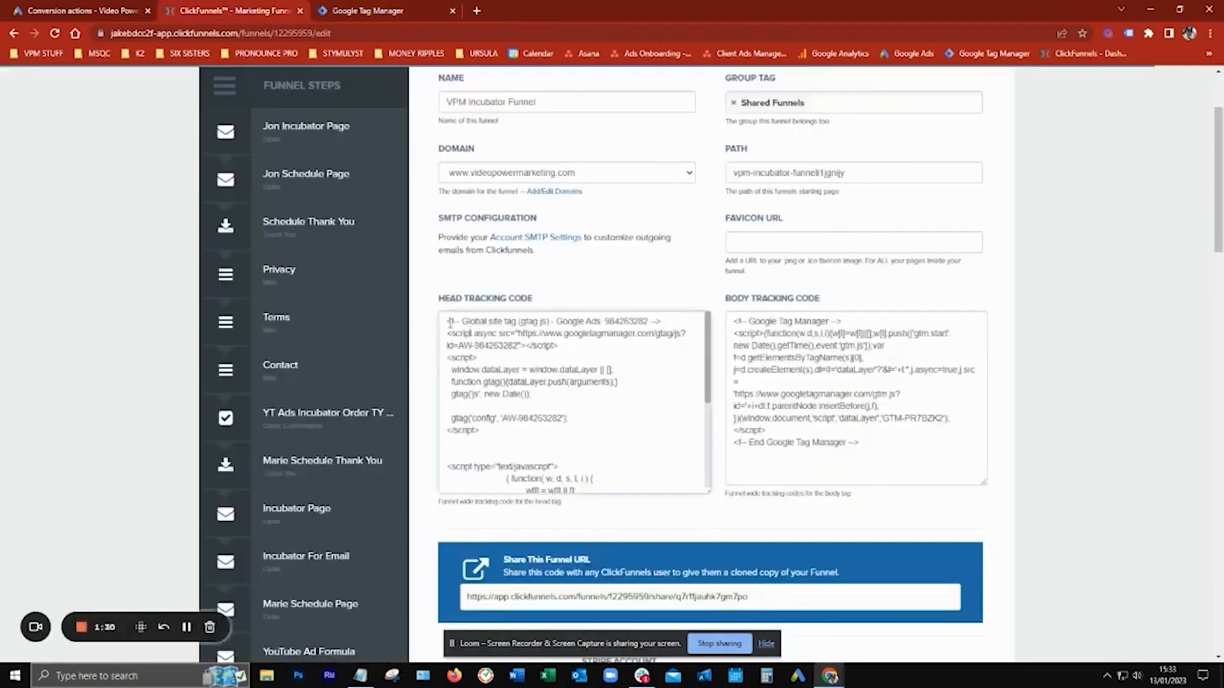
key("Return")
key("Return")
key("Return")
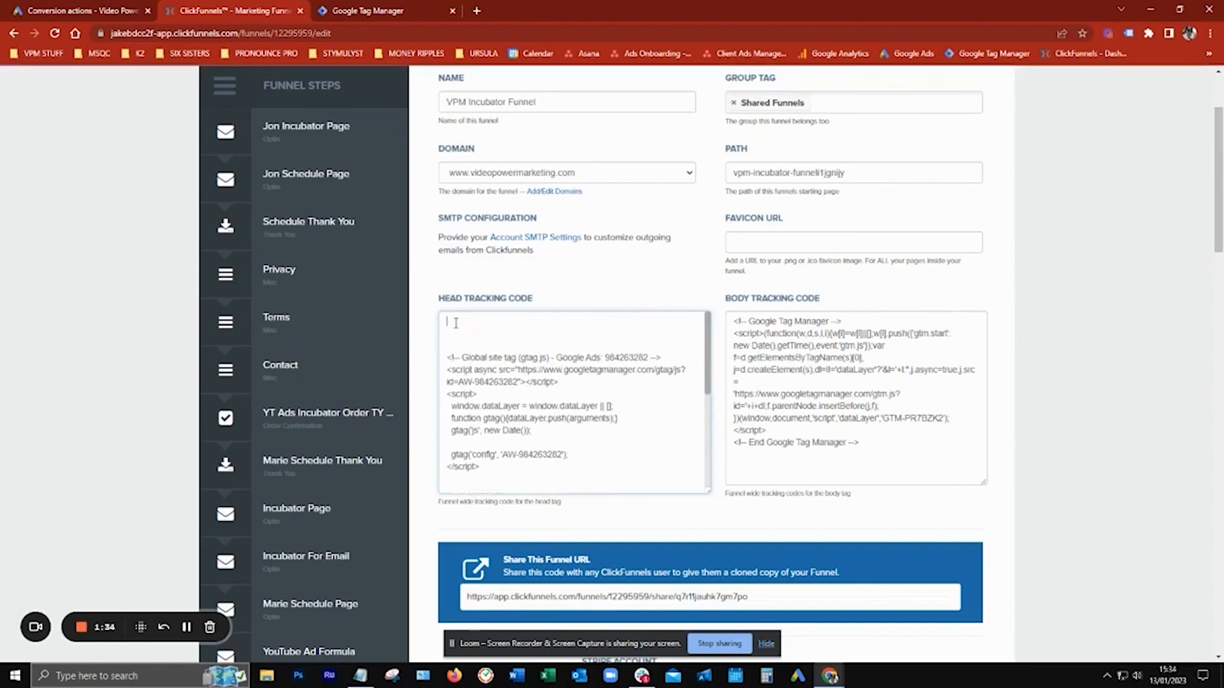
right_click(456, 325)
left_click(510, 435)
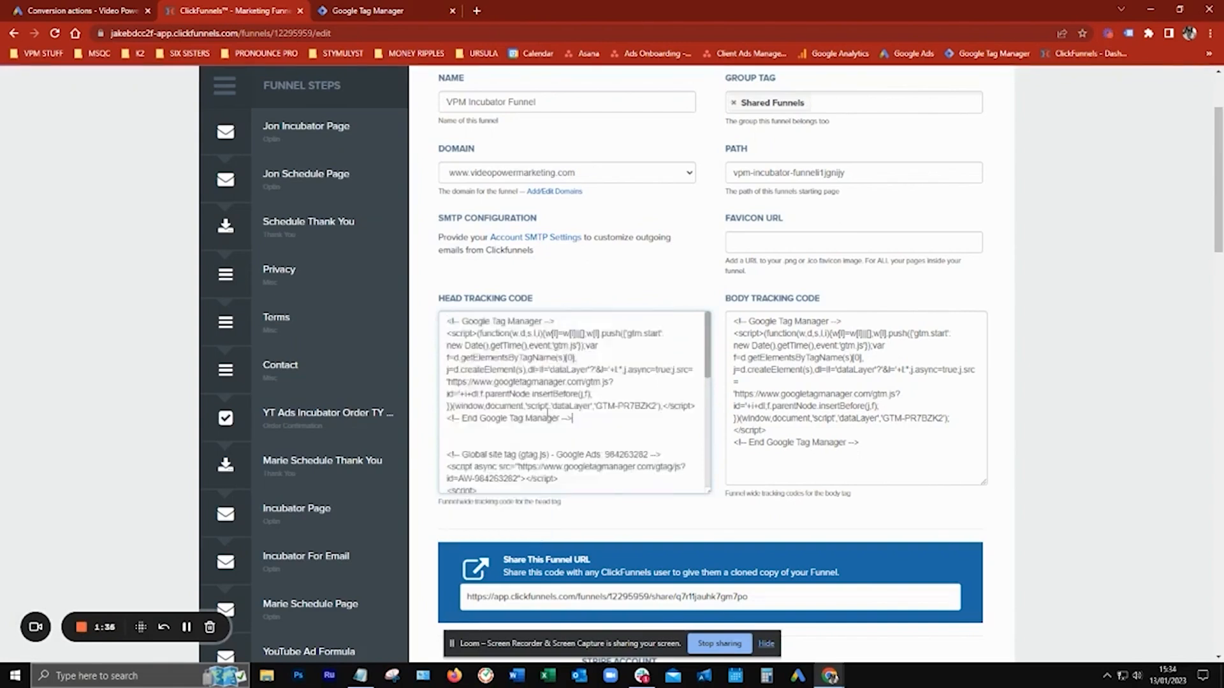
left_click_drag(448, 320, 597, 421)
left_click(597, 420)
scroll(607, 414, "down", 3)
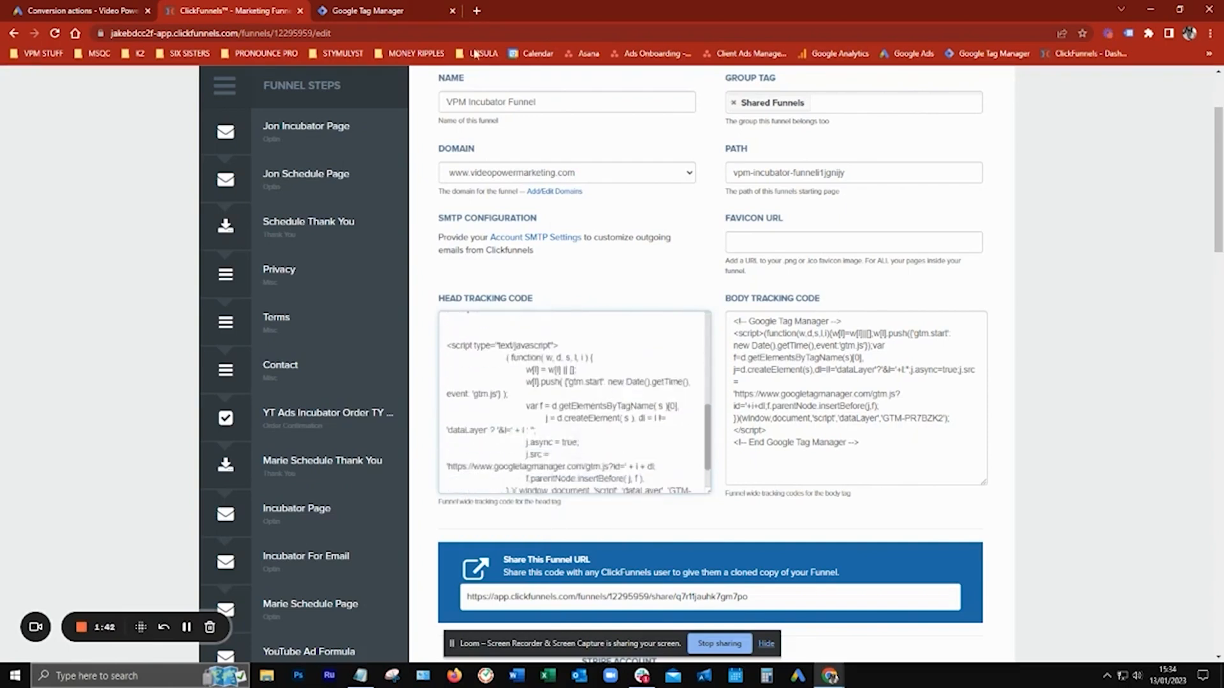
- Switch back to Google Tag Manager and copy the noscript snippet meant for the page body
left_click(364, 11)
left_click(415, 348)
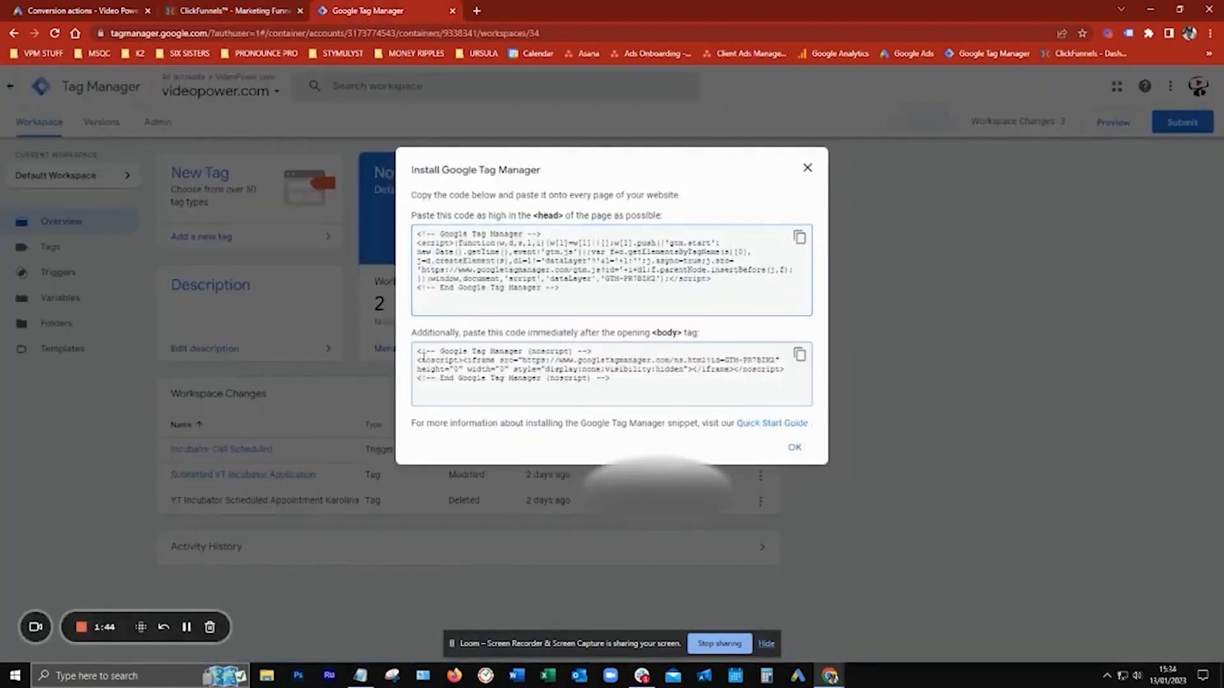
left_click(800, 355)
- In ClickFunnels, paste the noscript snippet above the existing body tracking code and save the funnel settings
left_click(263, 12)
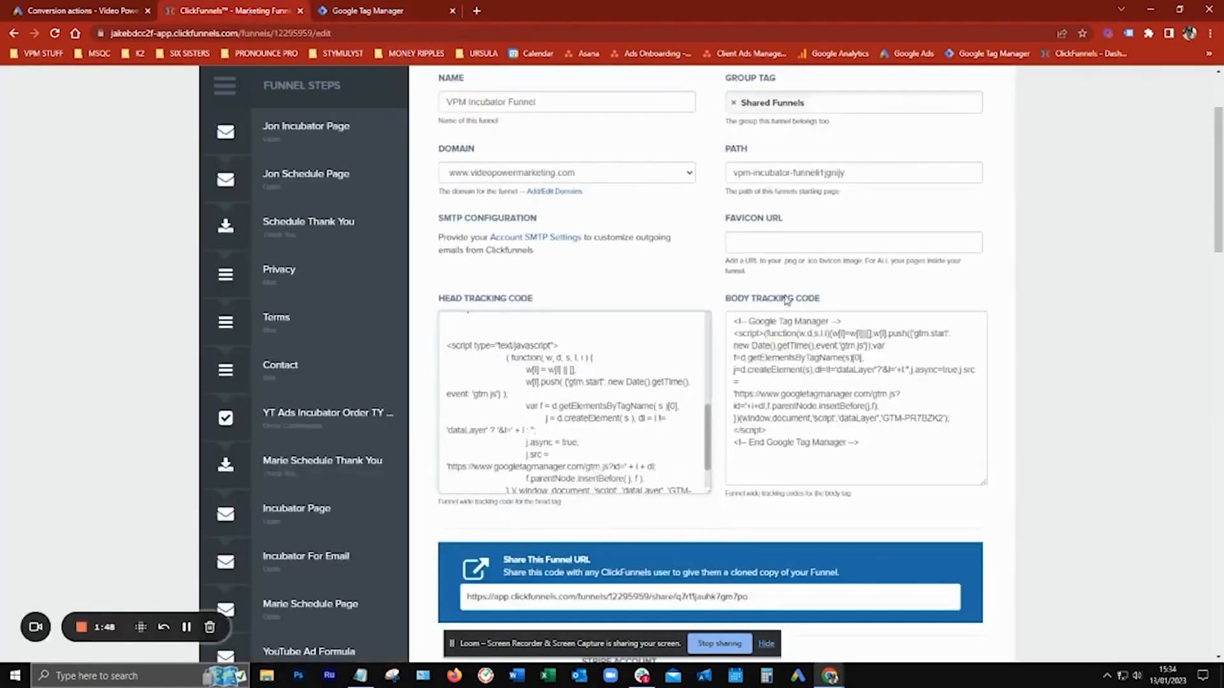
key("Return")
key("Return")
key("Return")
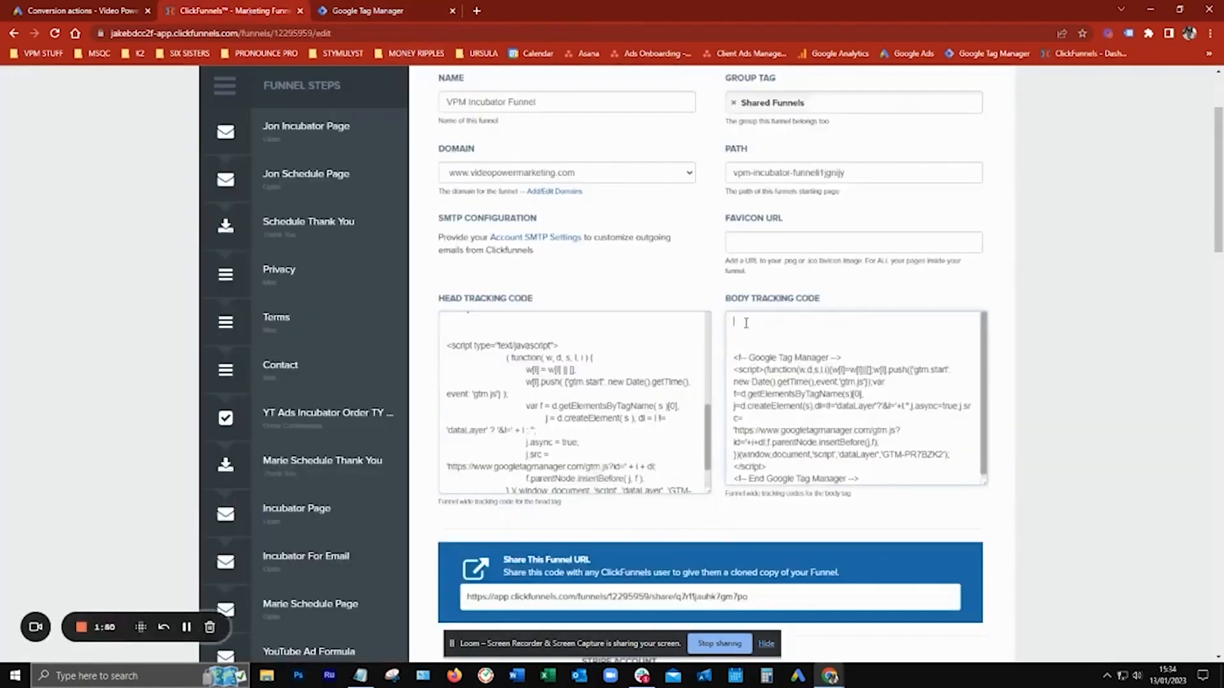
right_click(746, 324)
left_click(799, 435)
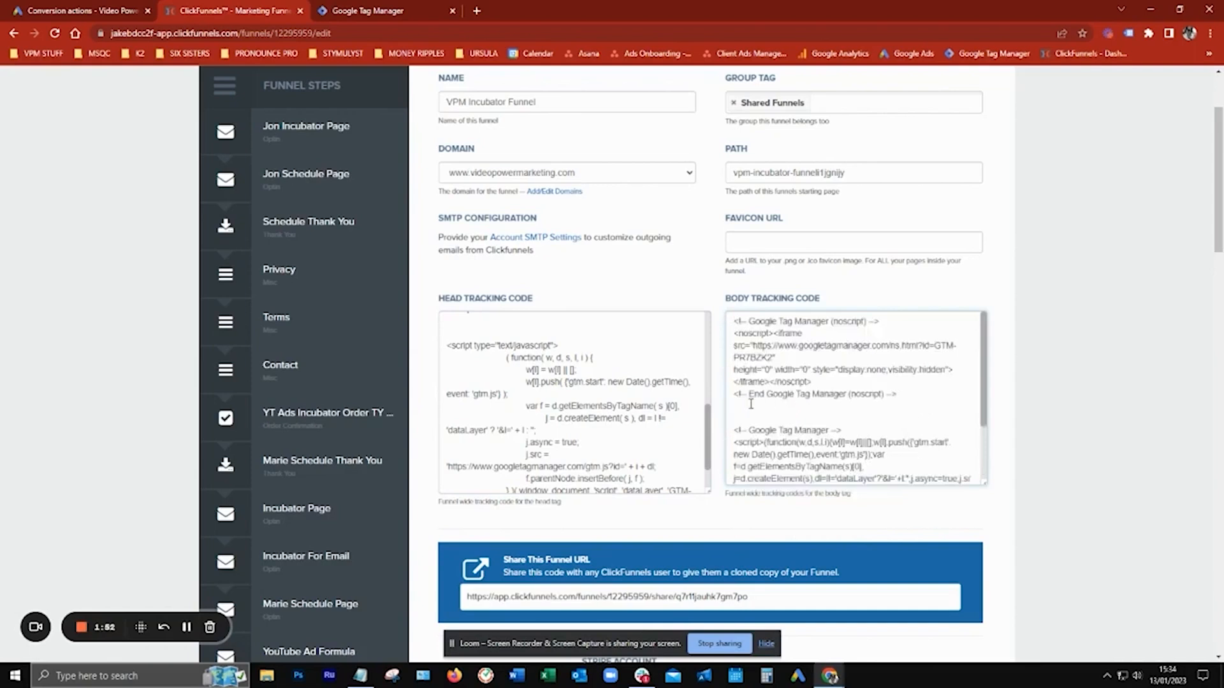
scroll(1062, 480, "down", 20)
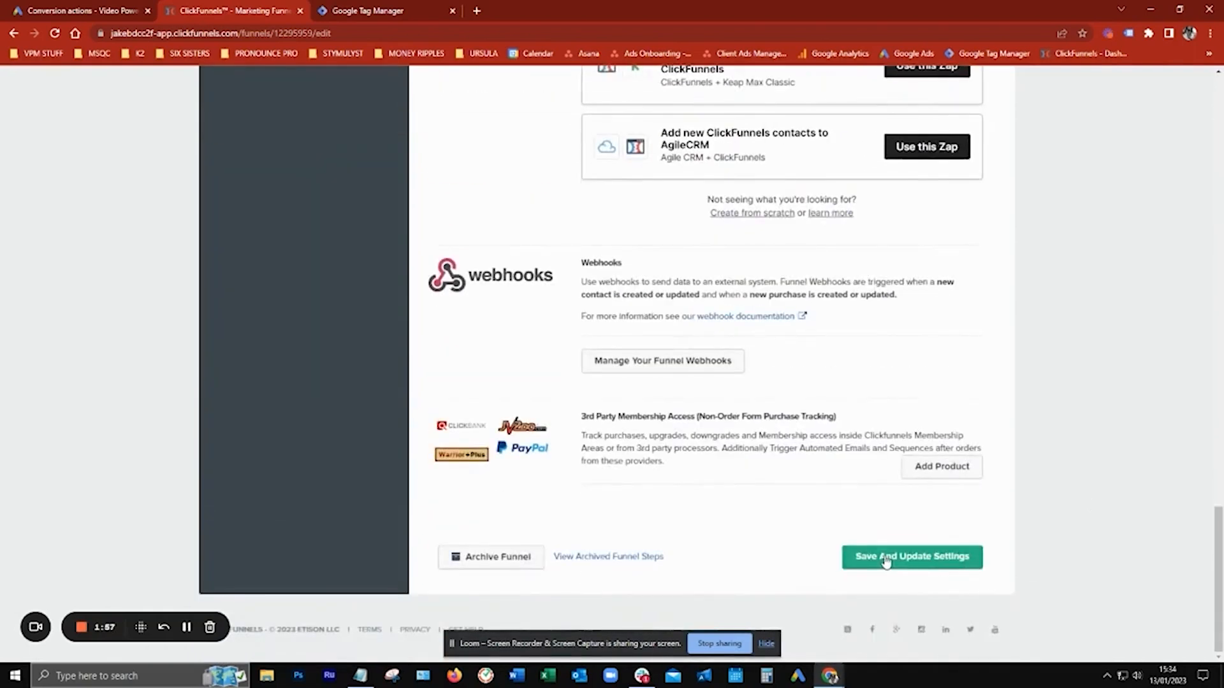
left_click(885, 558)
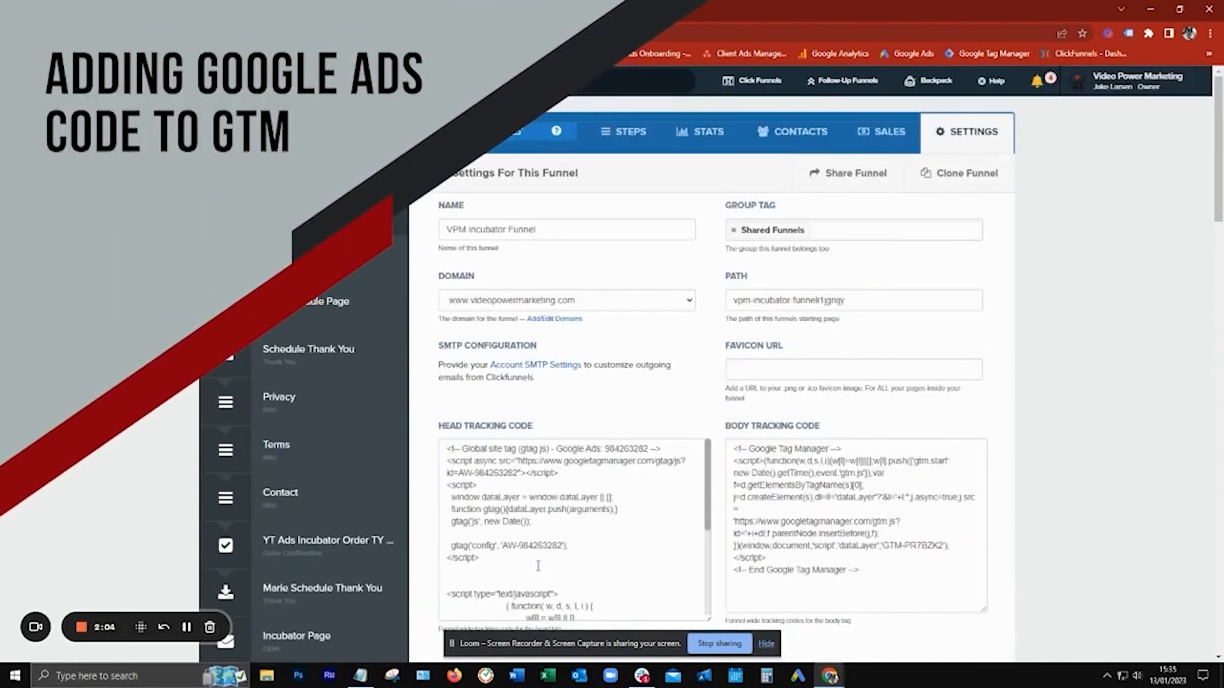
- Switch to Google Ads and open the data sources in Audience manager
left_click(82, 11)
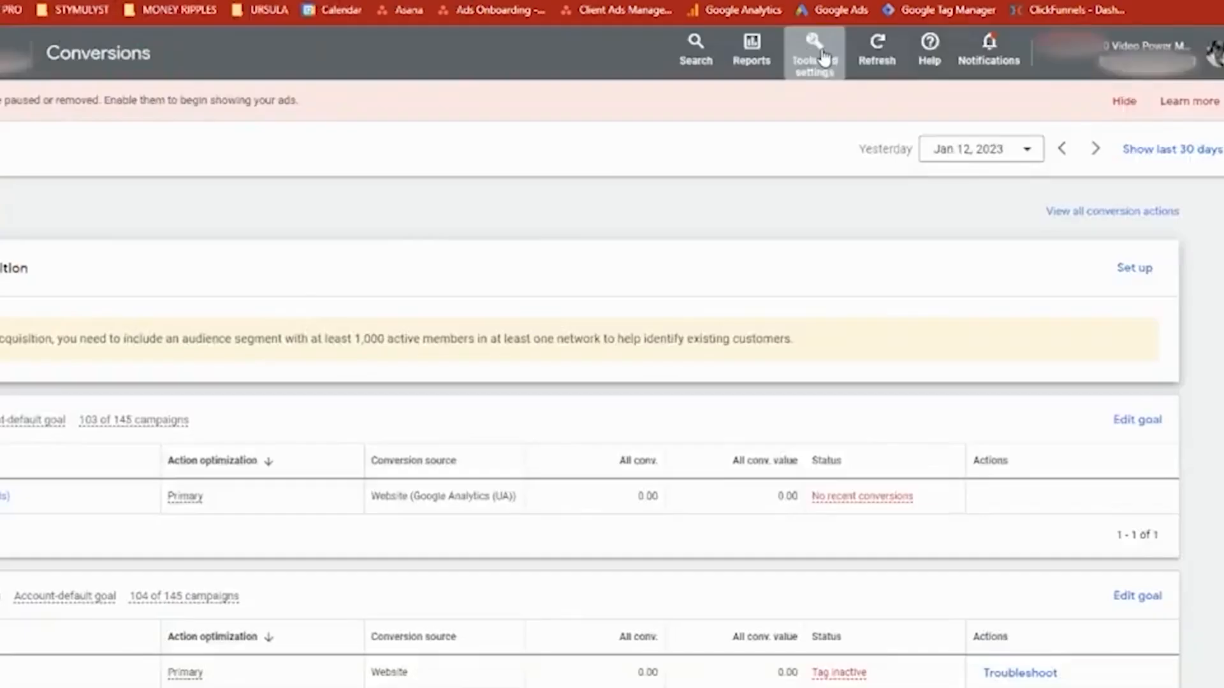
left_click(899, 86)
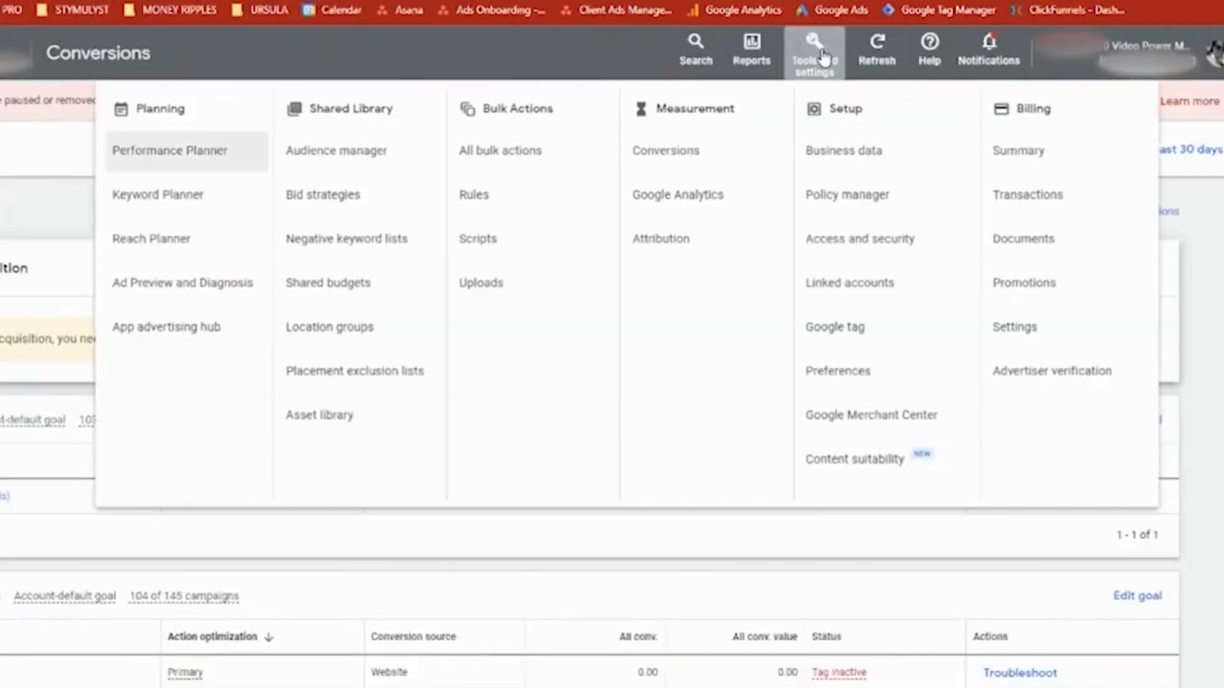
left_click(336, 153)
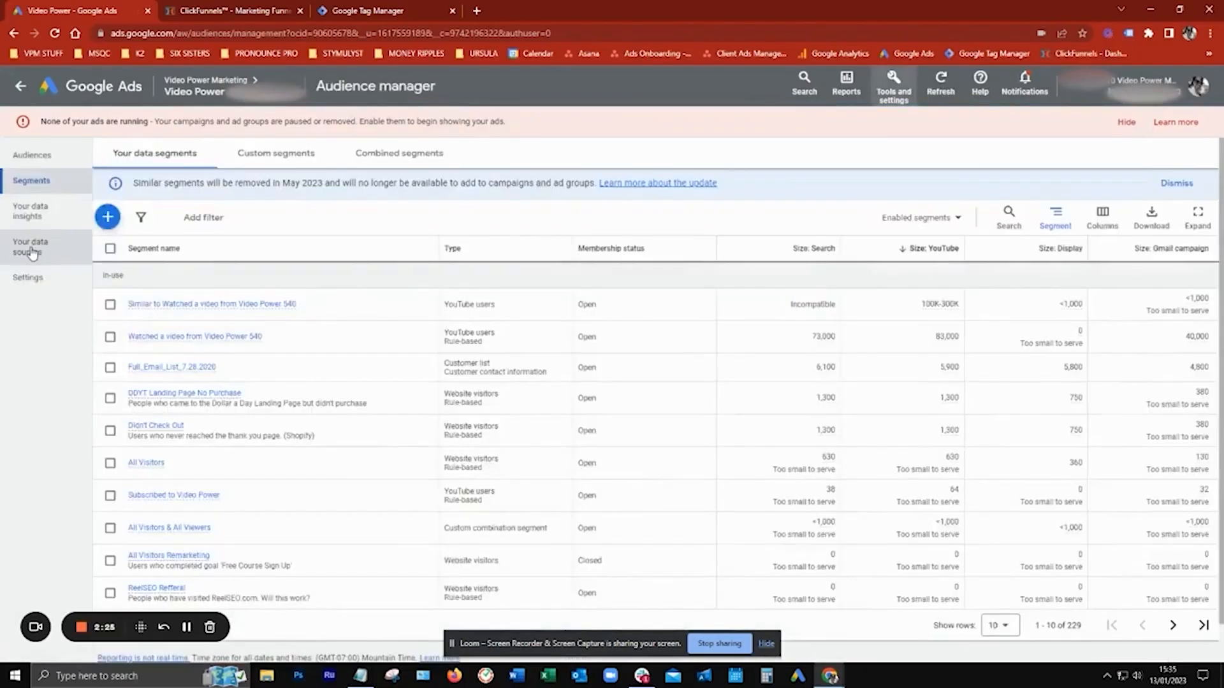
left_click(31, 253)
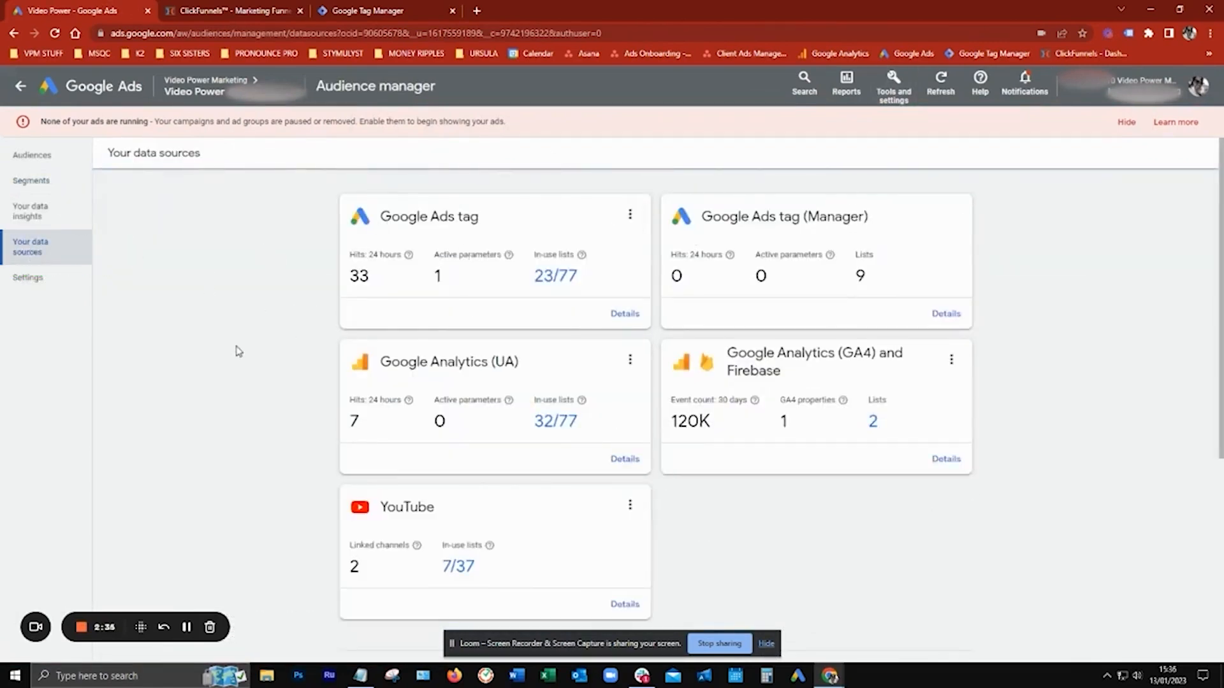
- In the Google Ads tag's details, choose Google Tag Manager as the tag setup method and copy the conversion ID
left_click(618, 319)
scroll(1020, 465, "down", 4)
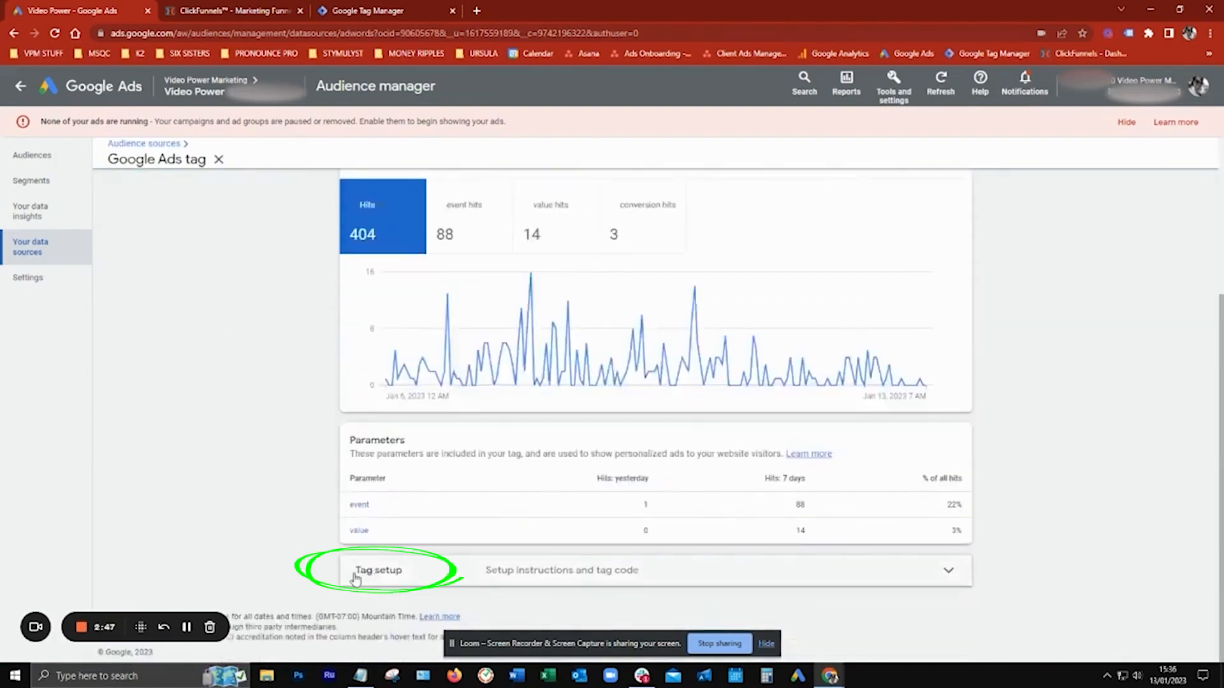
left_click(698, 575)
scroll(1053, 546, "down", 2)
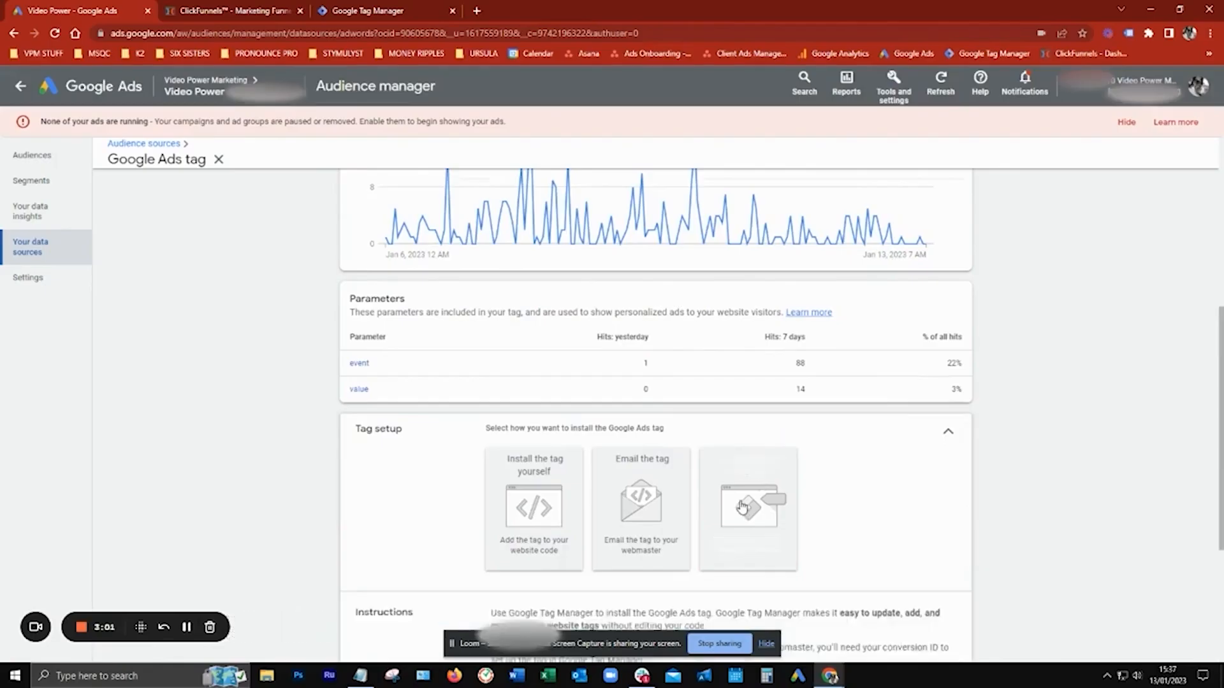
left_click(771, 475)
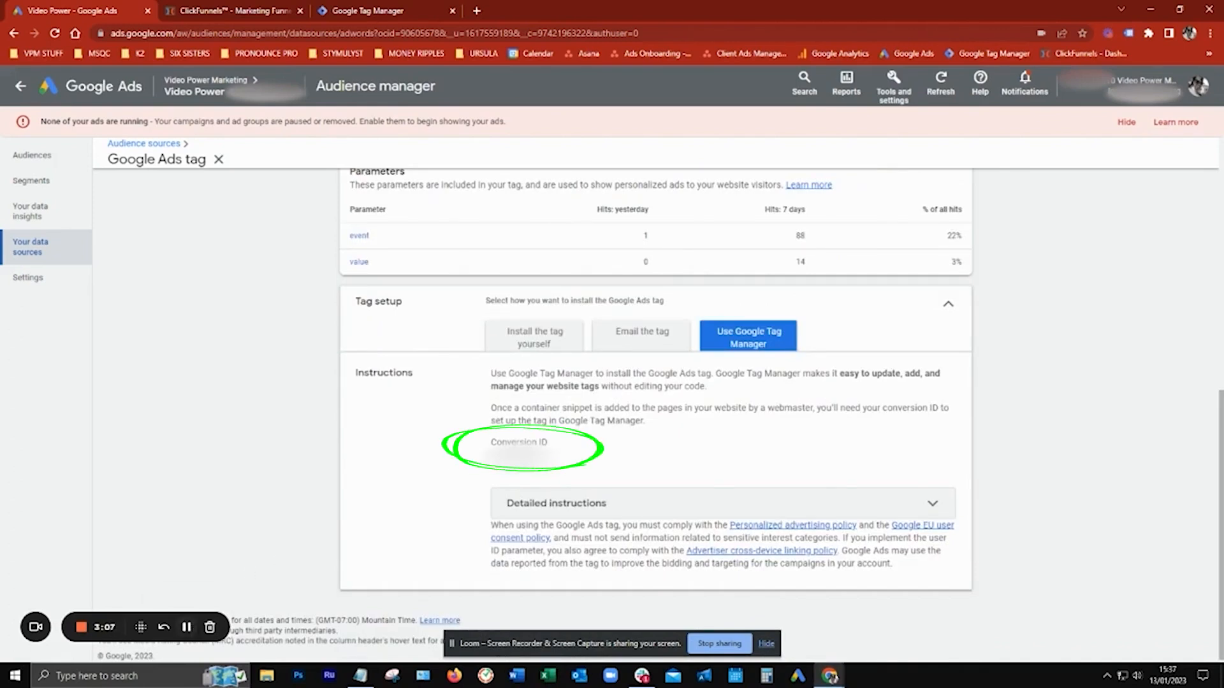
right_click(530, 458)
left_click(568, 470)
- Switch to Google Tag Manager and start a new tag in the videopower.com container
left_click(368, 10)
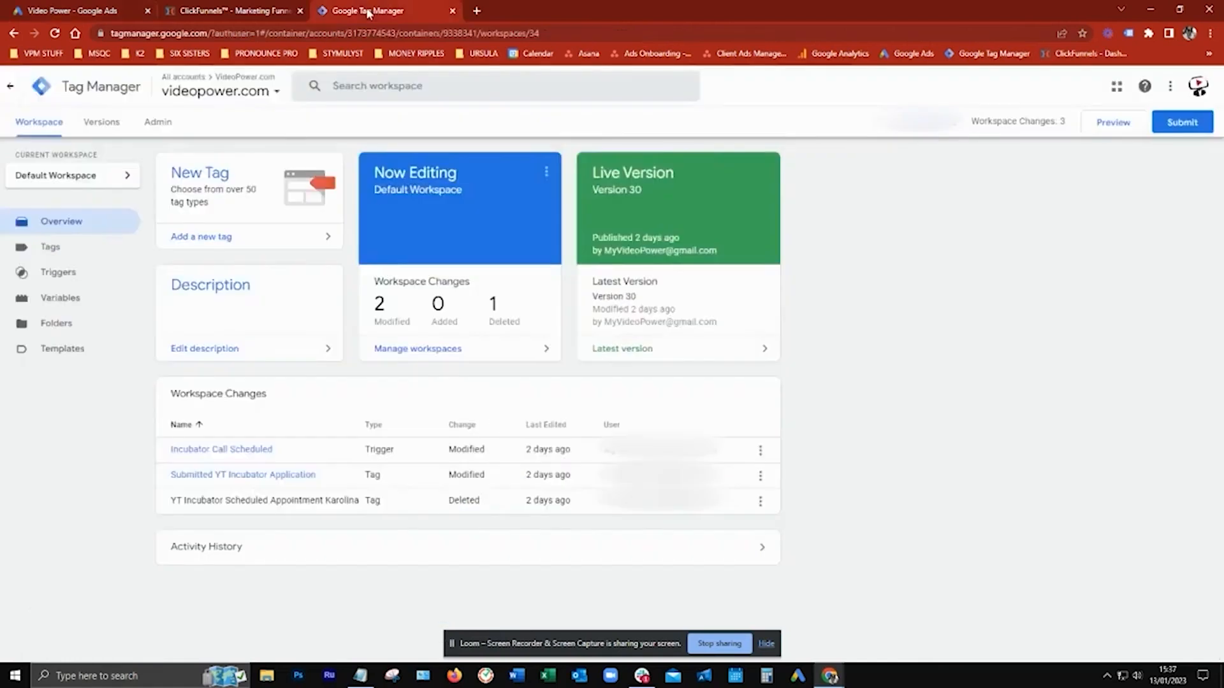
left_click(49, 248)
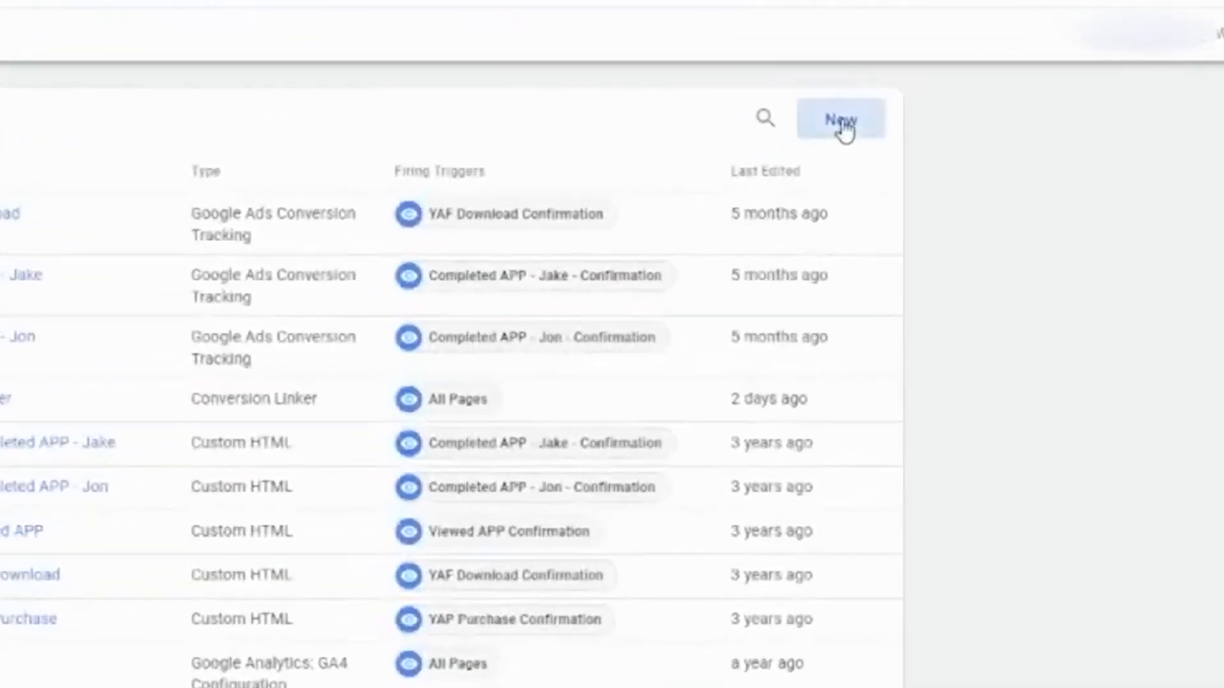
left_click(841, 122)
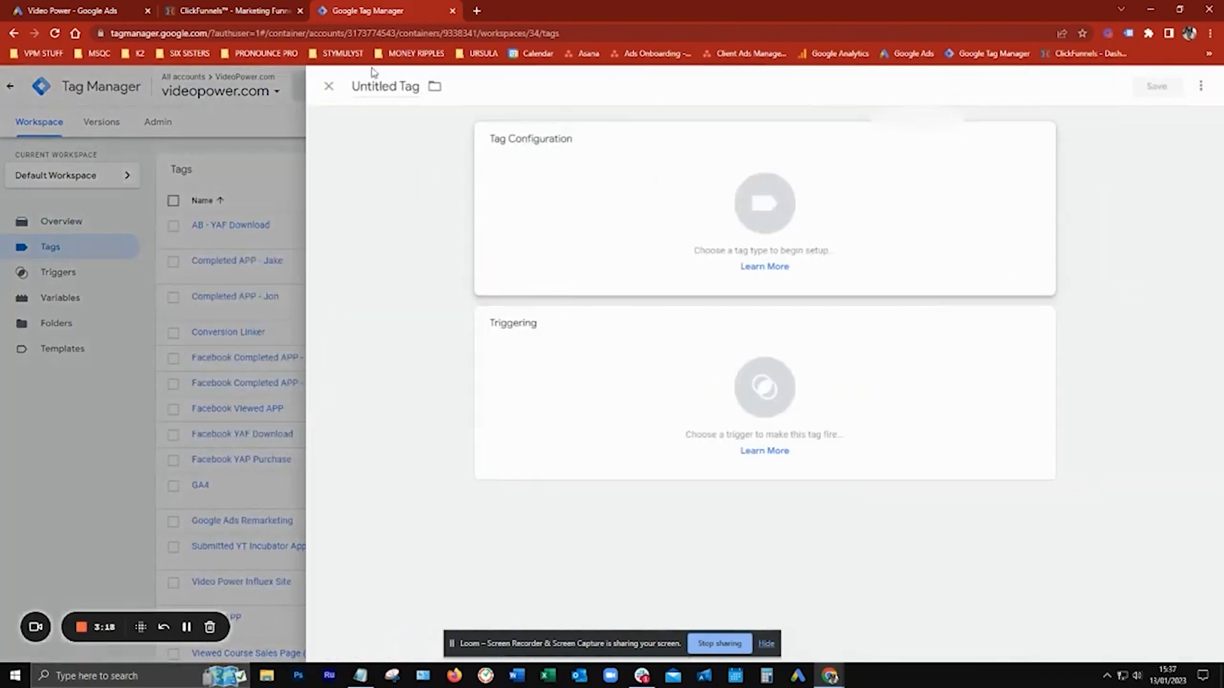
- Name the new tag "Google Ads Global/Remarketing Tag"
left_click(390, 87)
type("Google")
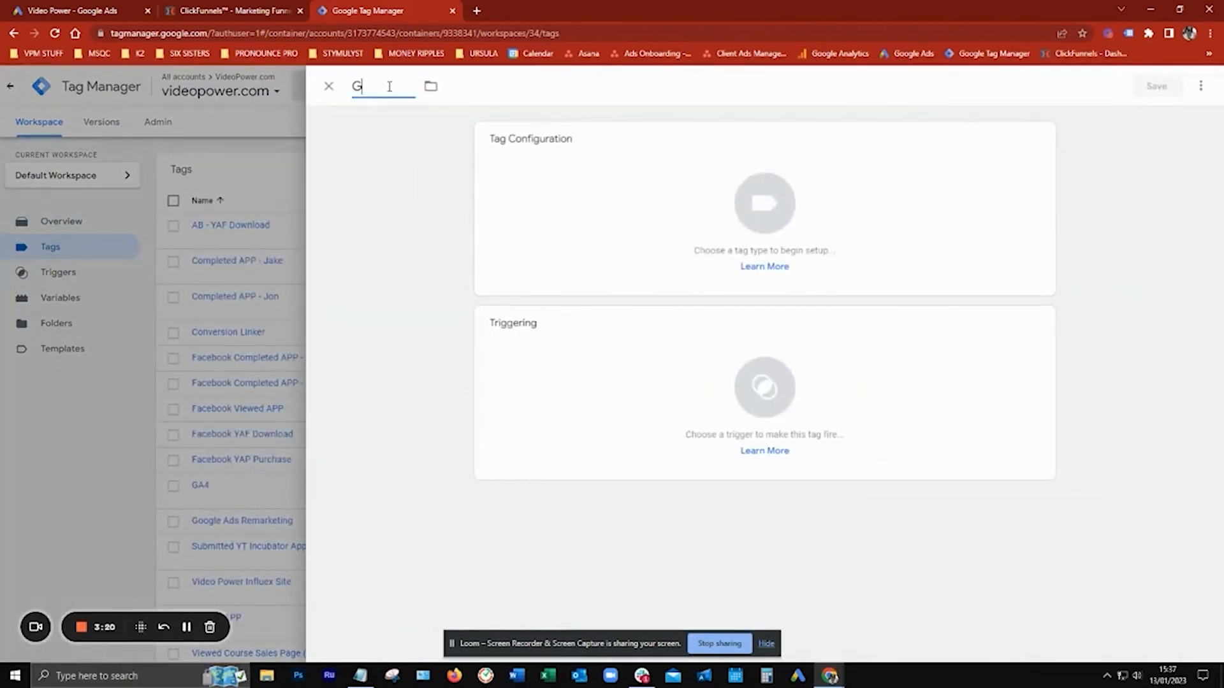
type(" Ads")
type(" GlobAL")
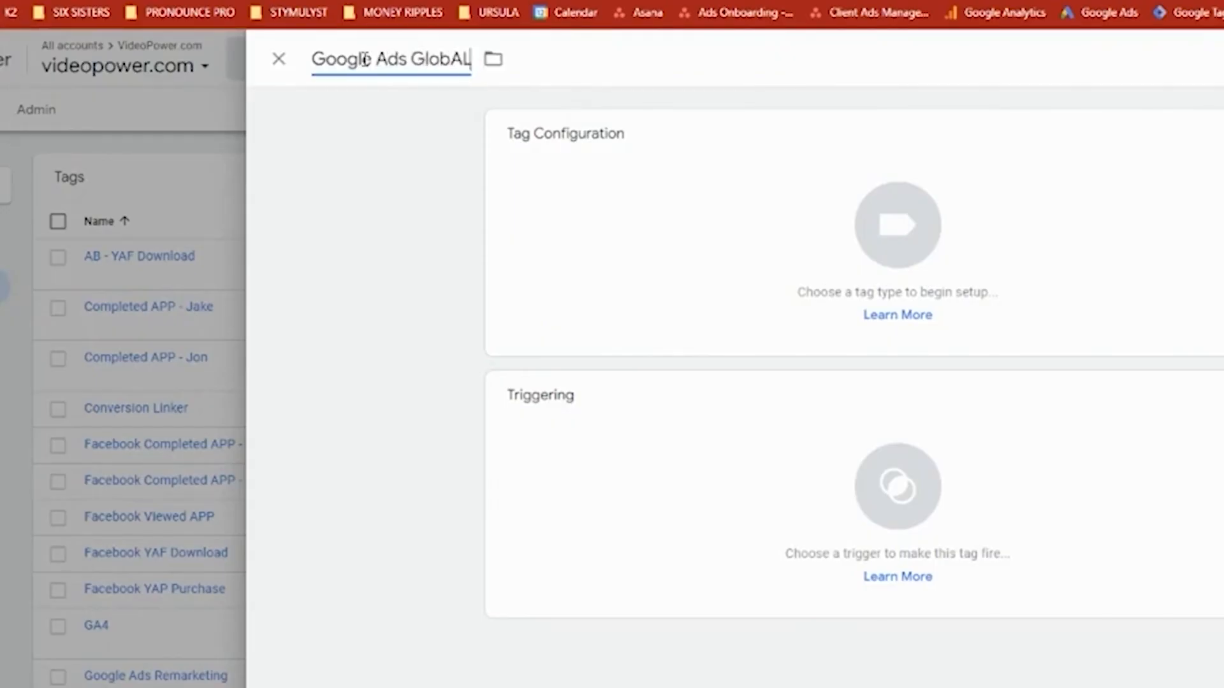
key("BackSpace")
key("BackSpace")
type("al/Remarketing Tag")
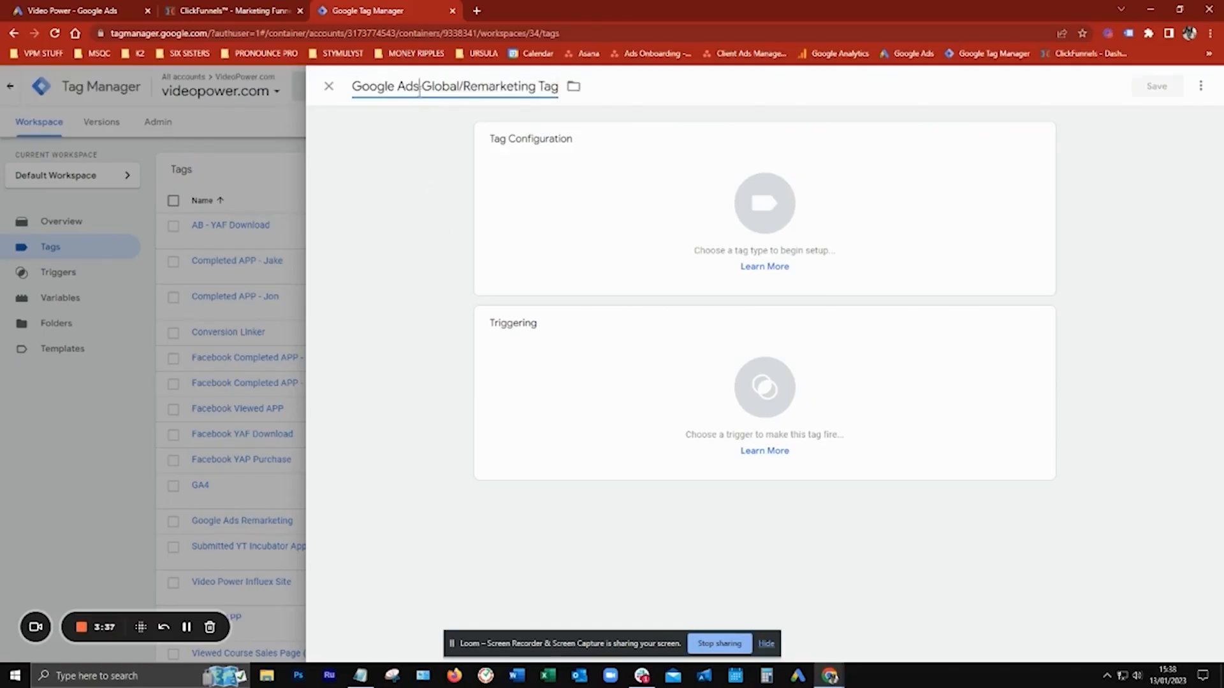
left_click_drag(364, 87, 535, 87)
left_click(488, 87)
- Set the new tag's type to Google Ads Remarketing
left_click(943, 206)
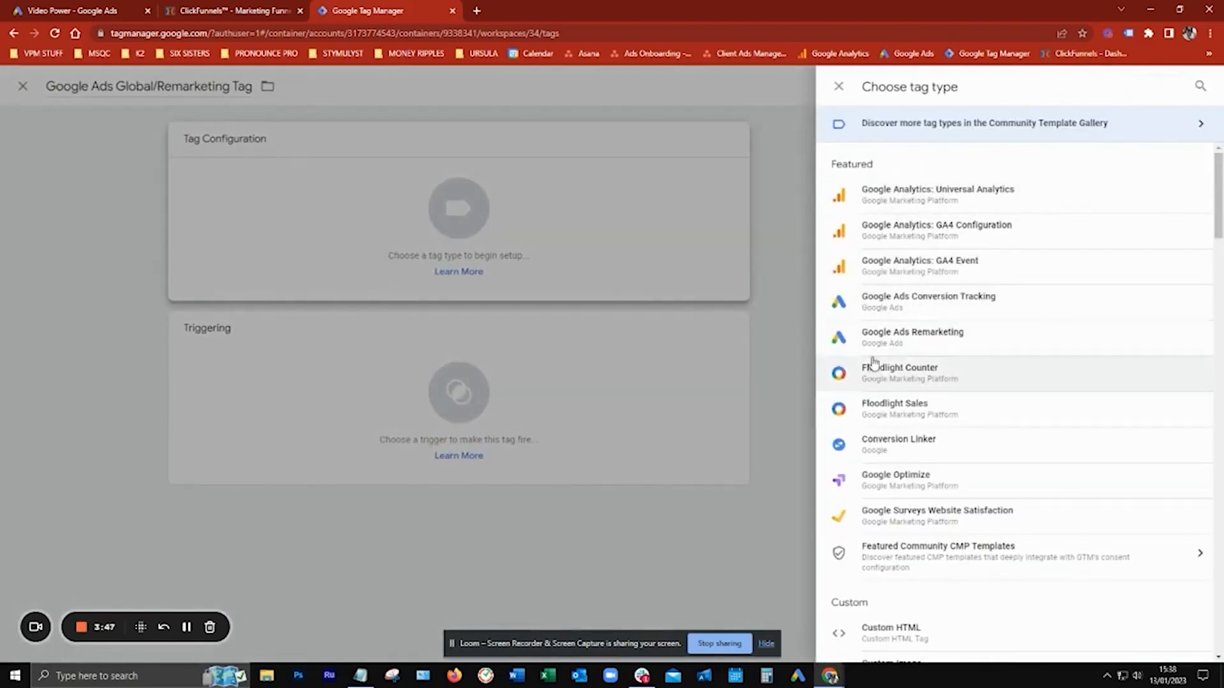
mouse_move(867, 328)
left_mouse_down()
mouse_move(835, 354)
mouse_move(973, 321)
mouse_move(992, 345)
left_mouse_up()
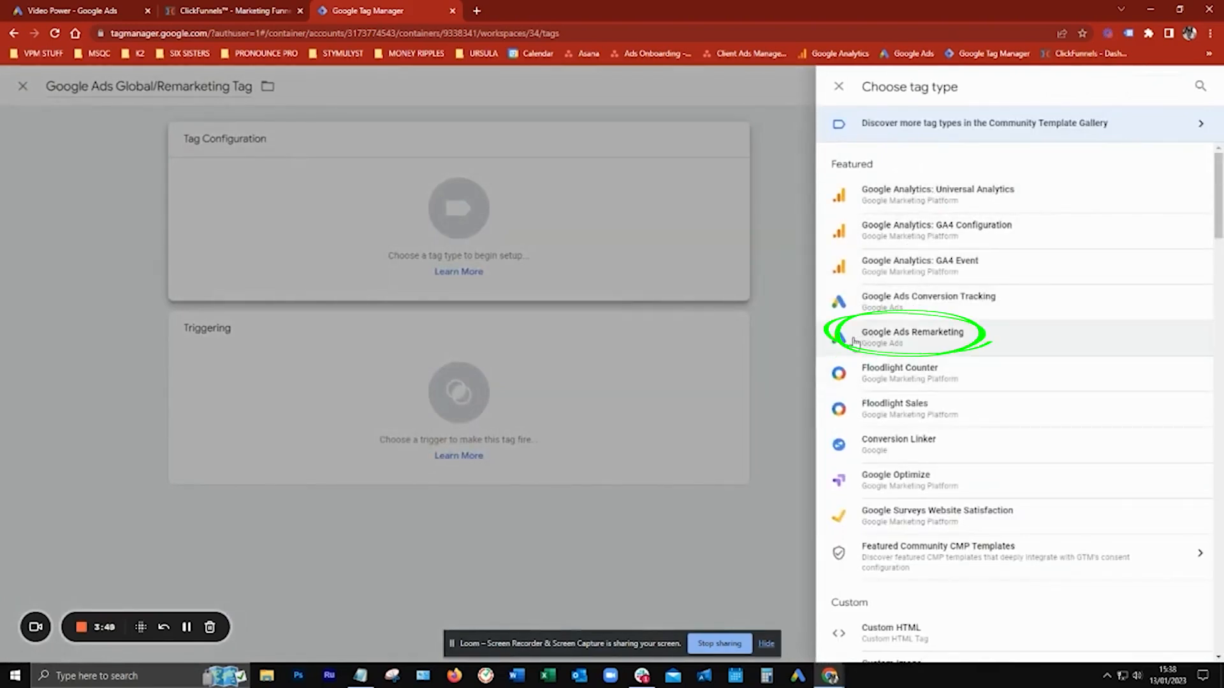
left_click(964, 339)
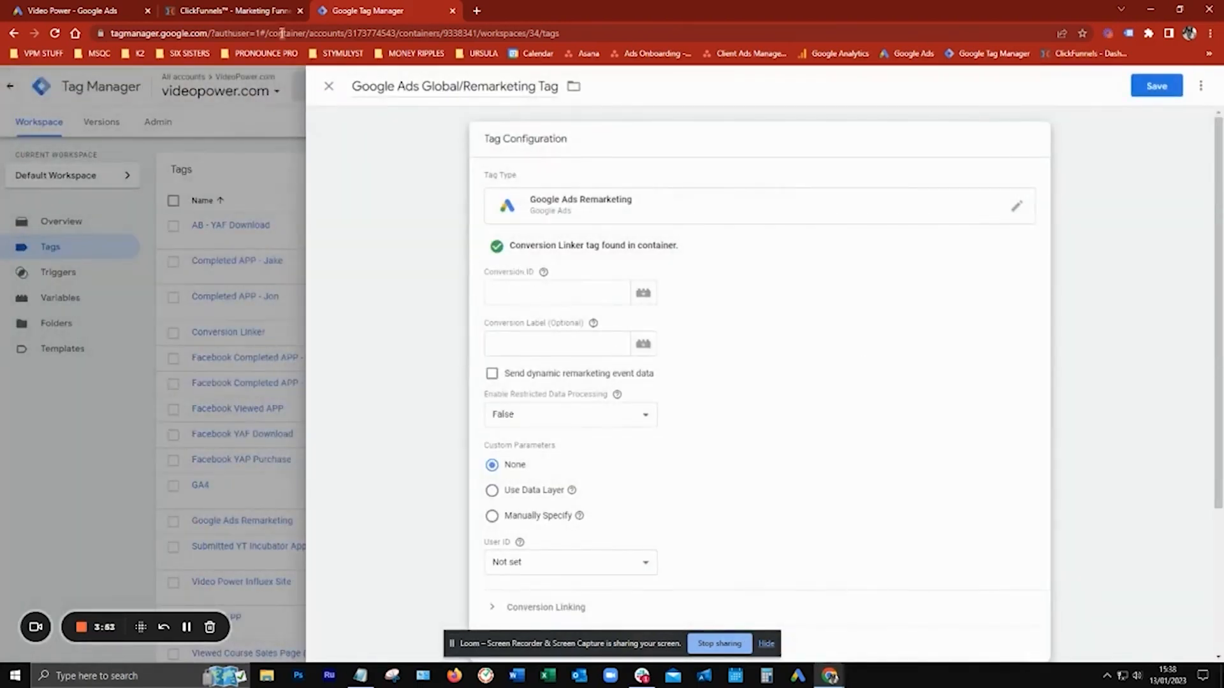
- Copy the conversion ID from Google Ads and paste it into the remarketing tag's Conversion ID in Tag Manager, leaving the conversion label empty
left_click(102, 11)
right_click(497, 453)
left_click(552, 461)
left_click(355, 11)
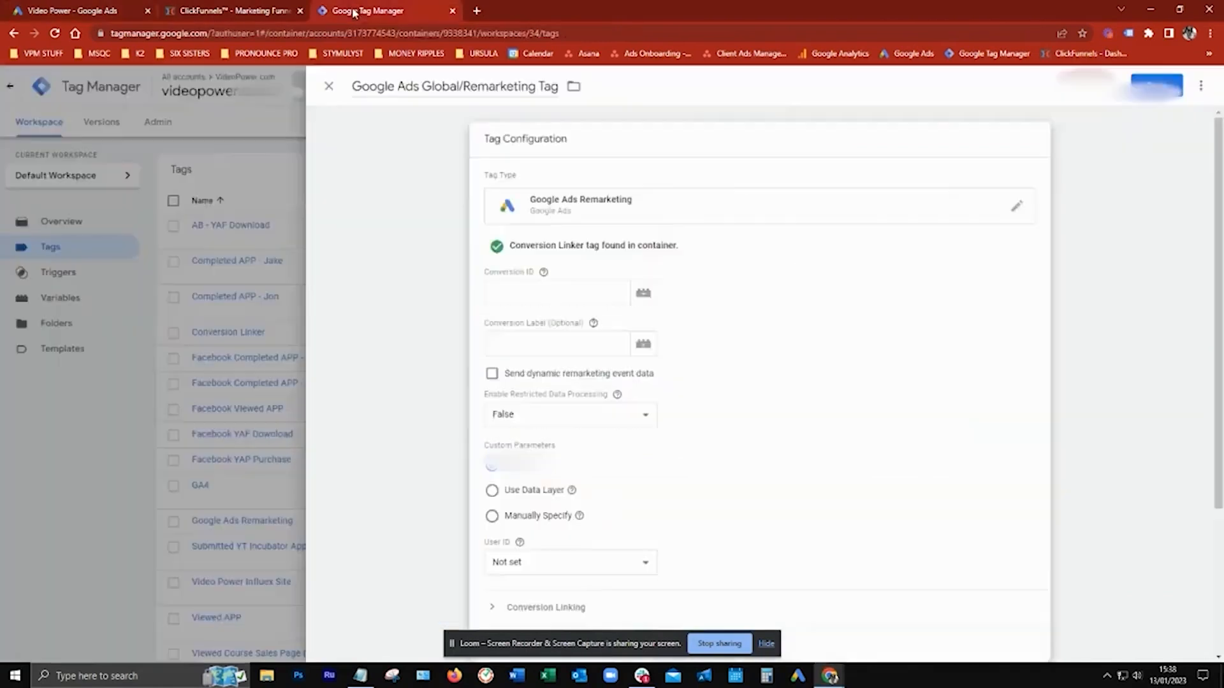
left_click(522, 295)
right_click(521, 296)
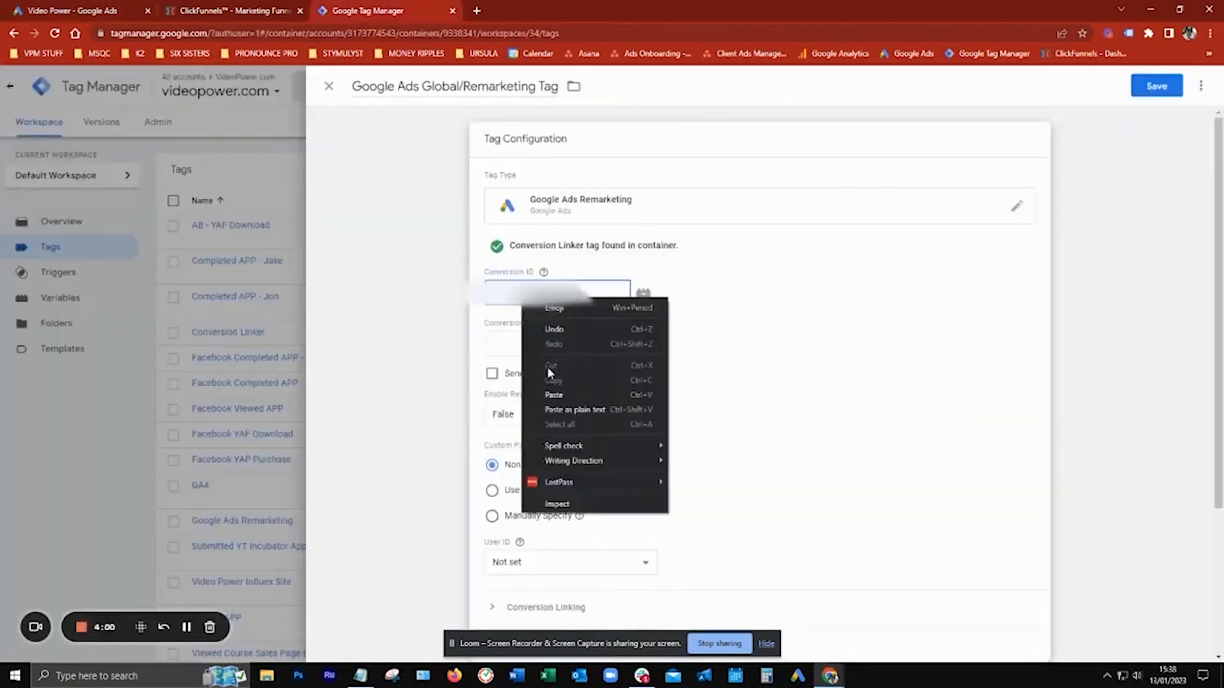
left_click(552, 394)
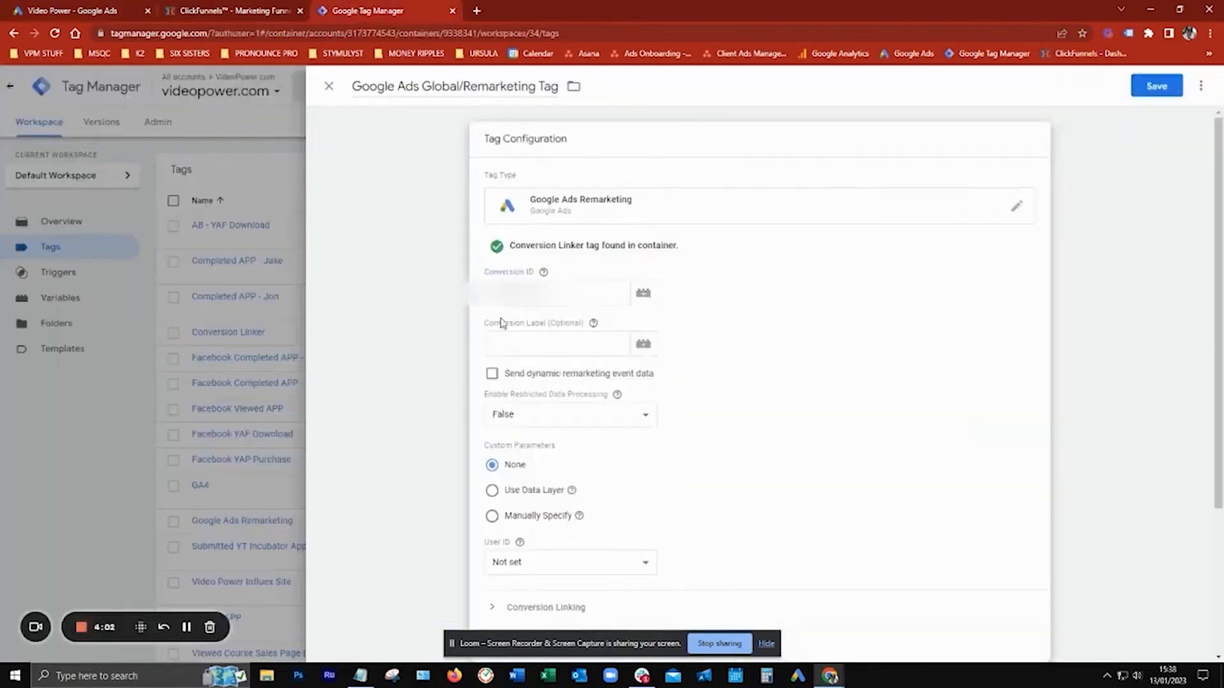
left_click(519, 348)
left_click(781, 348)
- Set the remarketing tag to fire on the All Pages page view trigger and save the tag
scroll(767, 465, "down", 2)
left_click(491, 482)
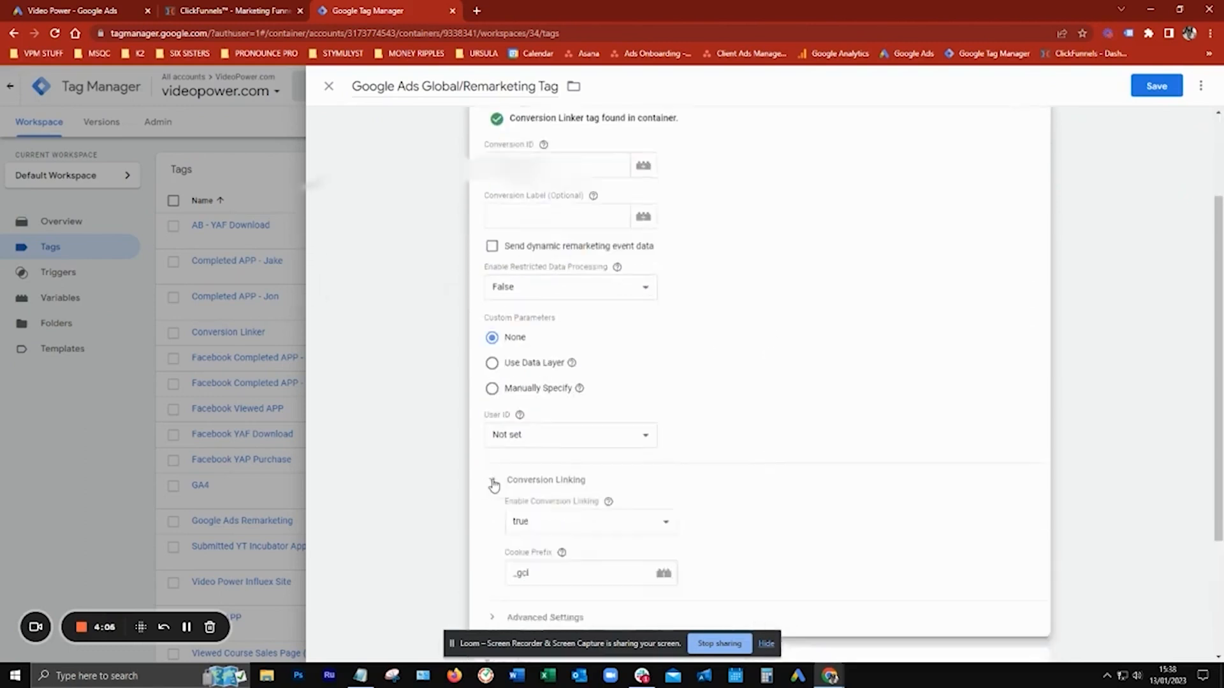
scroll(494, 487, "down", 1)
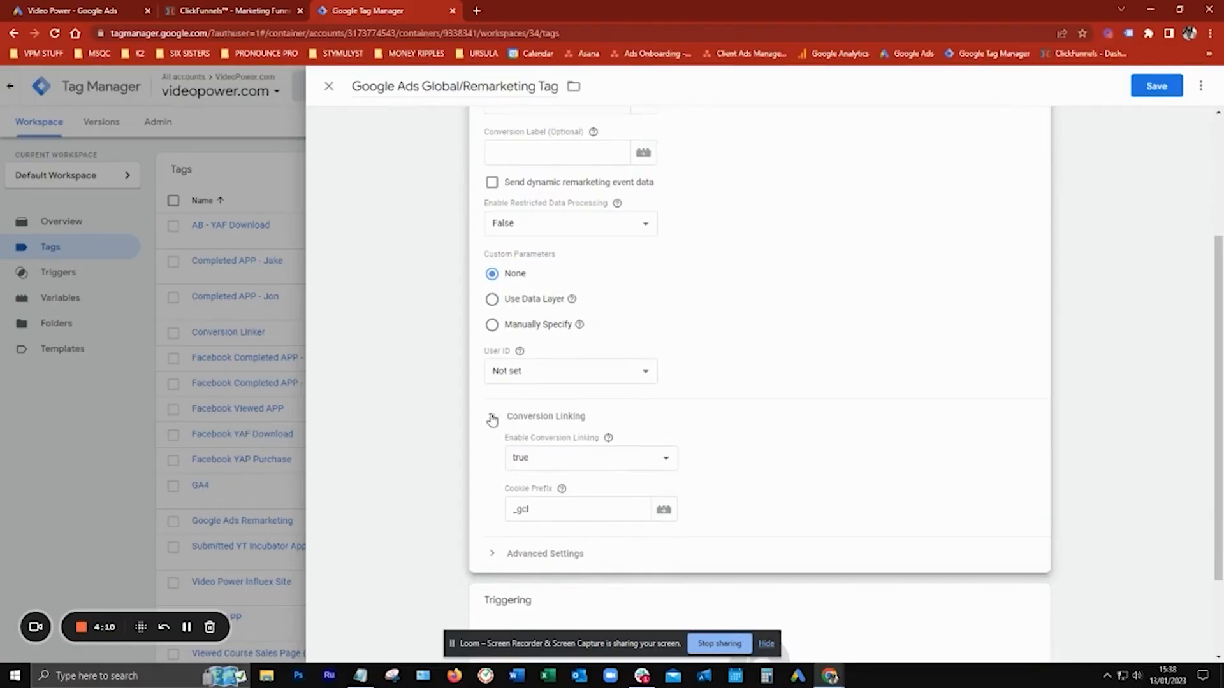
left_click(492, 419)
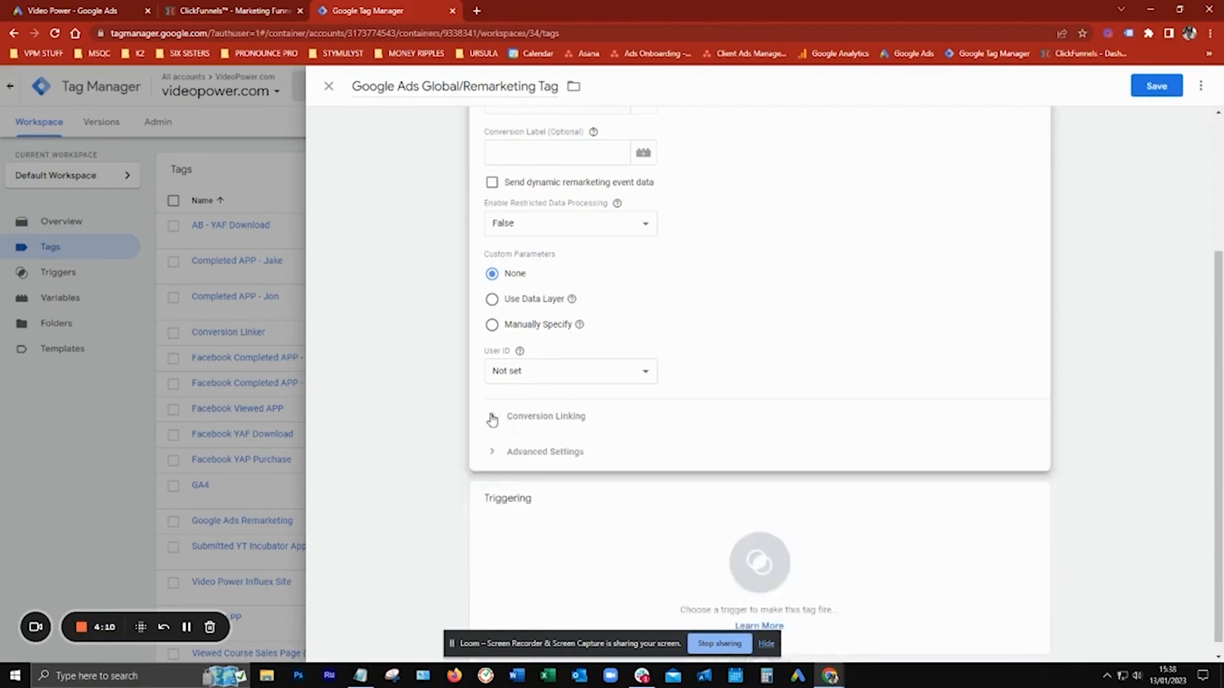
scroll(561, 516, "down", 1)
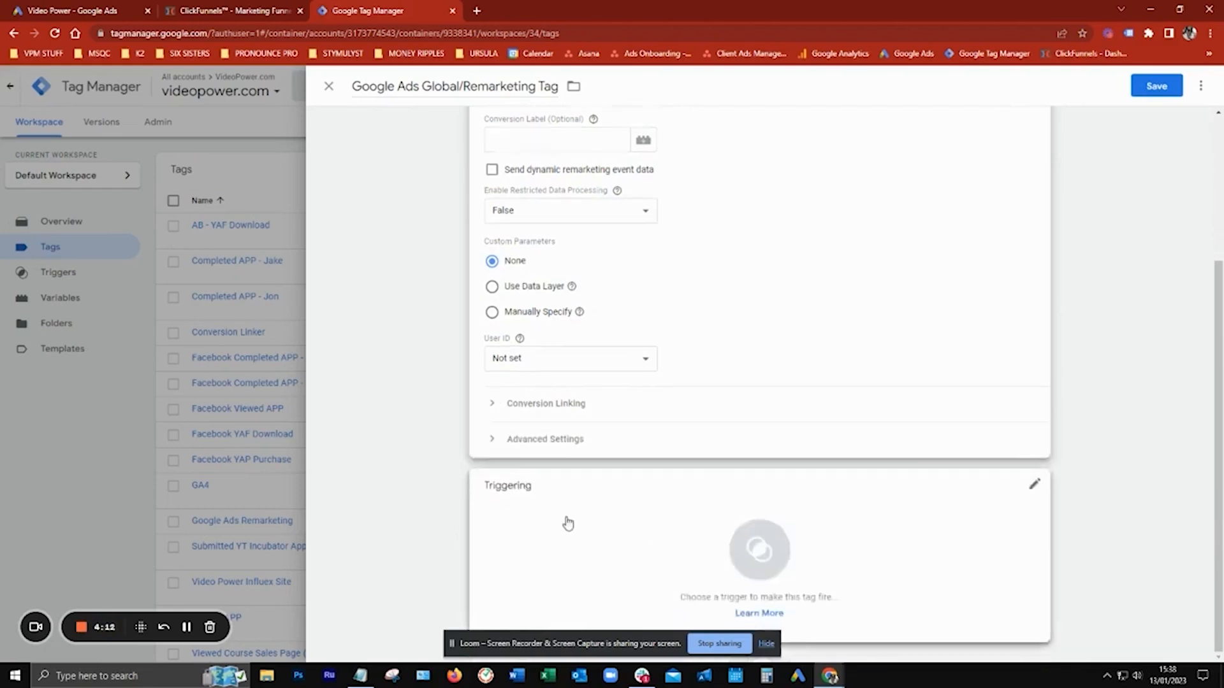
left_click(647, 537)
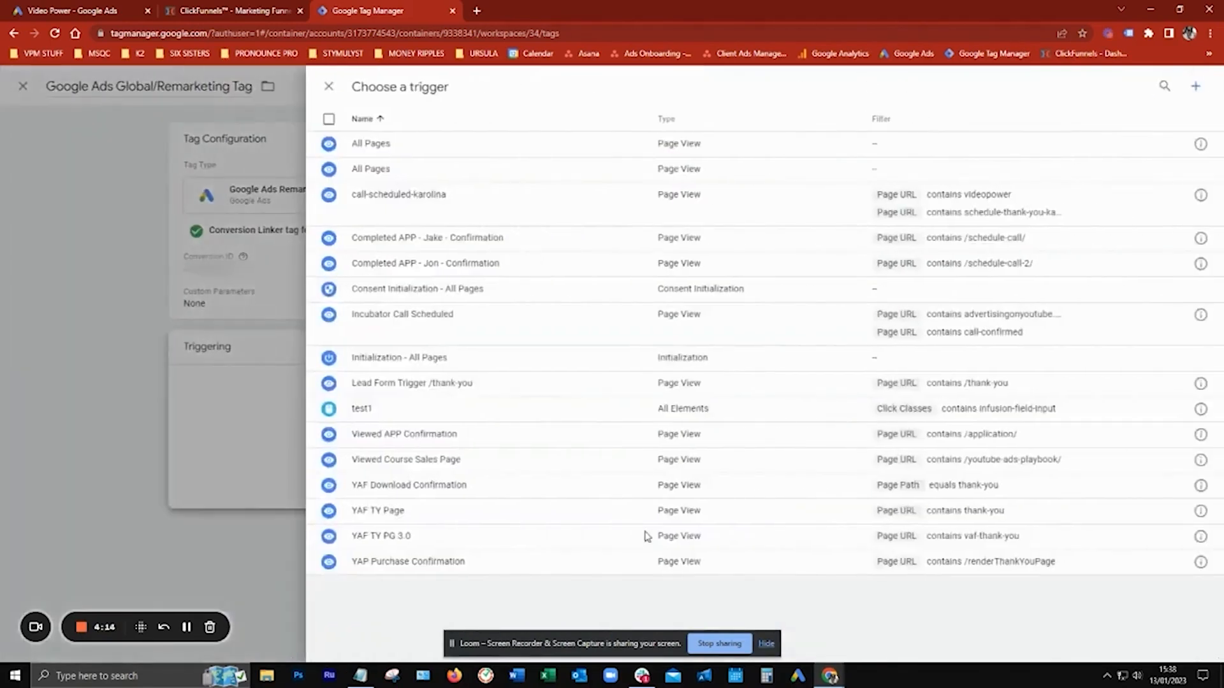
left_click(360, 148)
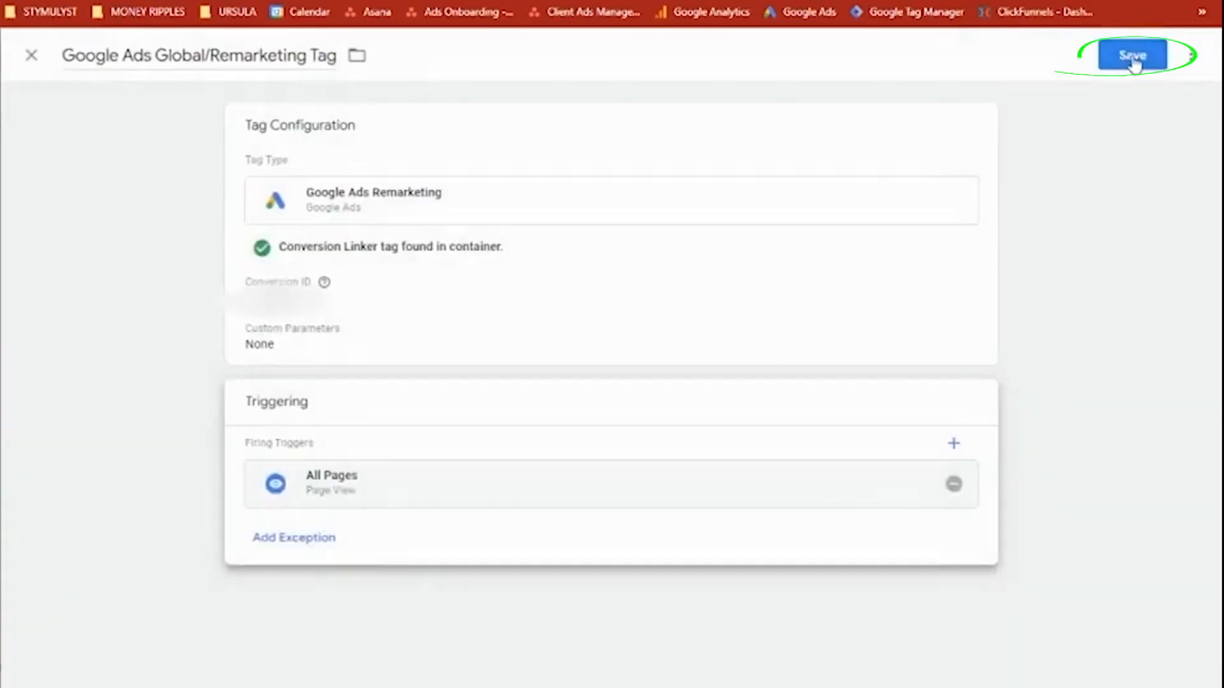
left_click(1156, 87)
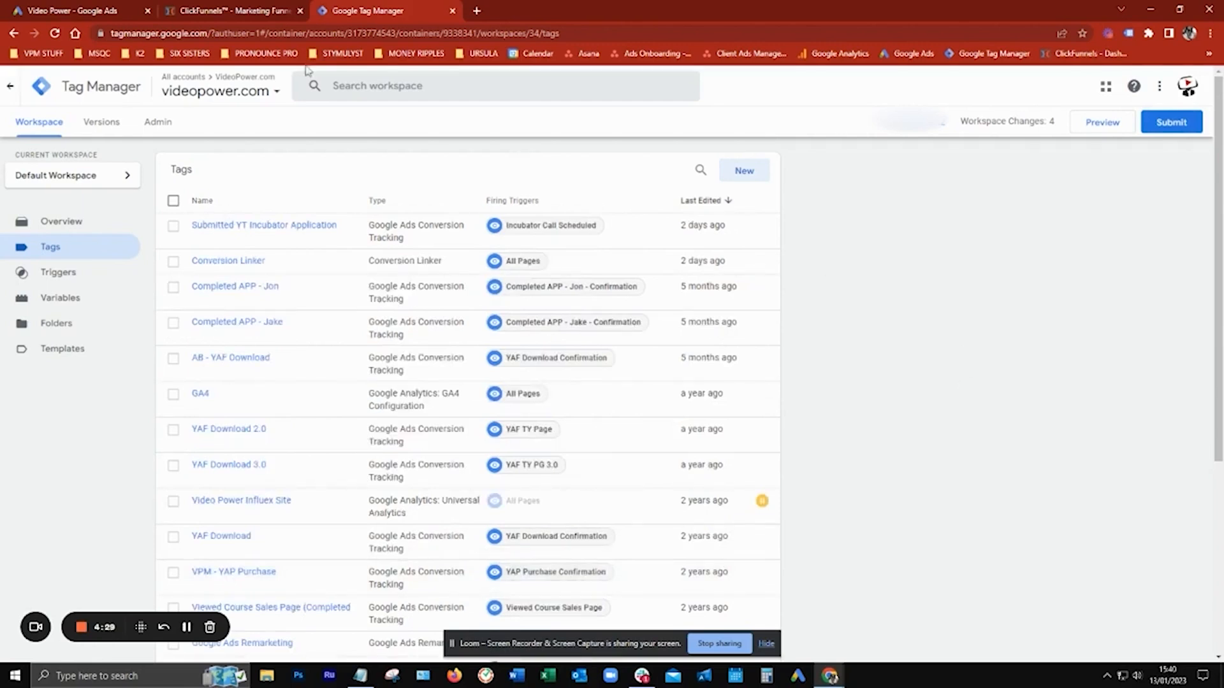
- Start previewing the container, then switch to ClickFunnels and copy the URL of the first page in the VPM Incubator Funnel
left_click(1101, 121)
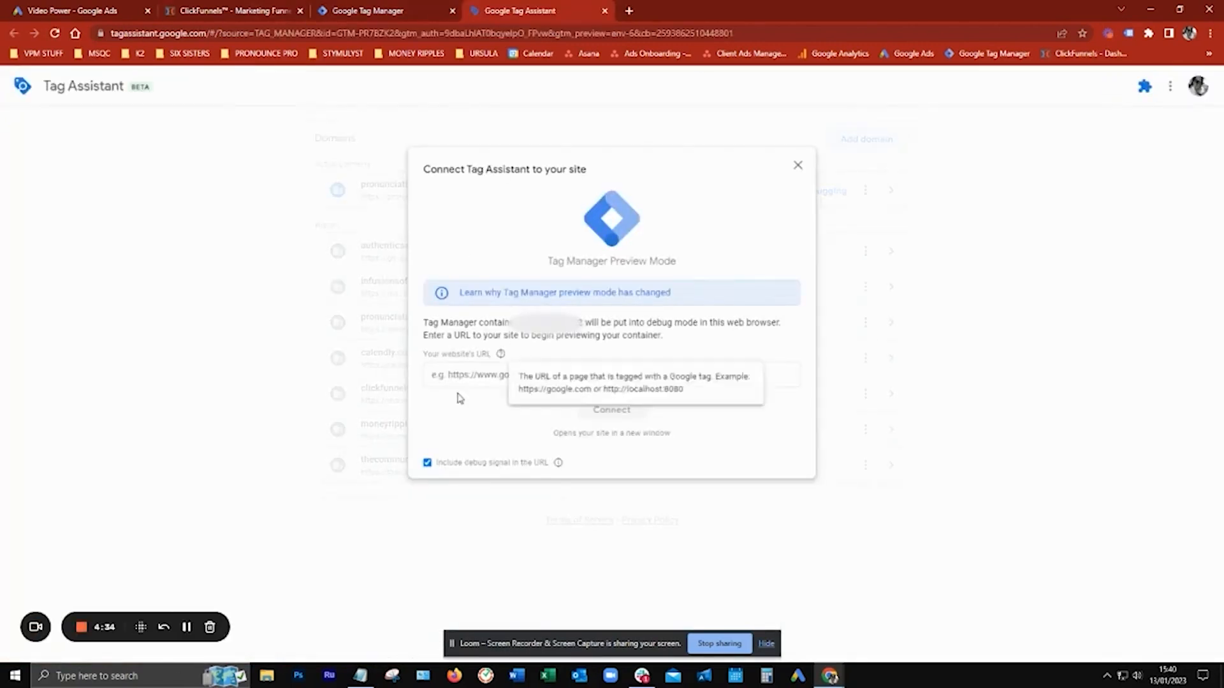
left_click(230, 14)
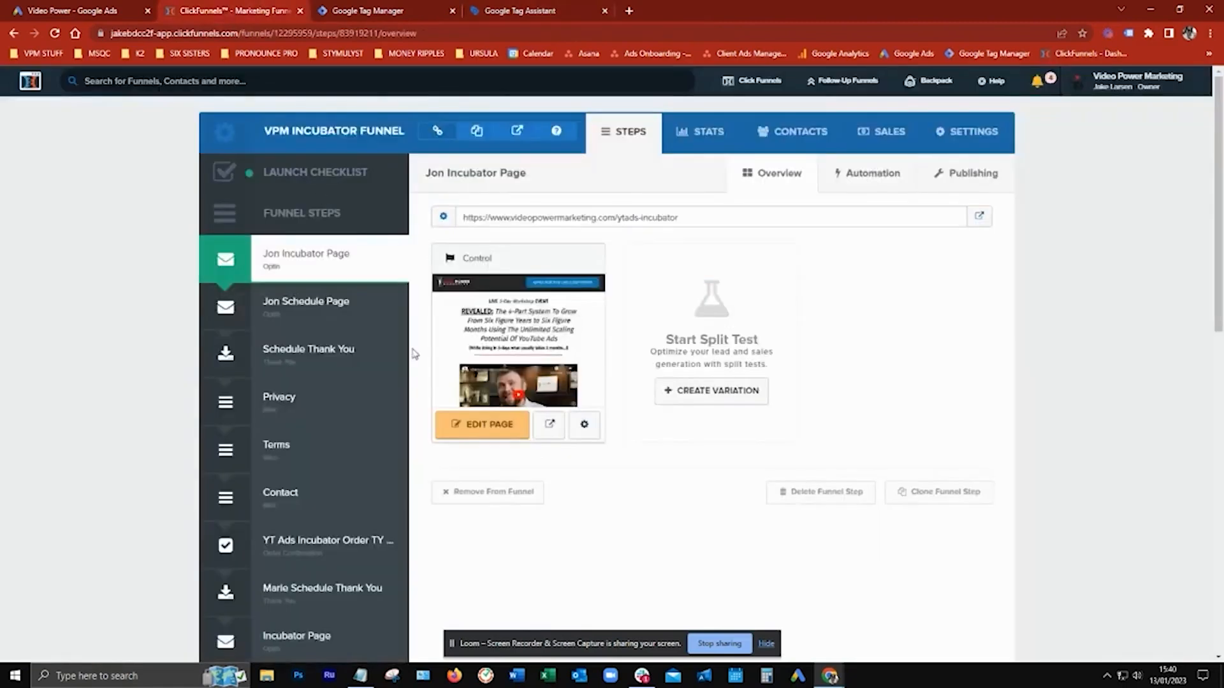
double_click(540, 219)
triple_click(541, 218)
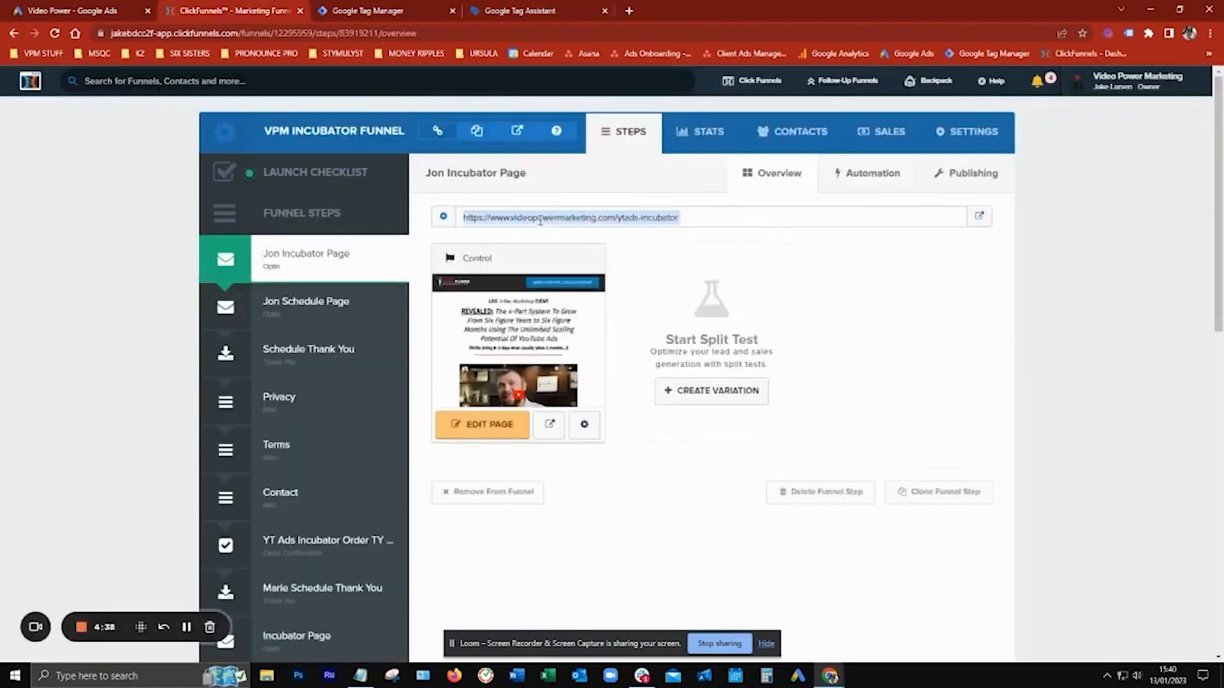
right_click(541, 220)
left_click(592, 231)
left_click(513, 11)
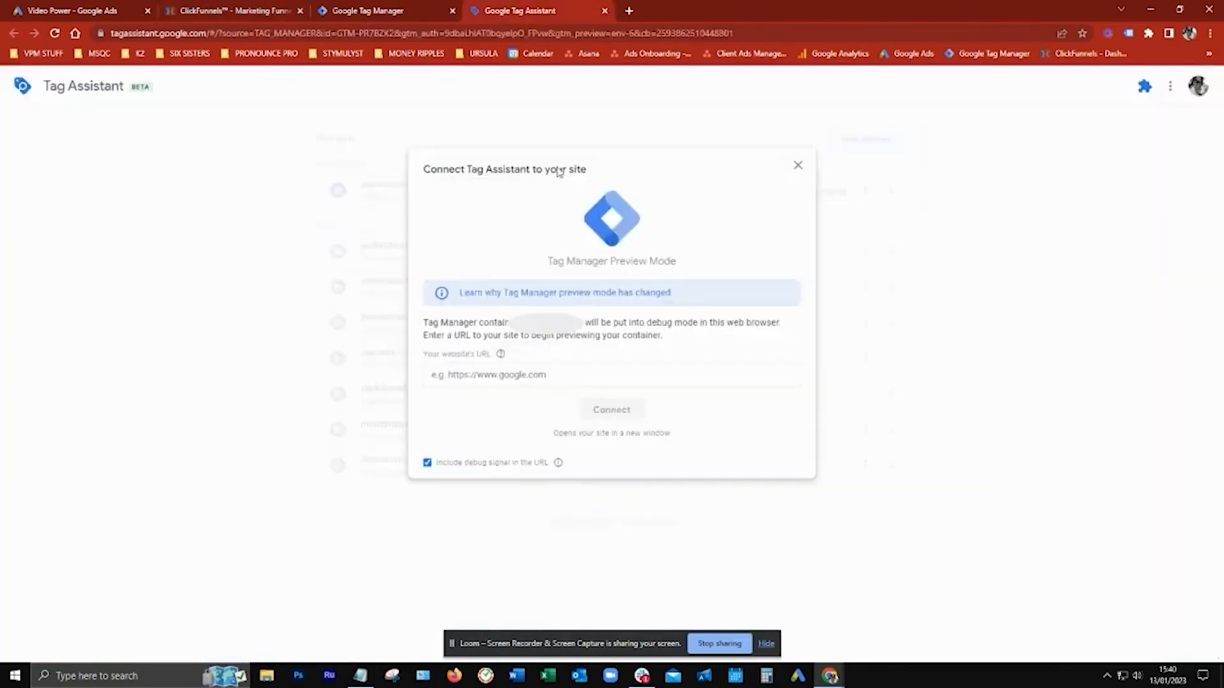
right_click(479, 375)
left_click(479, 486)
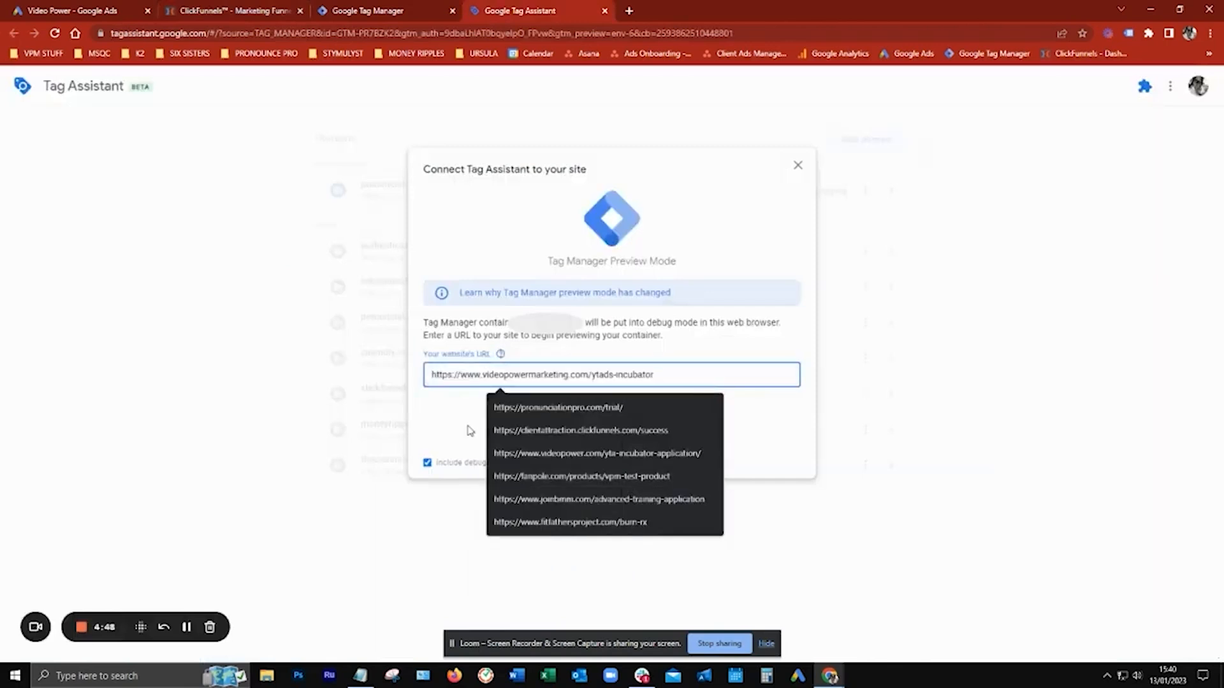
left_click(471, 431)
left_click(615, 408)
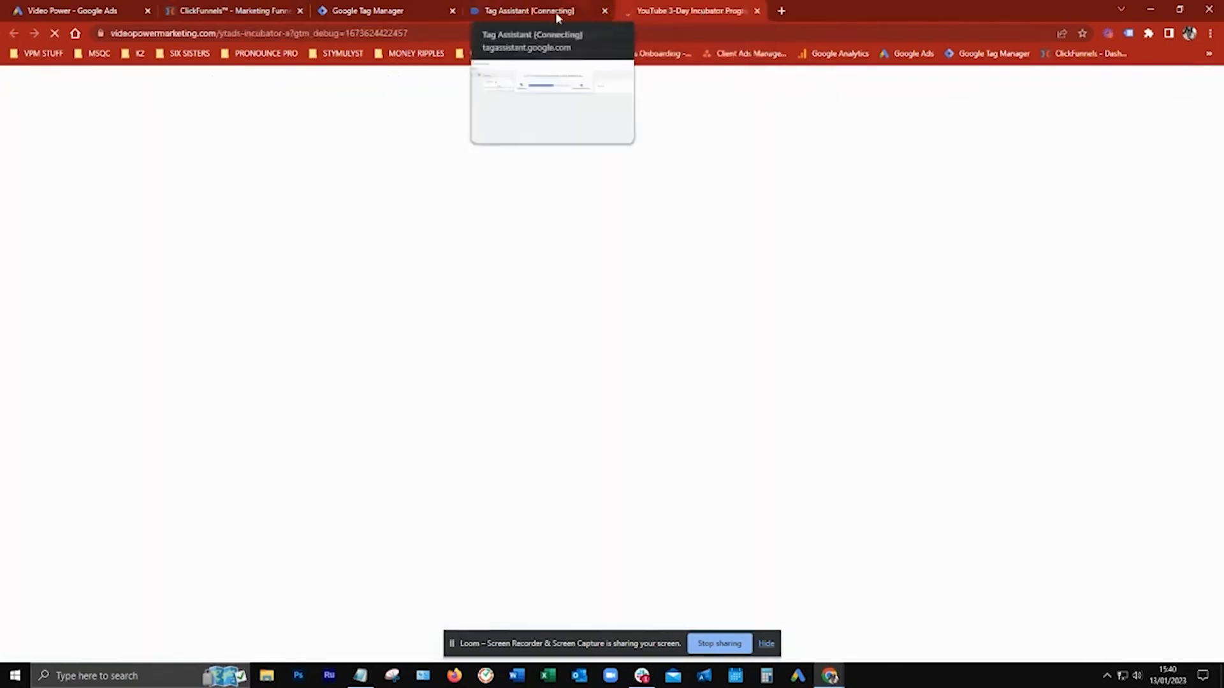
- Inspect the fired Google Ads Remarketing tag's details in Tag Assistant and compare its conversion ID with the one in Google Ads
left_click(530, 13)
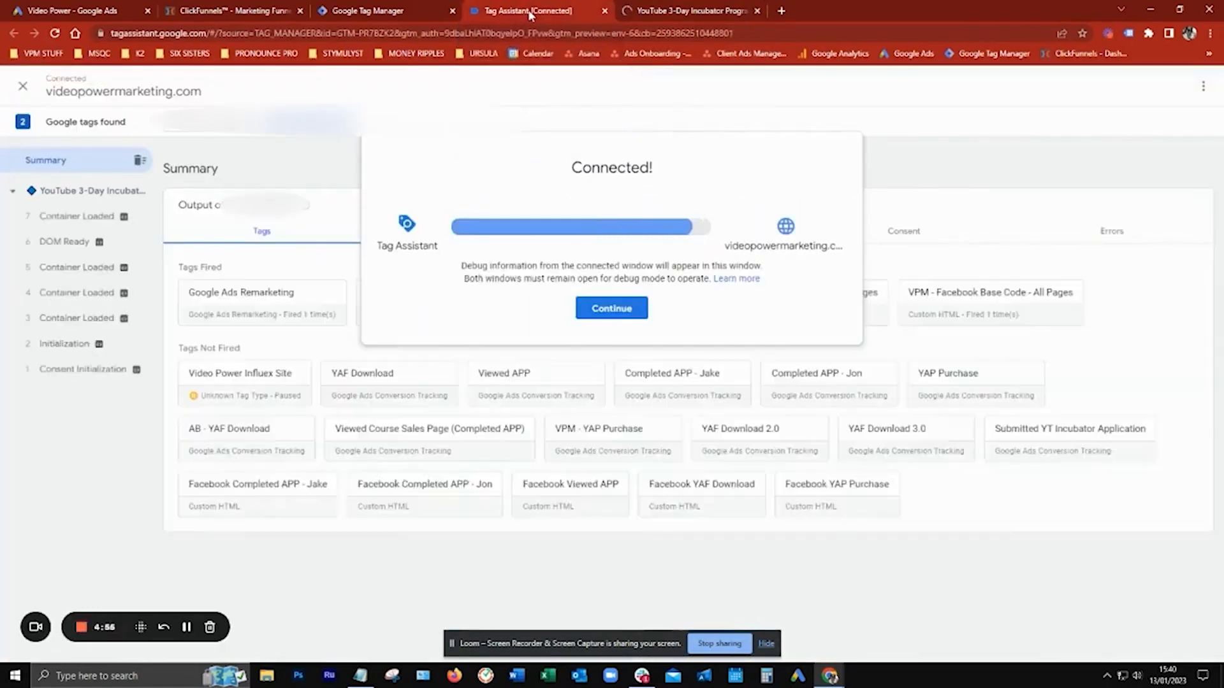
left_click(611, 310)
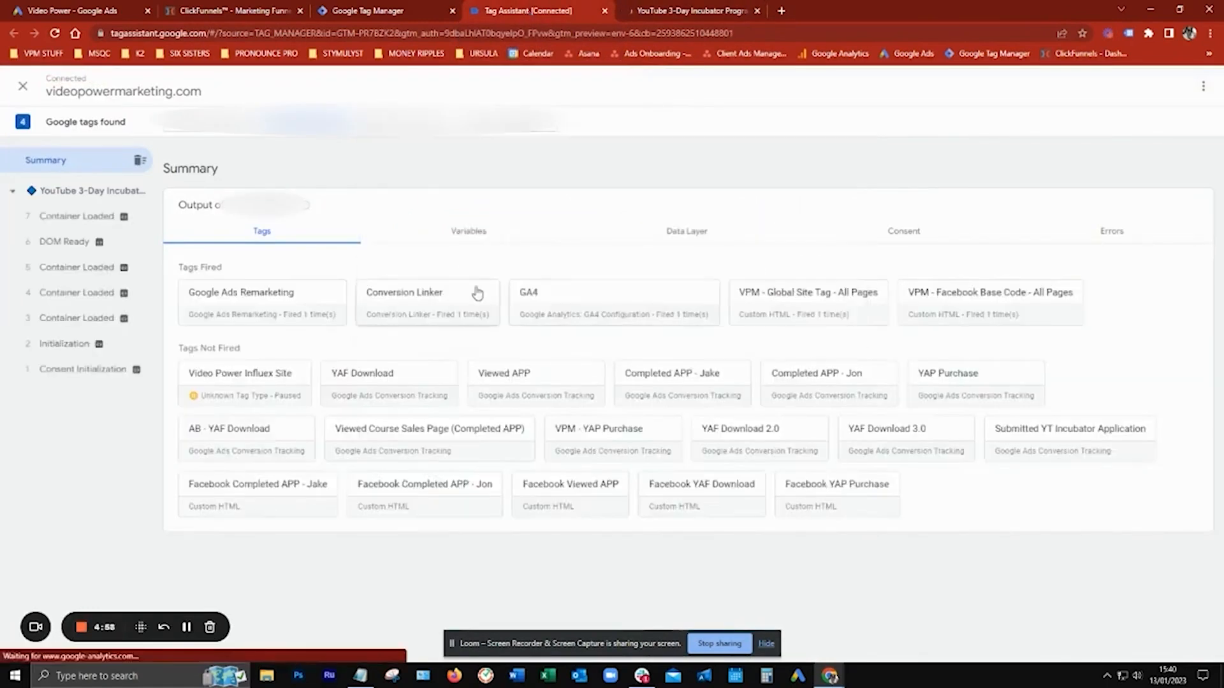
left_click(257, 305)
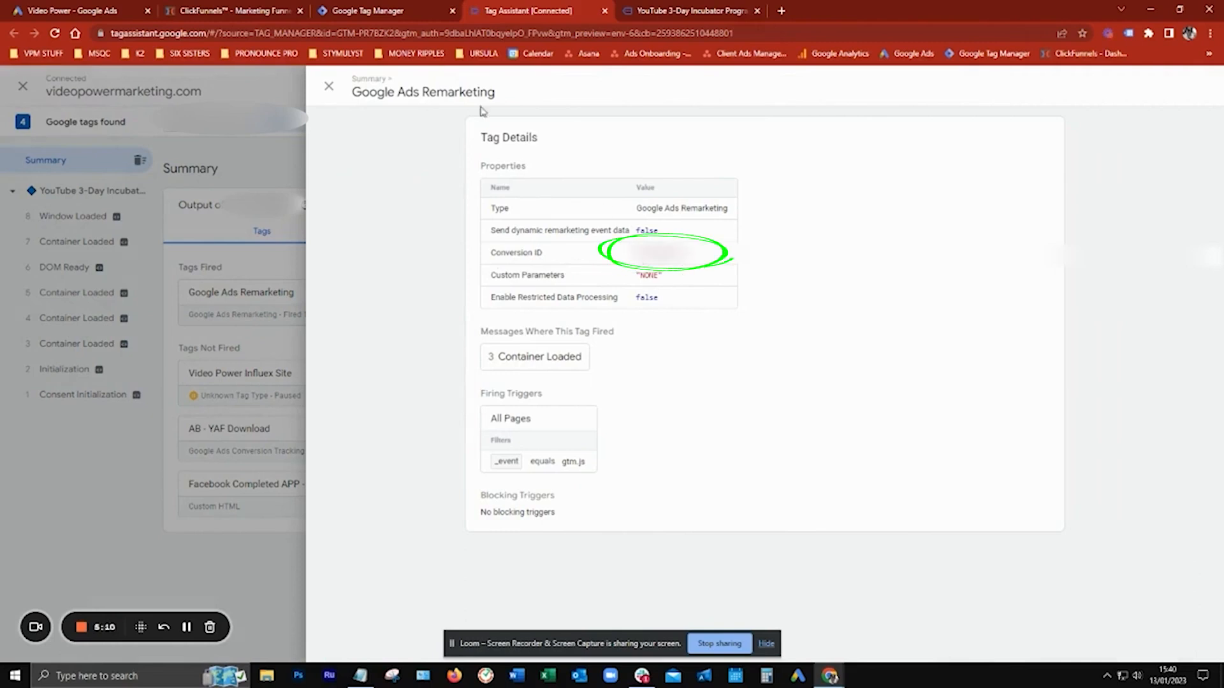
left_click(117, 10)
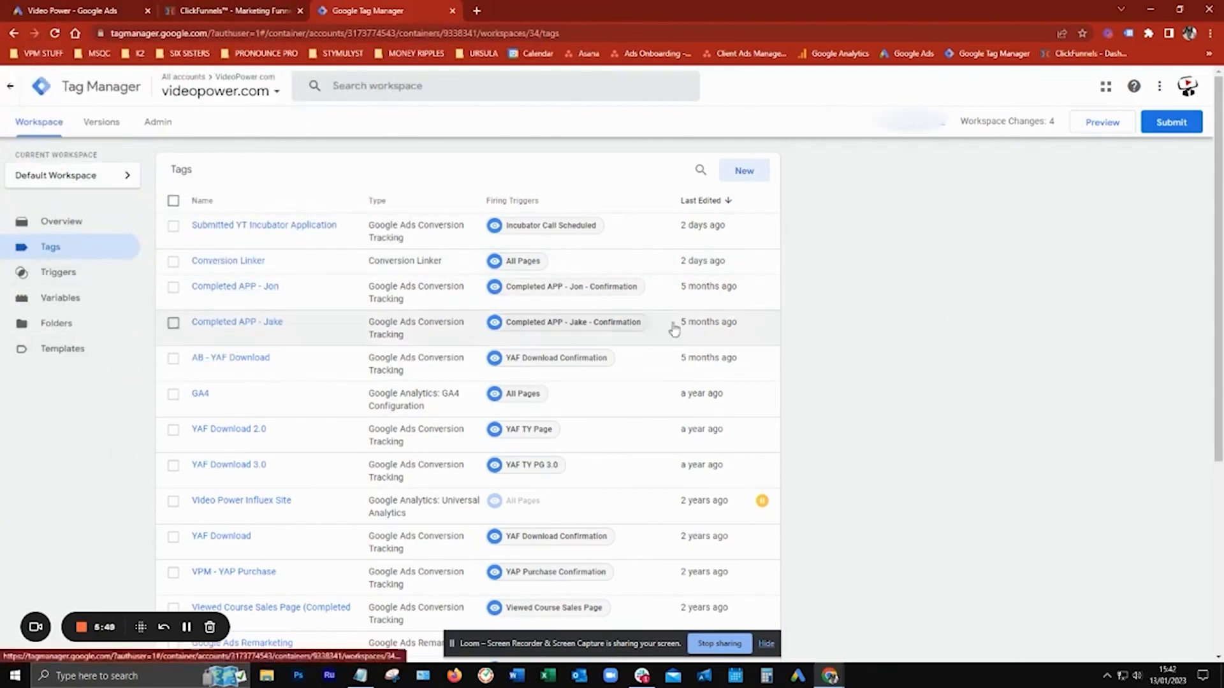
- Create a new tag in the videopower.com container and name it "Conversion Linker"
left_click(742, 172)
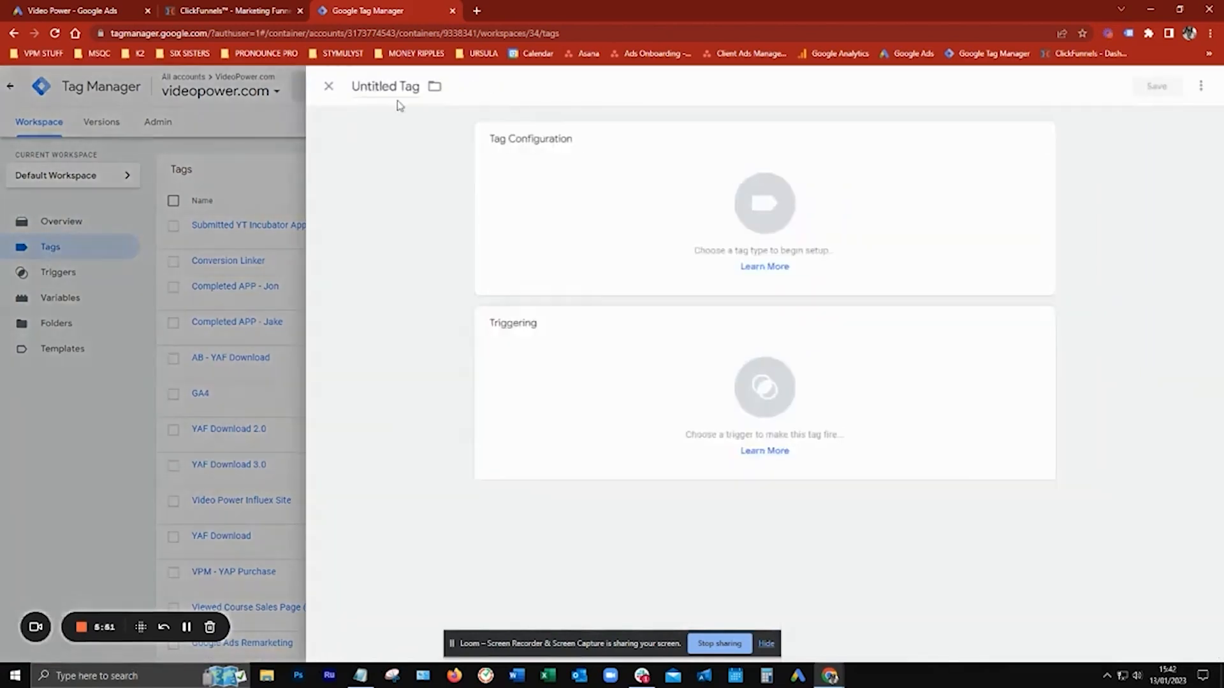
left_click(393, 86)
type("Conversion Luinker")
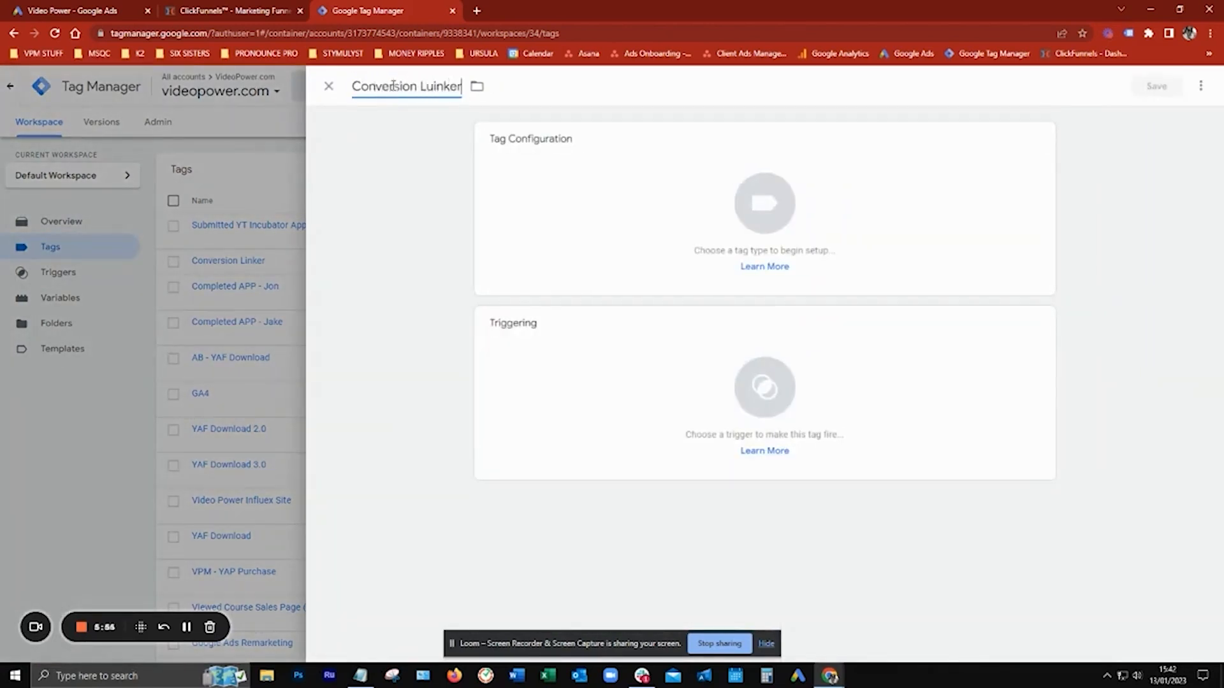
key("Left")
key("Left")
key("Left")
key("Left")
key("Left")
key("BackSpace")
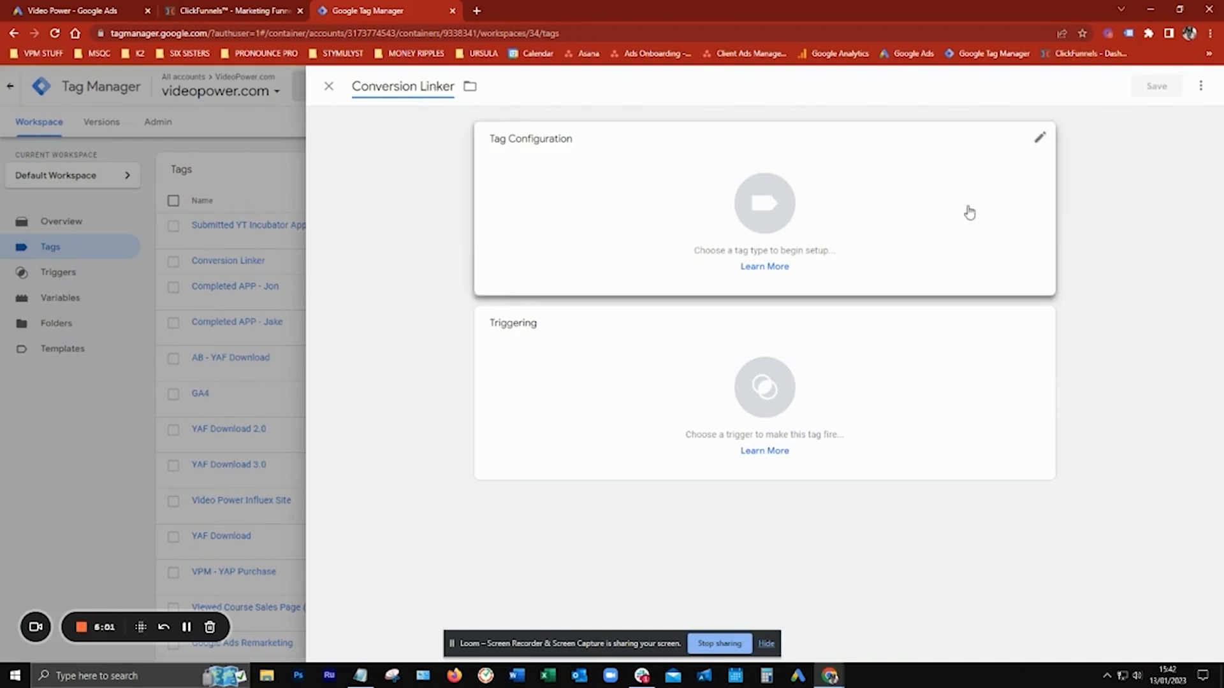
- Set the new tag's type to Conversion Linker and enable linking across domains
left_click(968, 211)
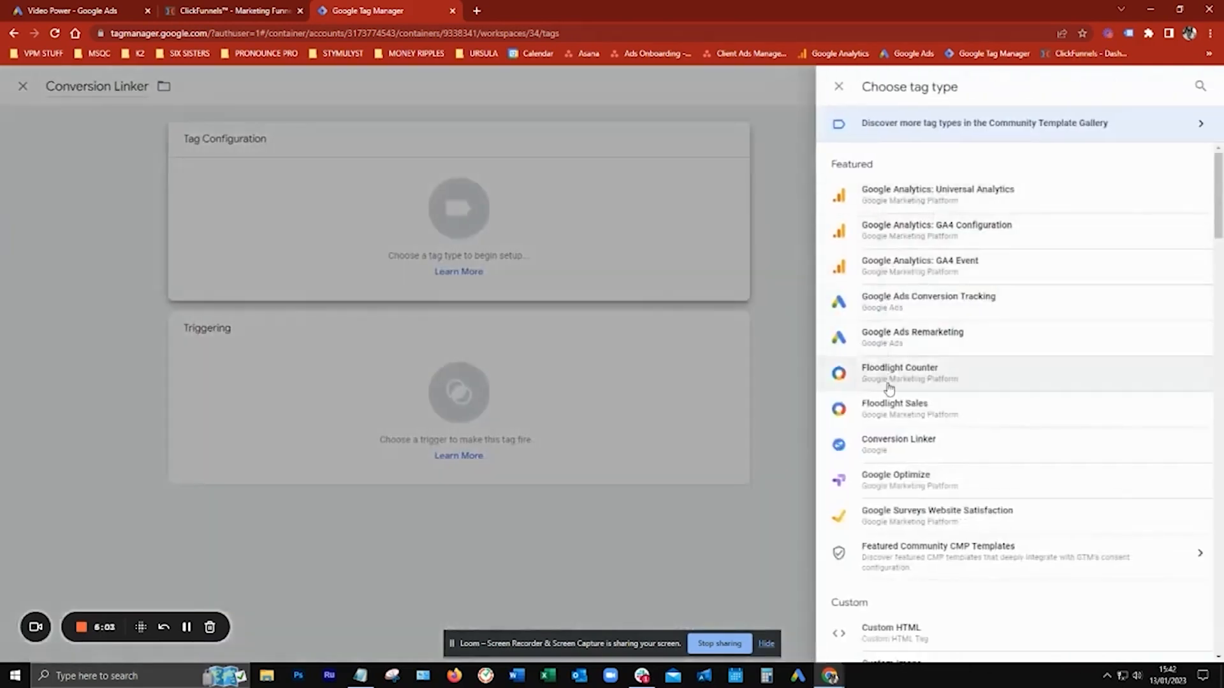
left_click(978, 451)
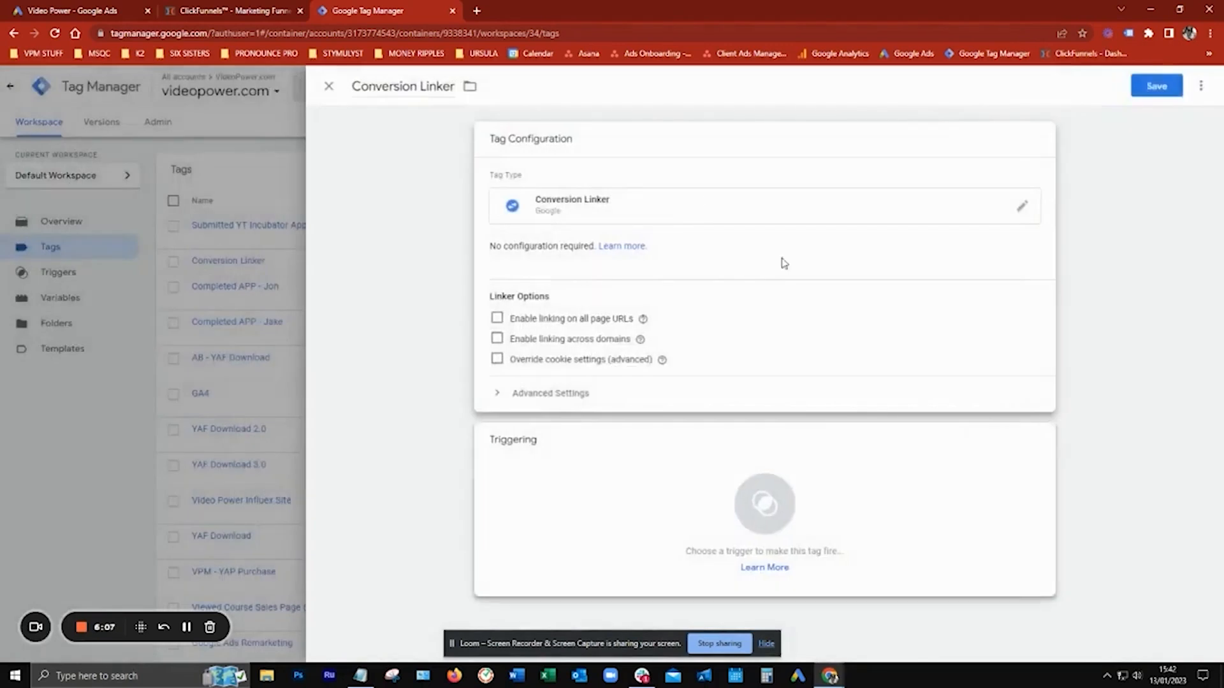
left_click(500, 342)
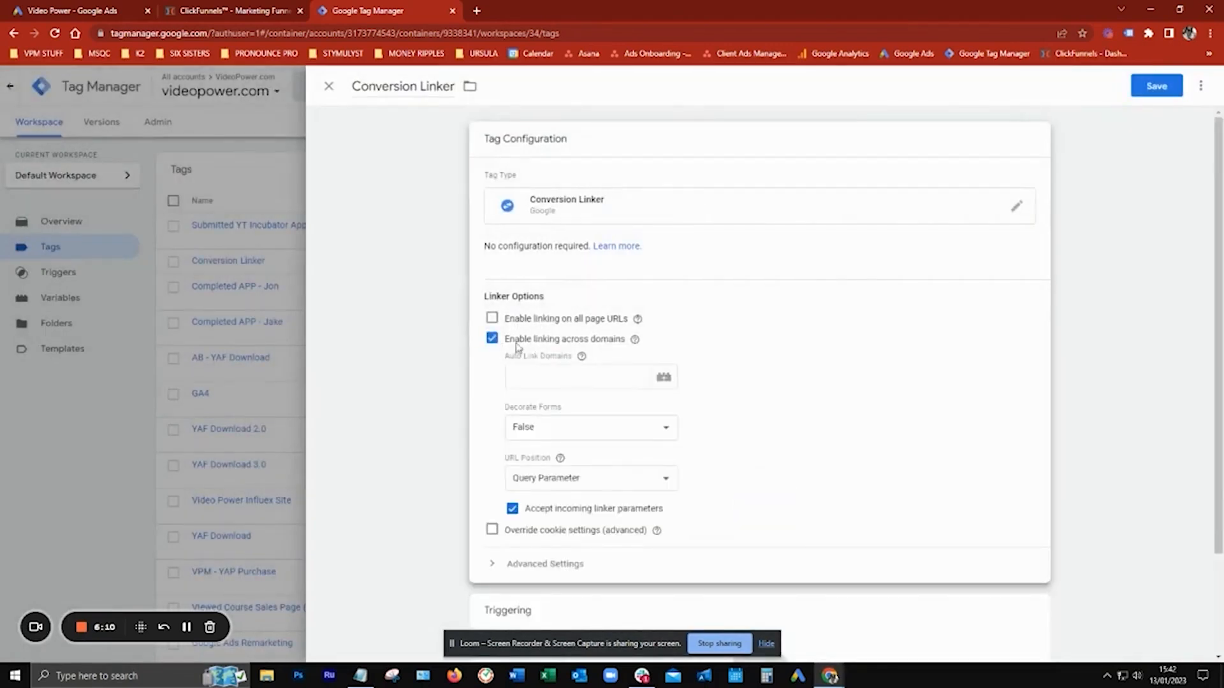
- Add the All Pages trigger to the Conversion Linker tag, try to save it, and close the tag editor
scroll(872, 413, "down", 2)
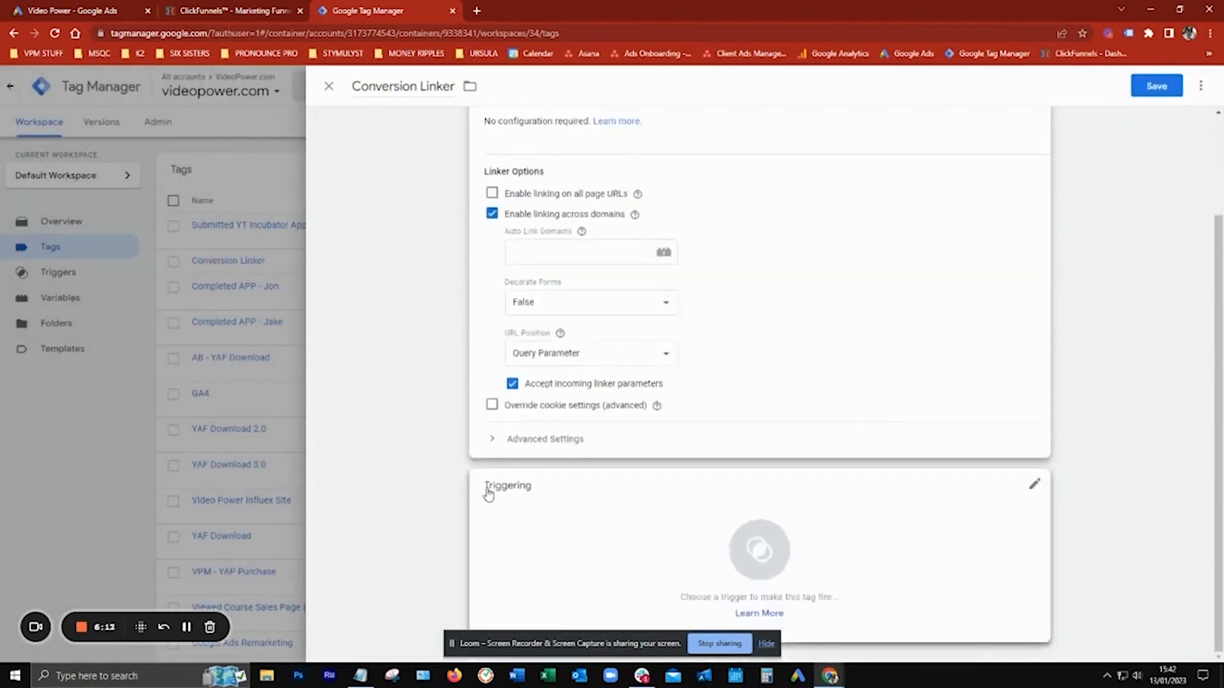
mouse_move(572, 216)
left_click(657, 545)
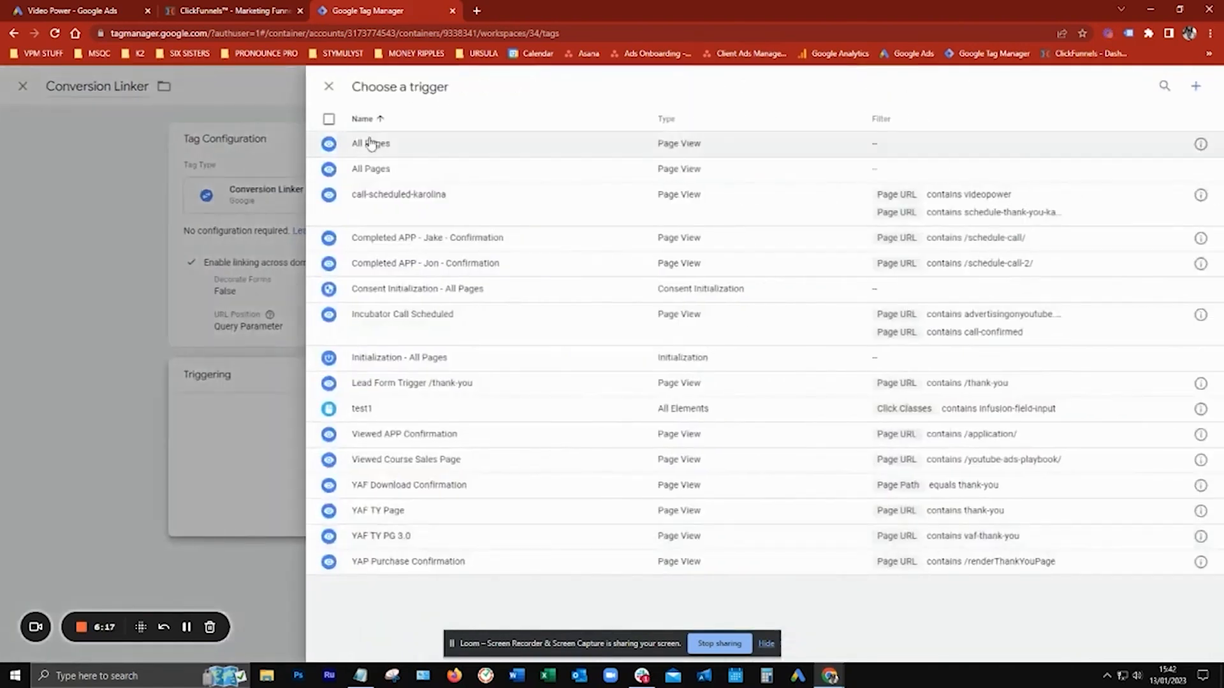
left_click(378, 142)
left_click(1164, 89)
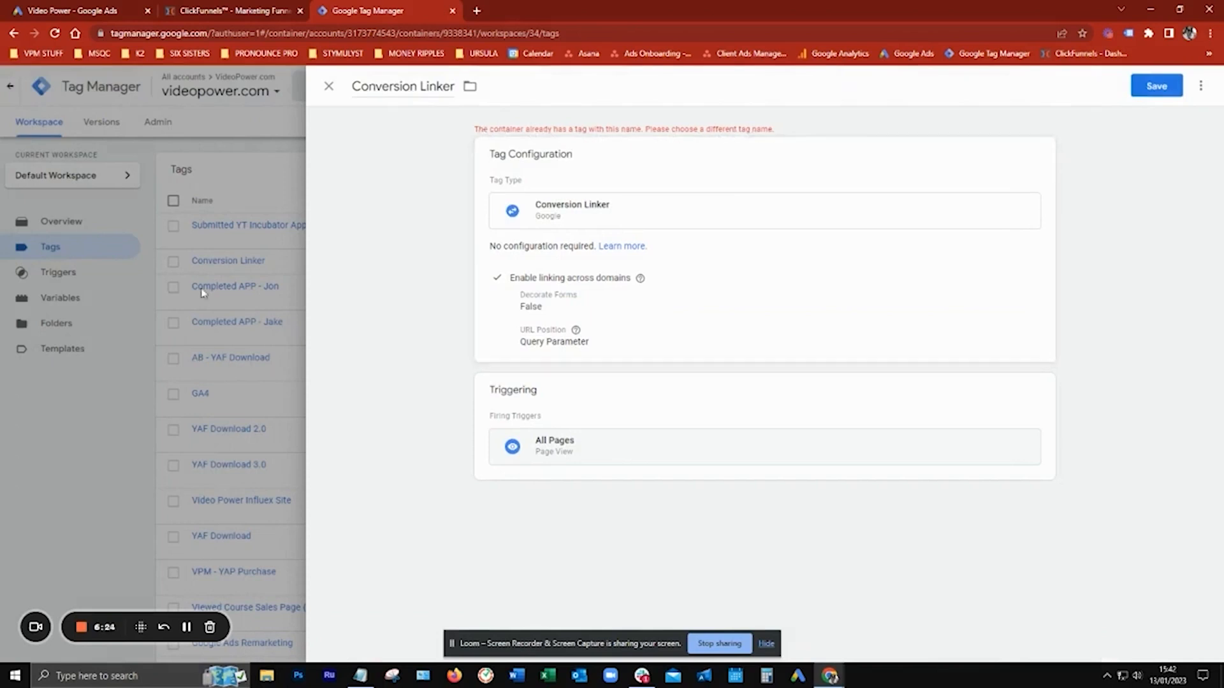
left_click(1157, 85)
left_click(328, 86)
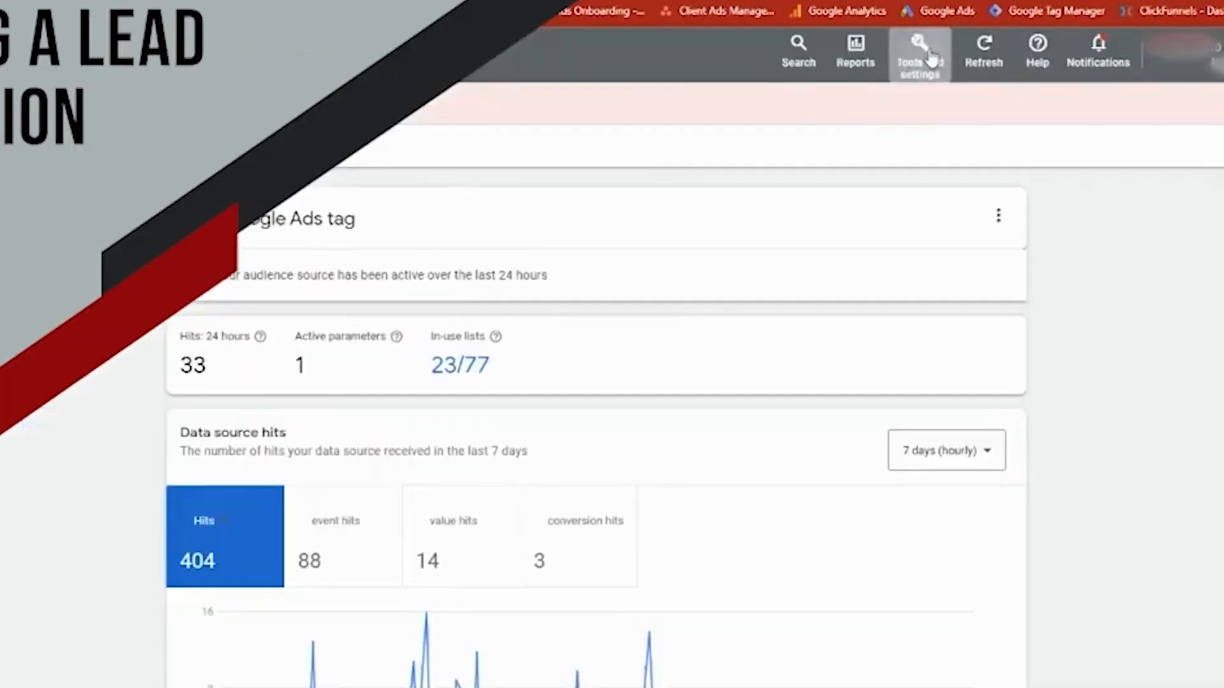
- In Google Ads, start a new conversion action in the conversions summary that tracks actions on a website
left_click(893, 88)
left_click(763, 159)
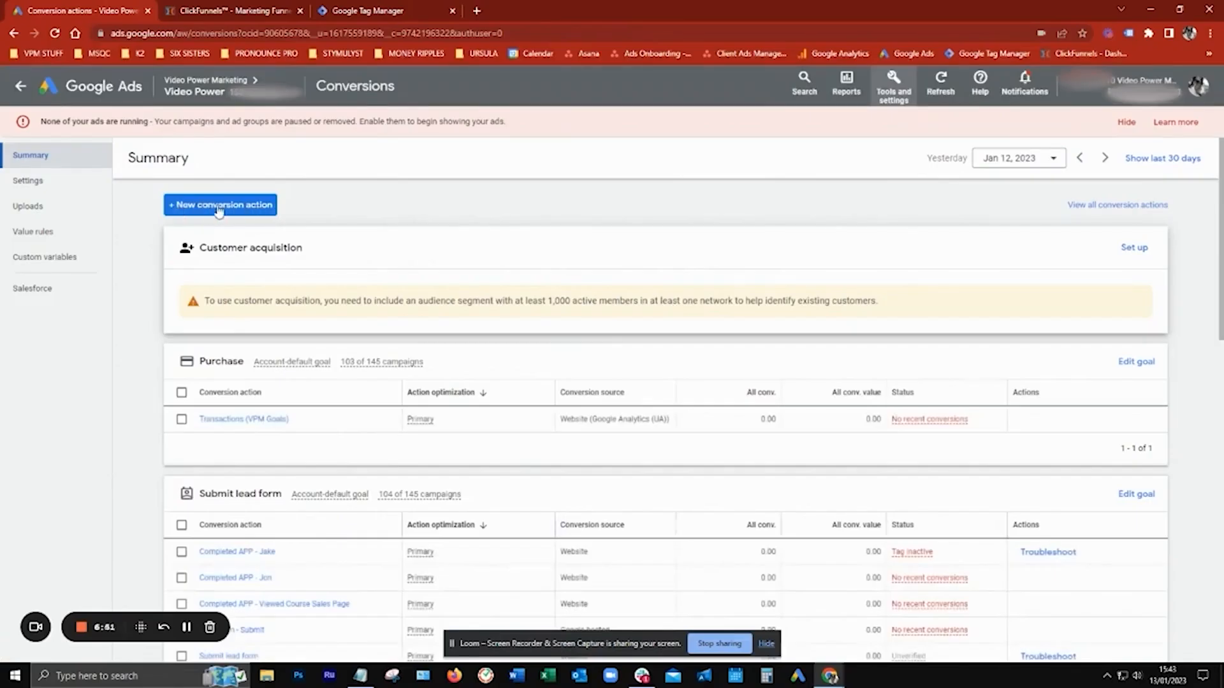
left_click(219, 207)
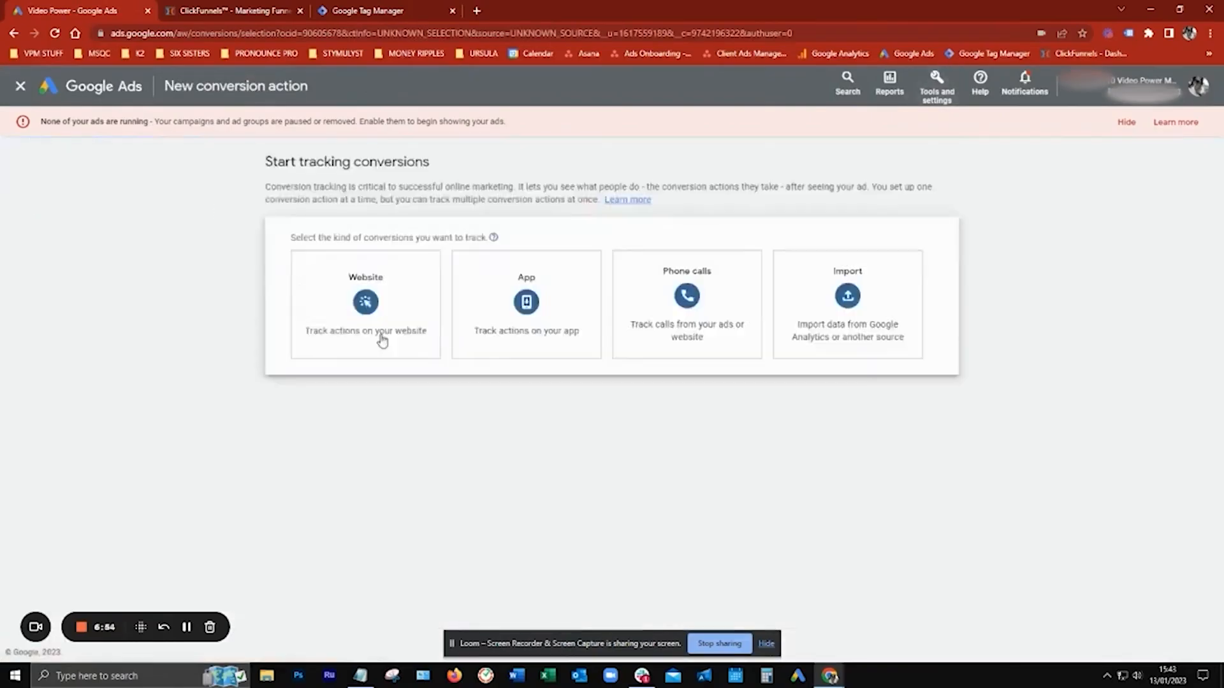
left_click(378, 316)
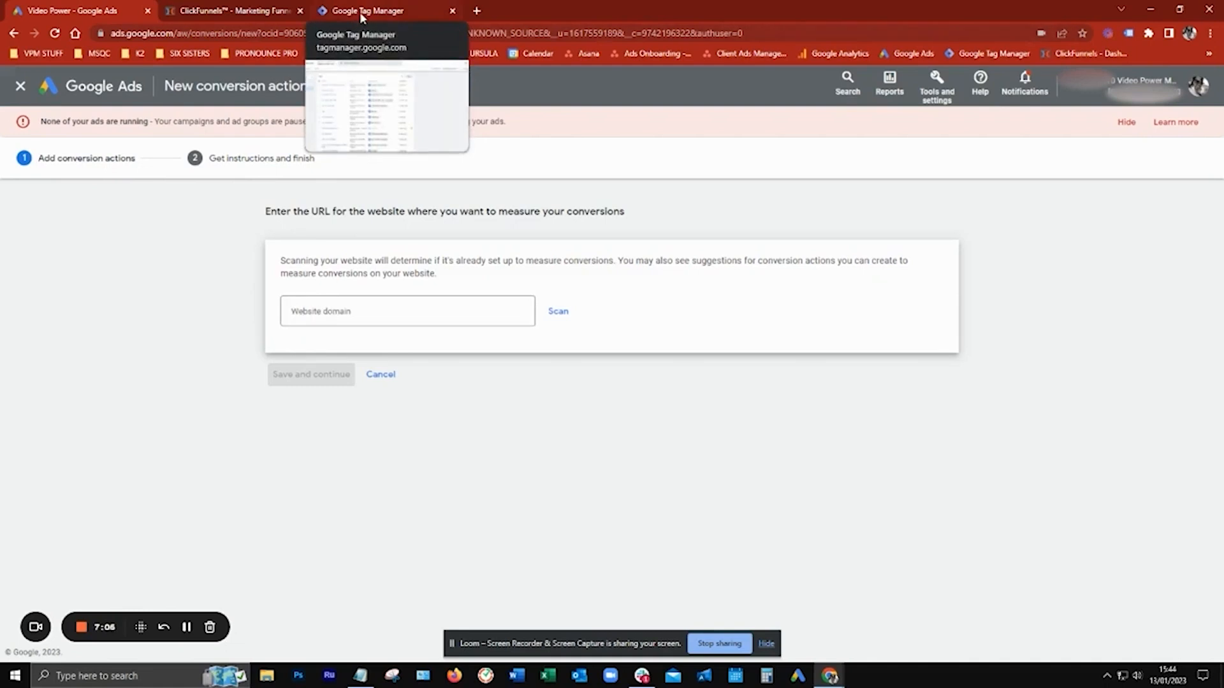
- Switch to ClickFunnels and copy the URL of the VPM Incubator Funnel's first opt-in page
left_click(240, 13)
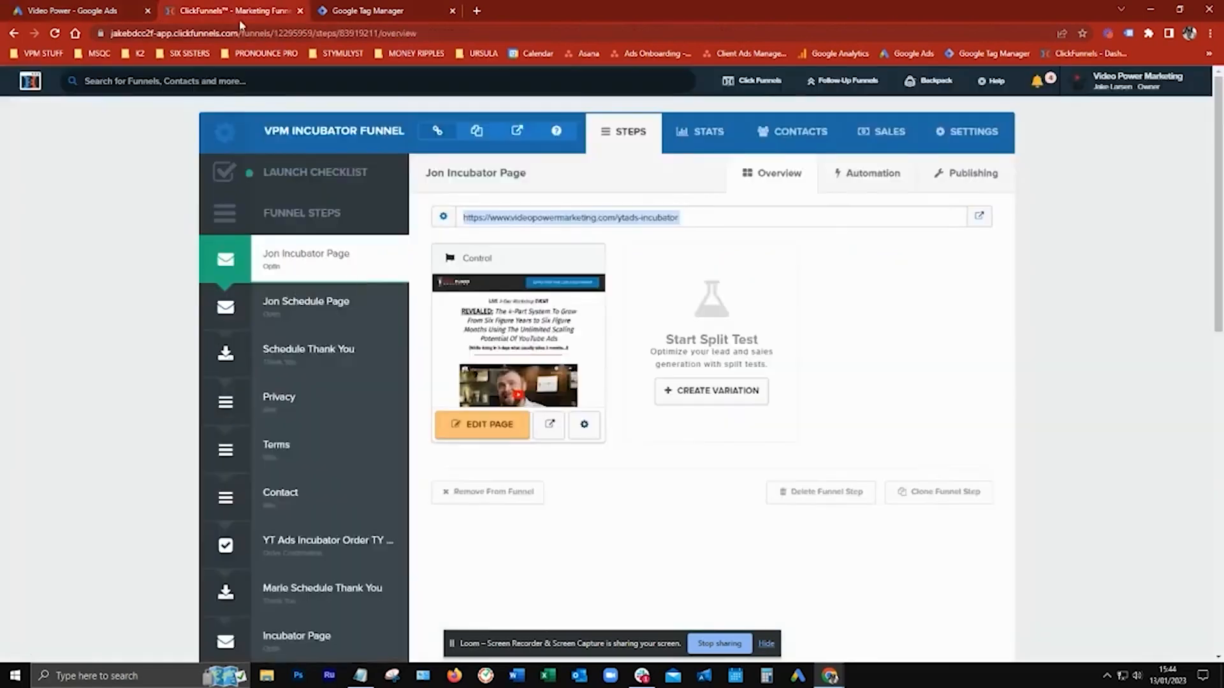
right_click(509, 219)
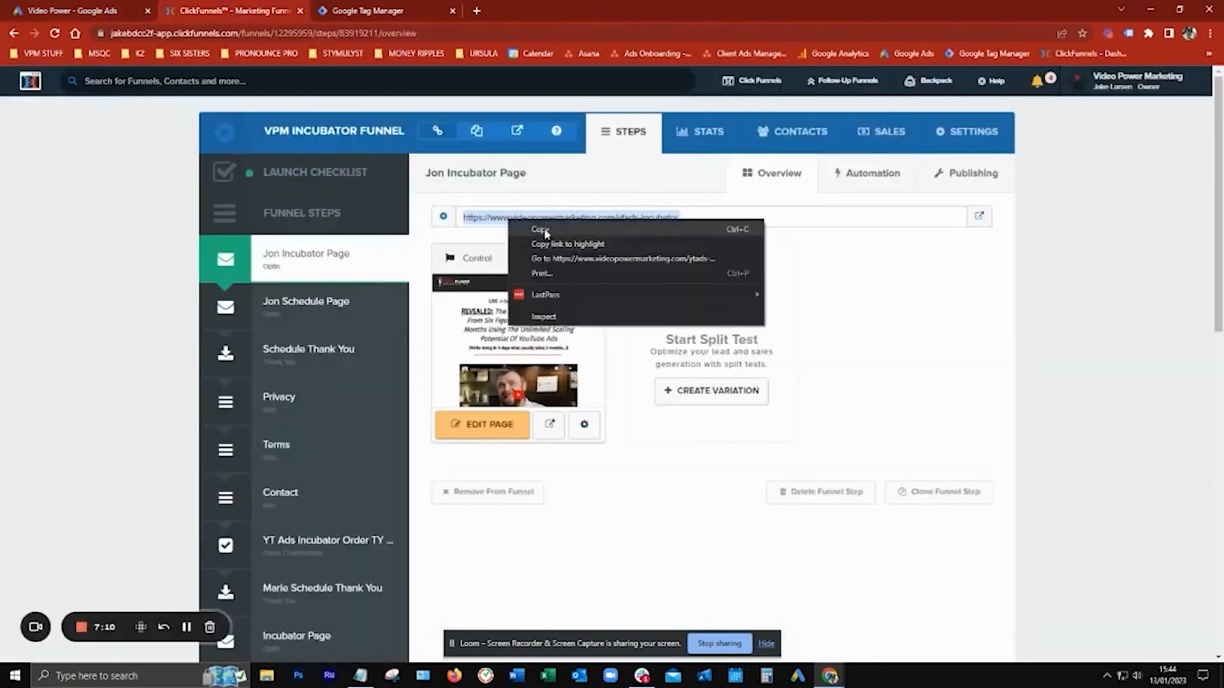
left_click(543, 230)
left_click(371, 13)
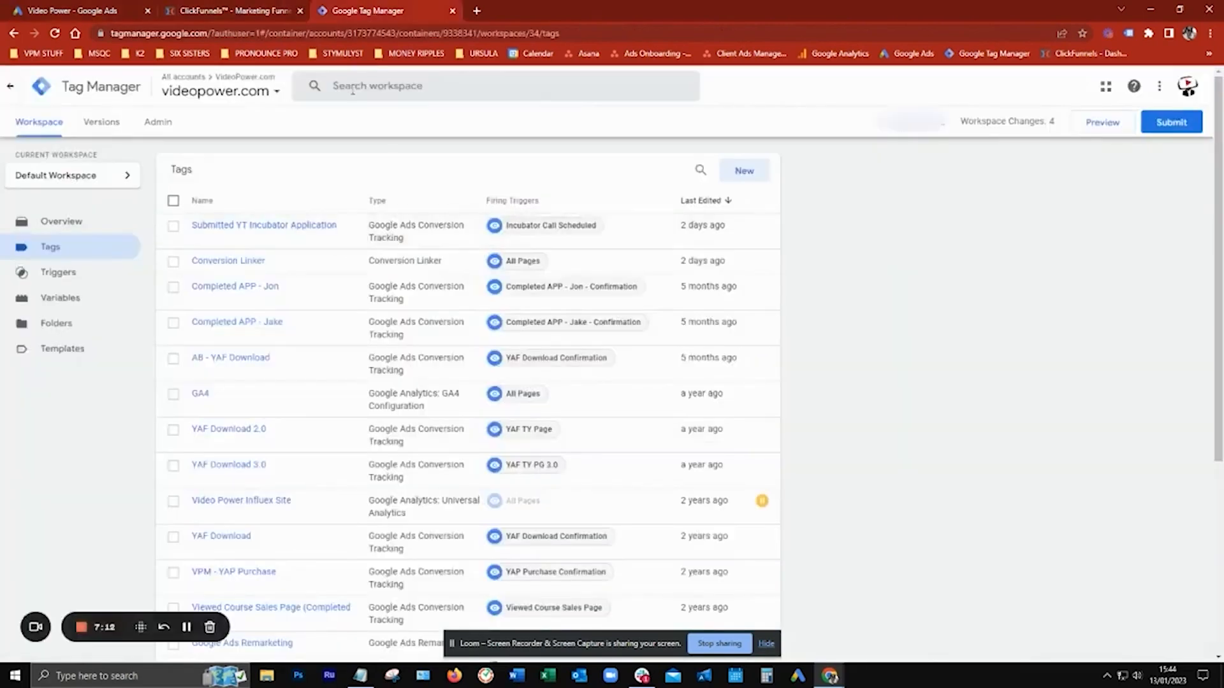
left_click(105, 13)
left_click(344, 311)
right_click(344, 312)
left_click(360, 417)
left_click(559, 313)
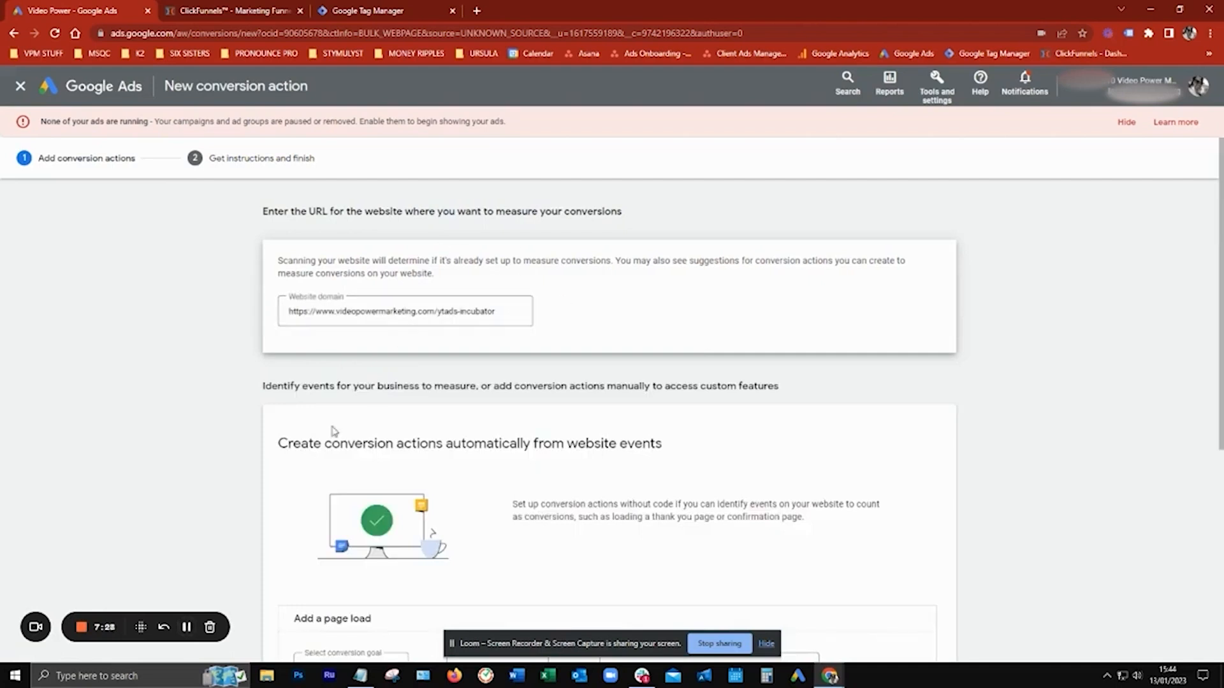
- Examine the options for creating conversion actions automatically from website events or manually using code
scroll(264, 372, "down", 1)
left_click_drag(265, 321, 555, 322)
left_click_drag(633, 322, 641, 322)
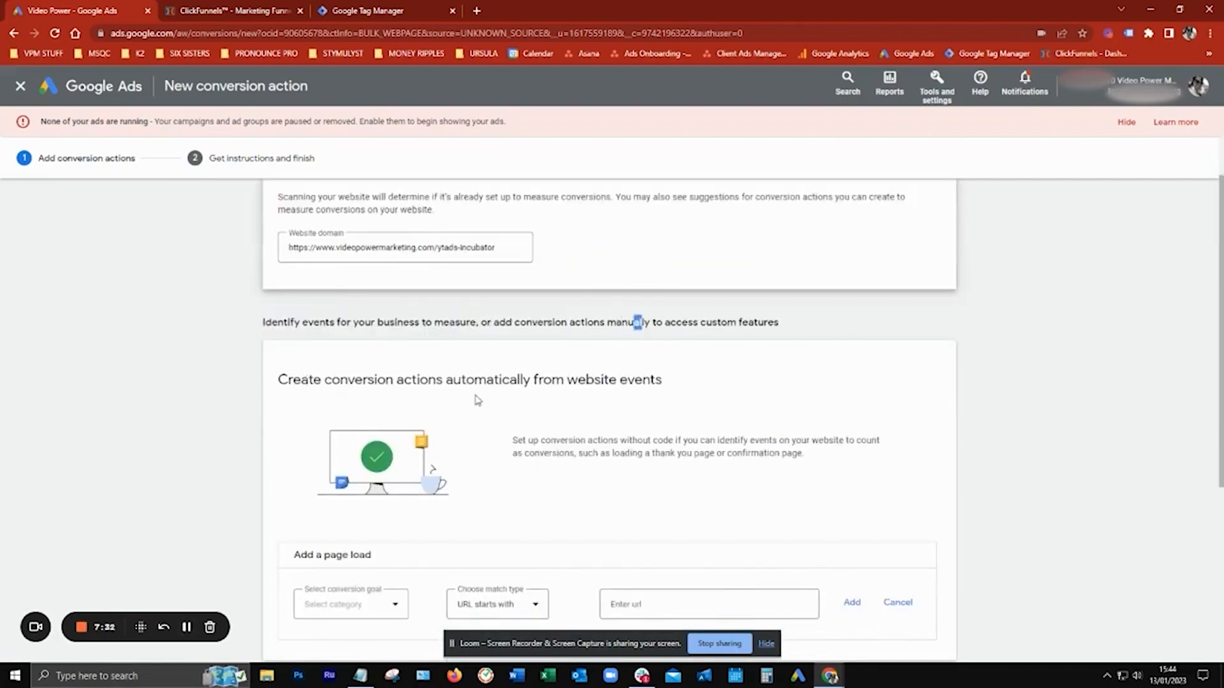
scroll(432, 398, "down", 2)
scroll(433, 400, "up", 1)
left_click_drag(279, 317, 622, 319)
left_click(620, 321)
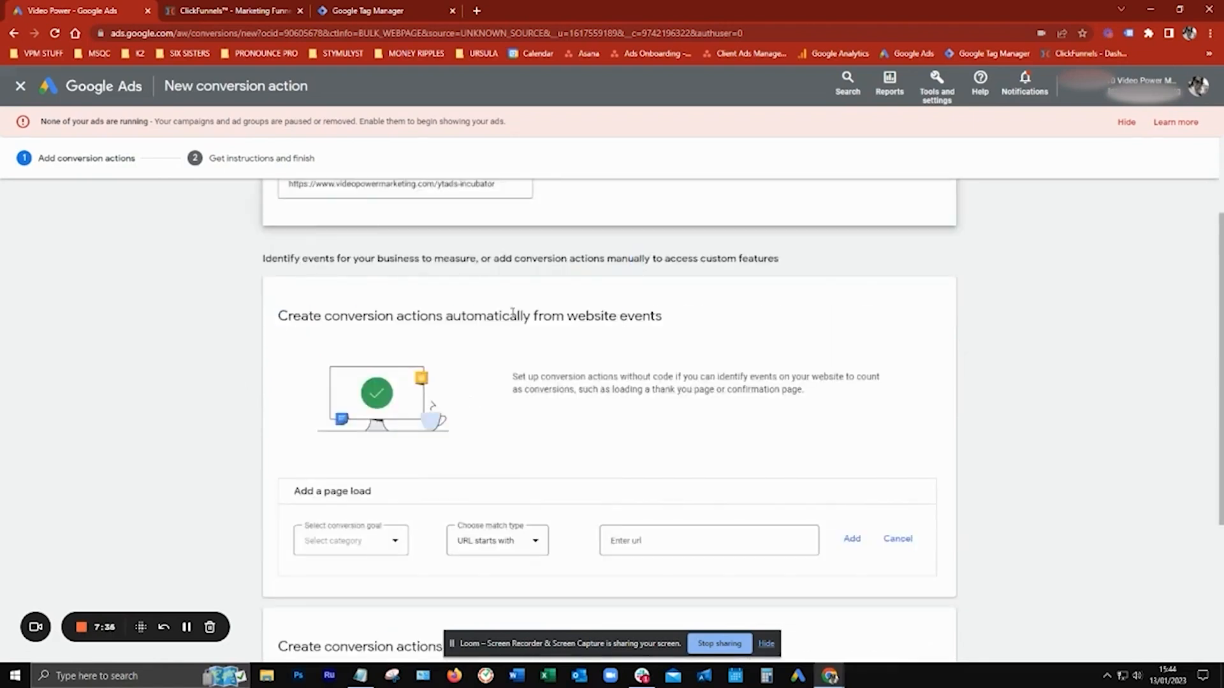
scroll(1013, 344, "down", 4)
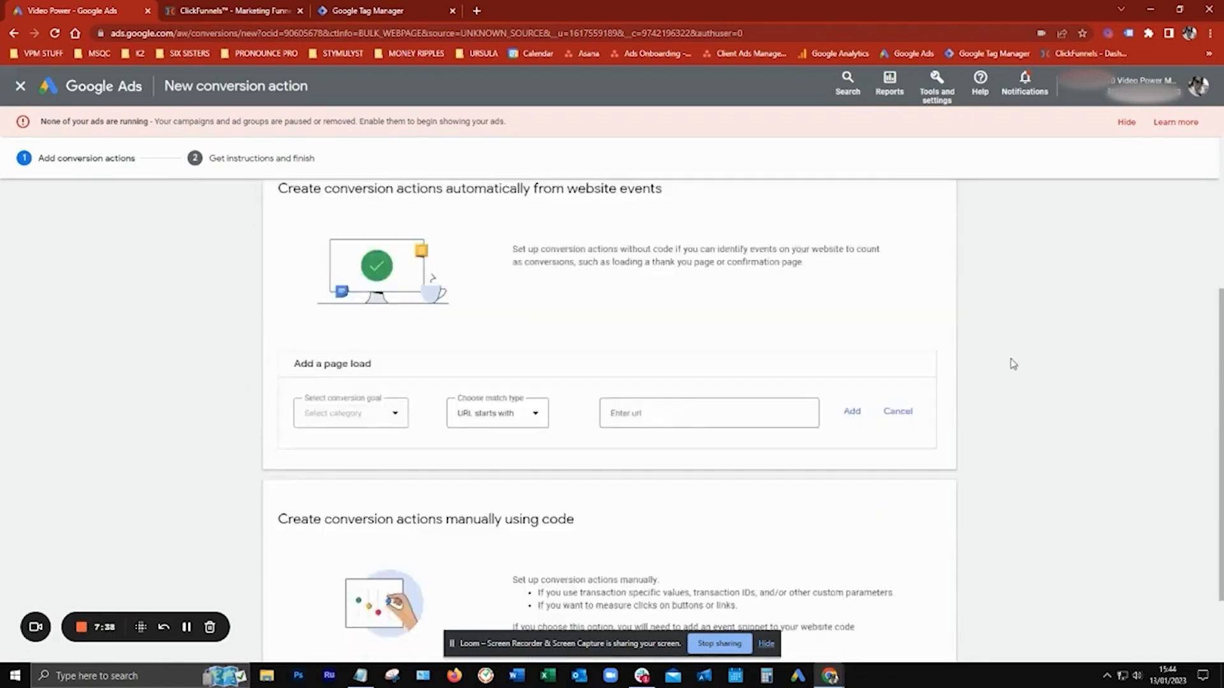
left_click_drag(402, 416, 553, 416)
left_click_drag(457, 417, 562, 418)
left_click(562, 417)
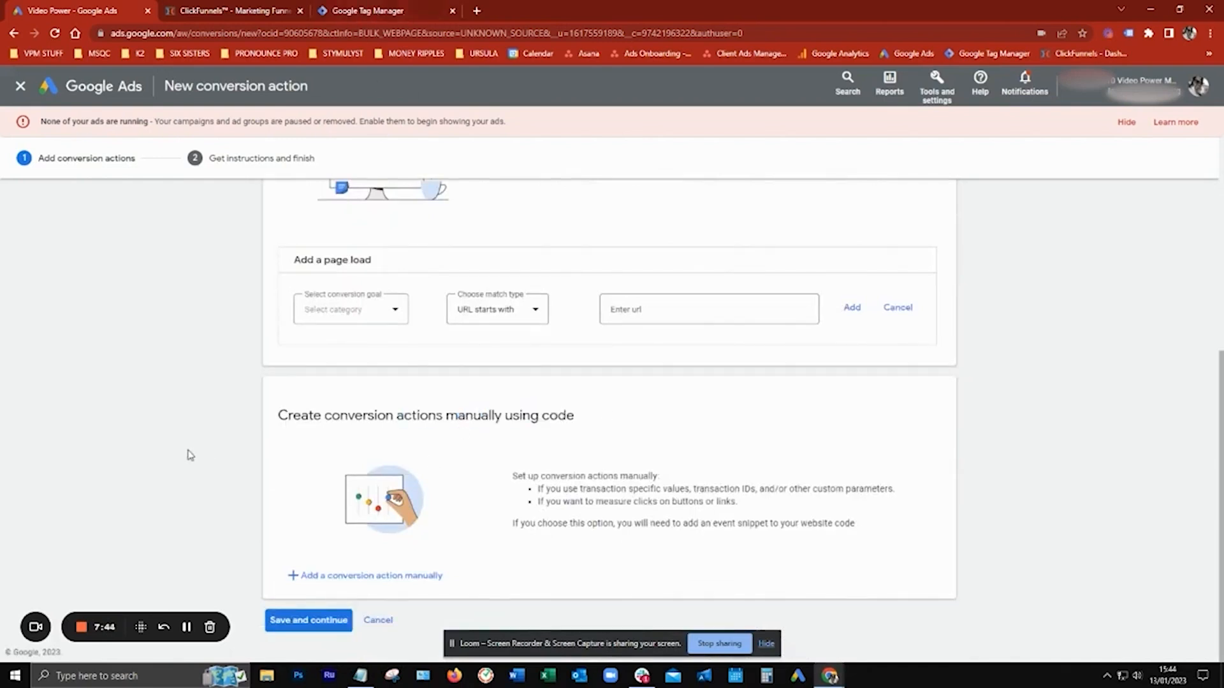
- Add a conversion action manually with the goal category Submit lead form, check its optimization options, and collapse the goal section
left_click(394, 576)
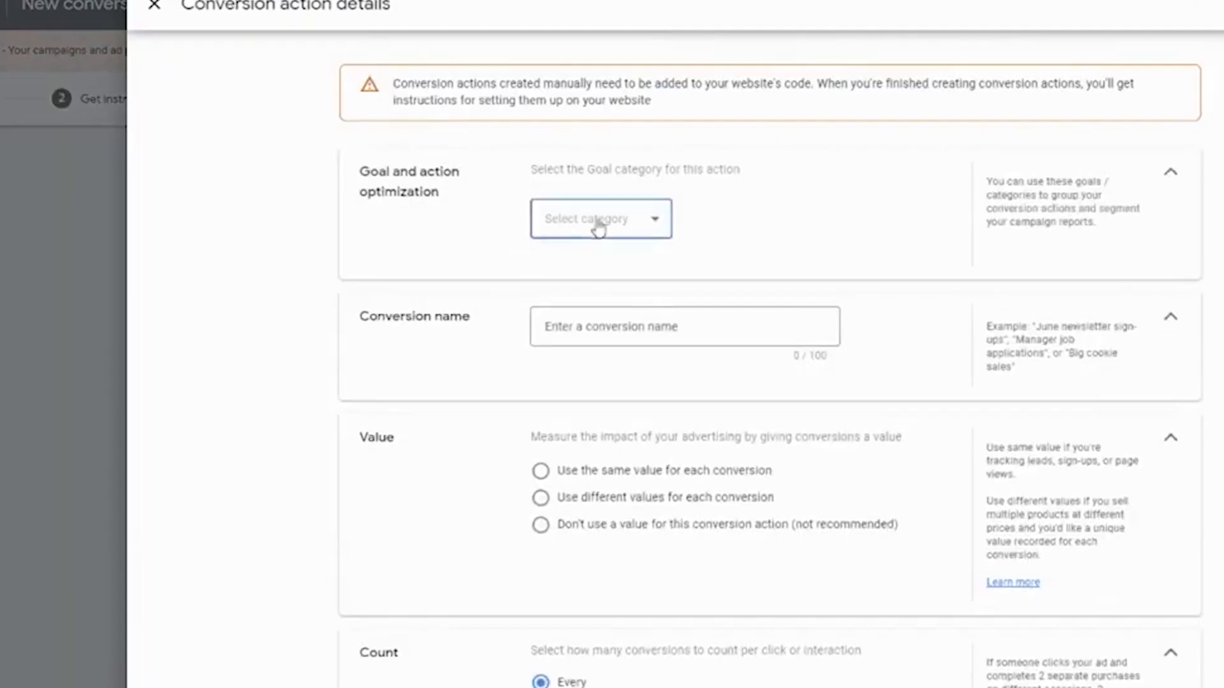
left_click(600, 252)
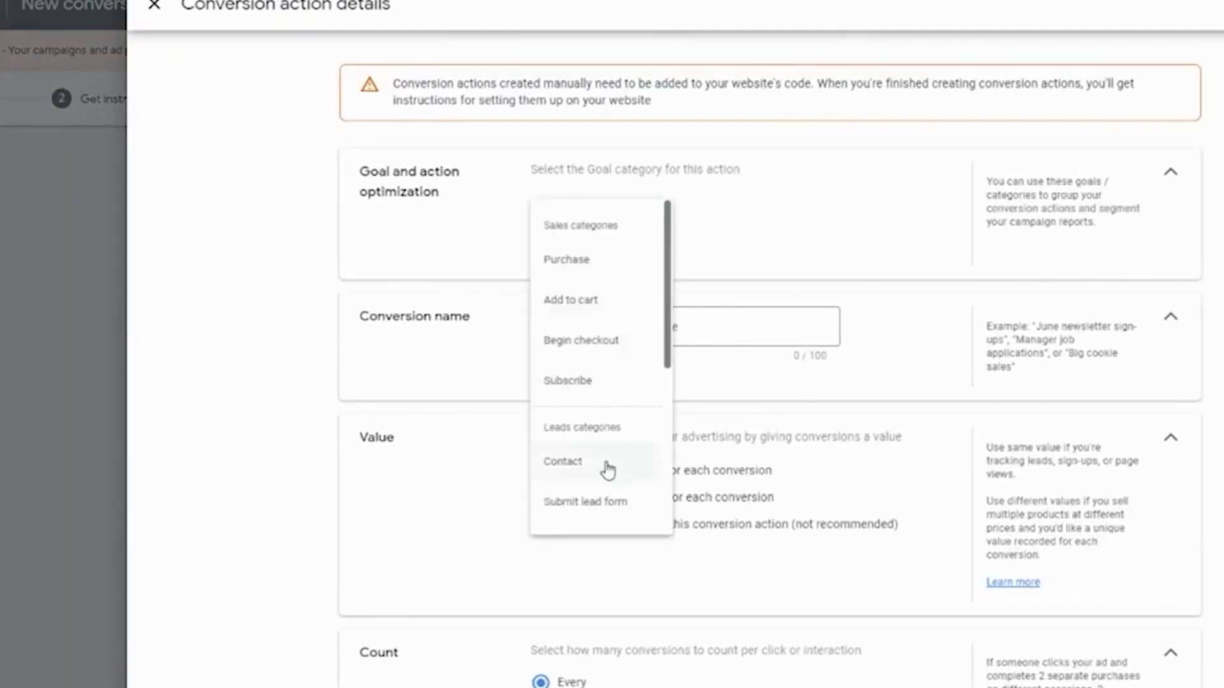
scroll(561, 503, "down", 3)
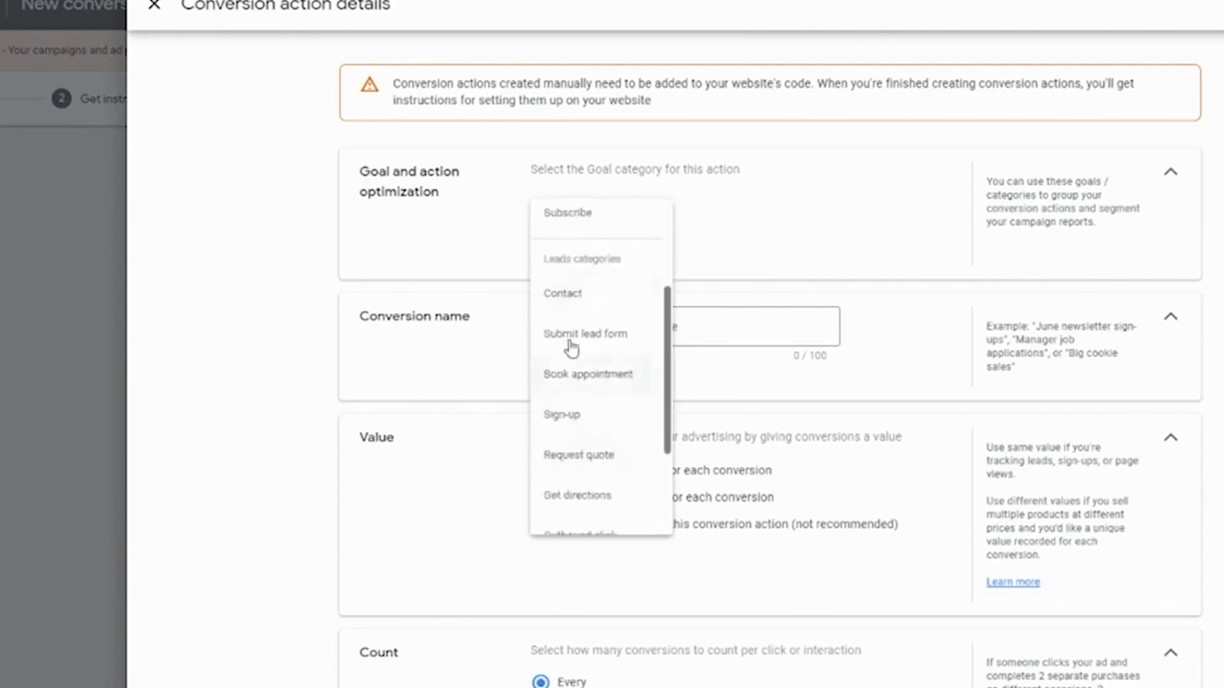
left_click(606, 334)
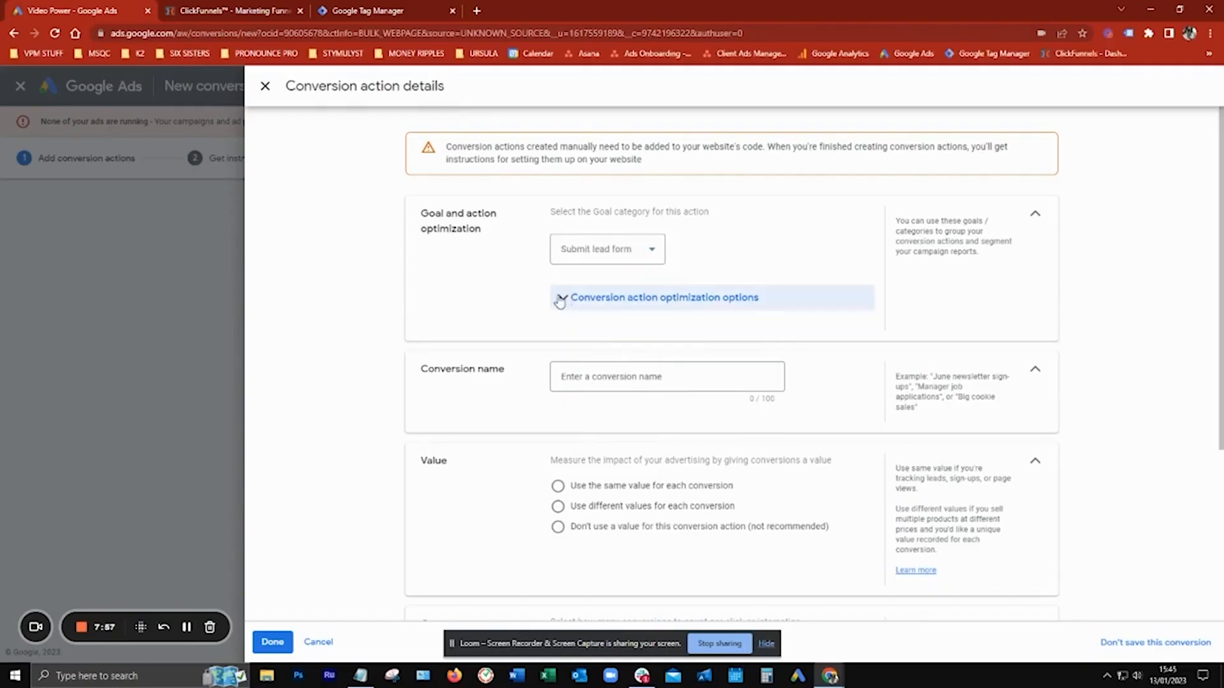
left_click(545, 282)
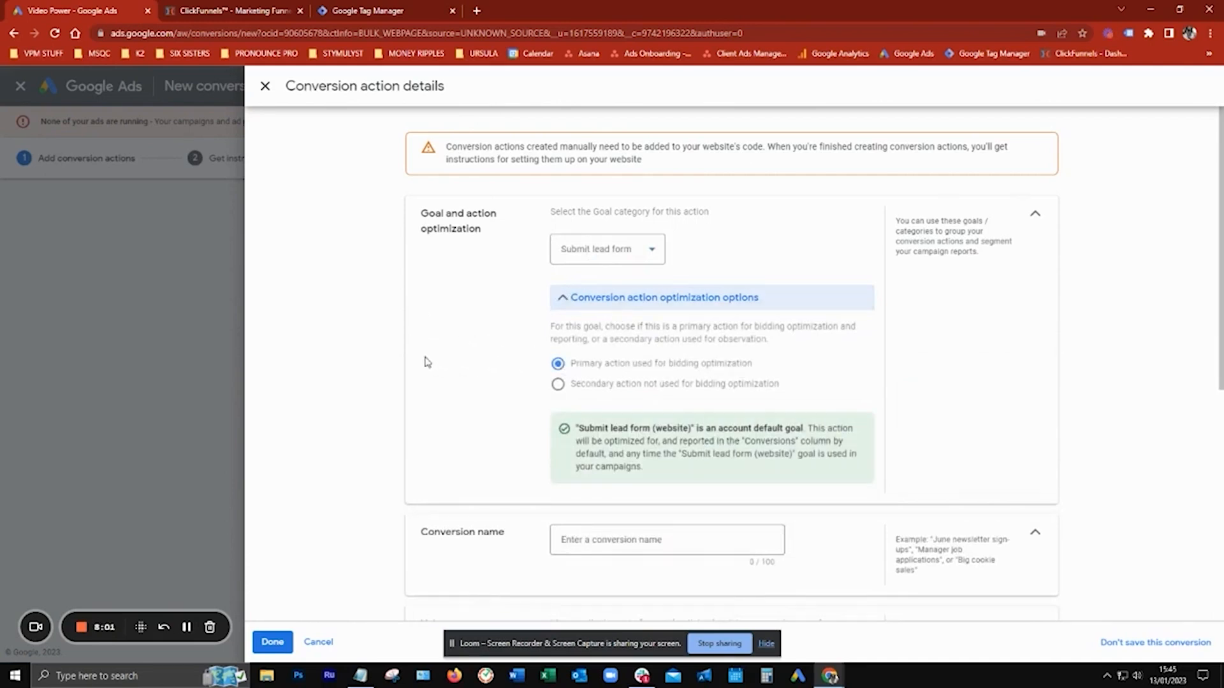
left_click(1035, 218)
- Name the conversion action "Lead Opt In"
left_click(608, 262)
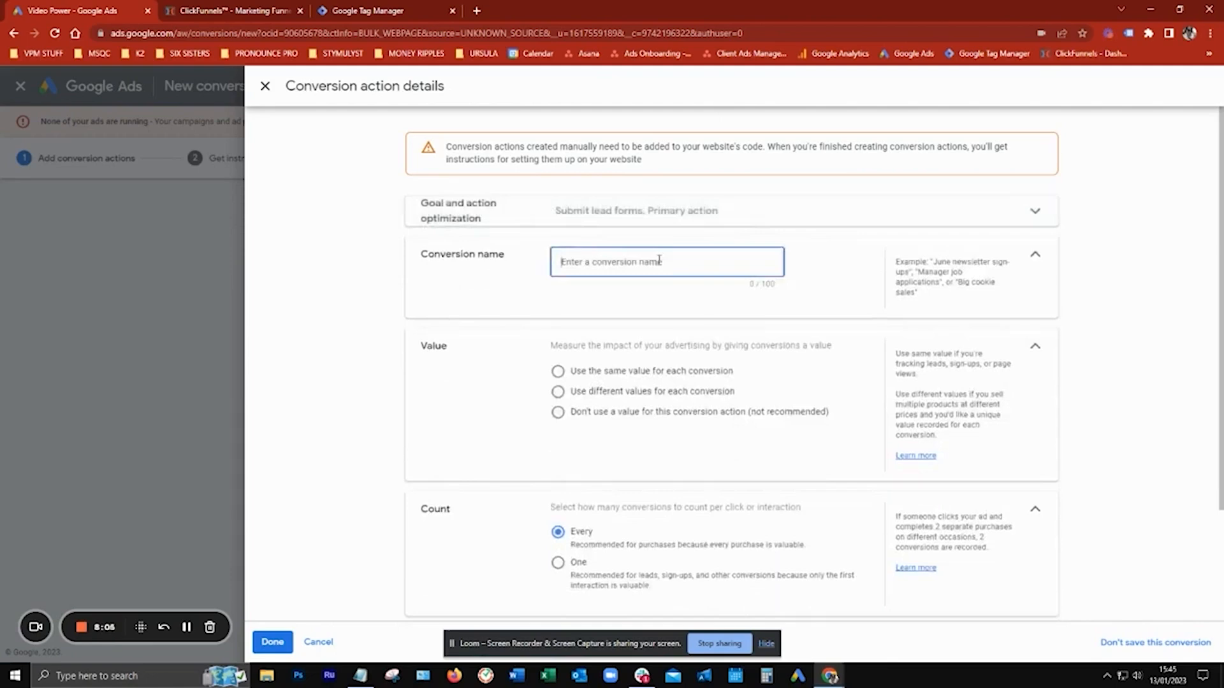
type("Lead Opt In")
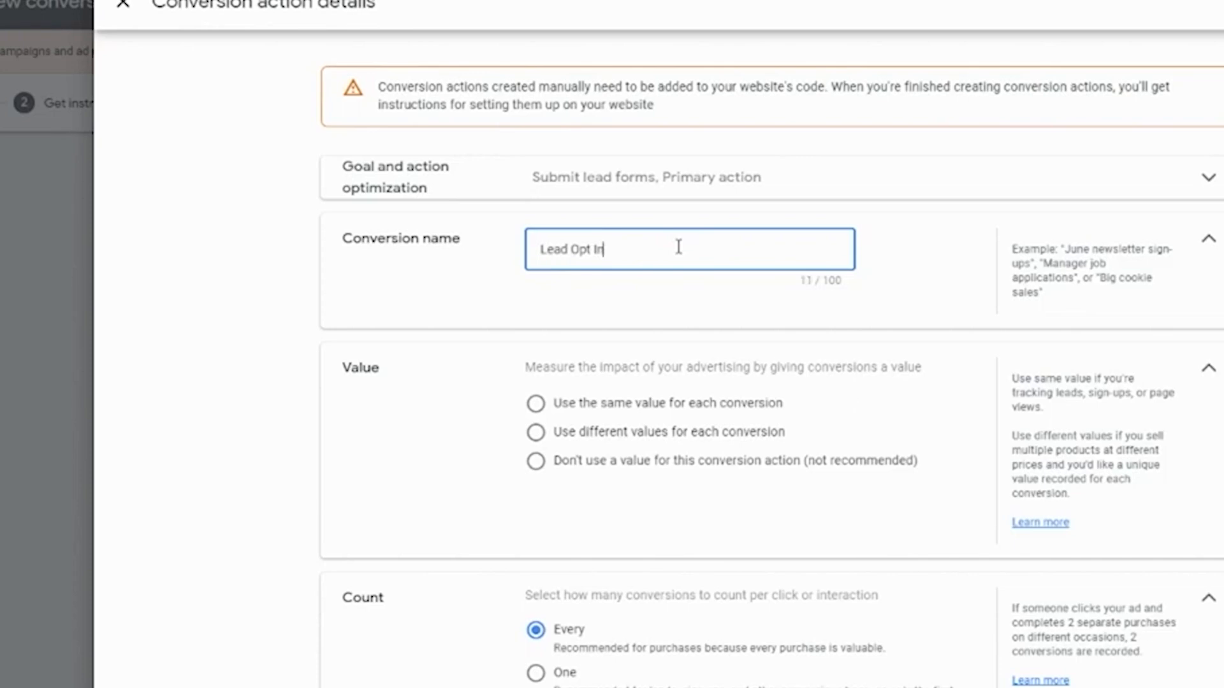
left_click(454, 436)
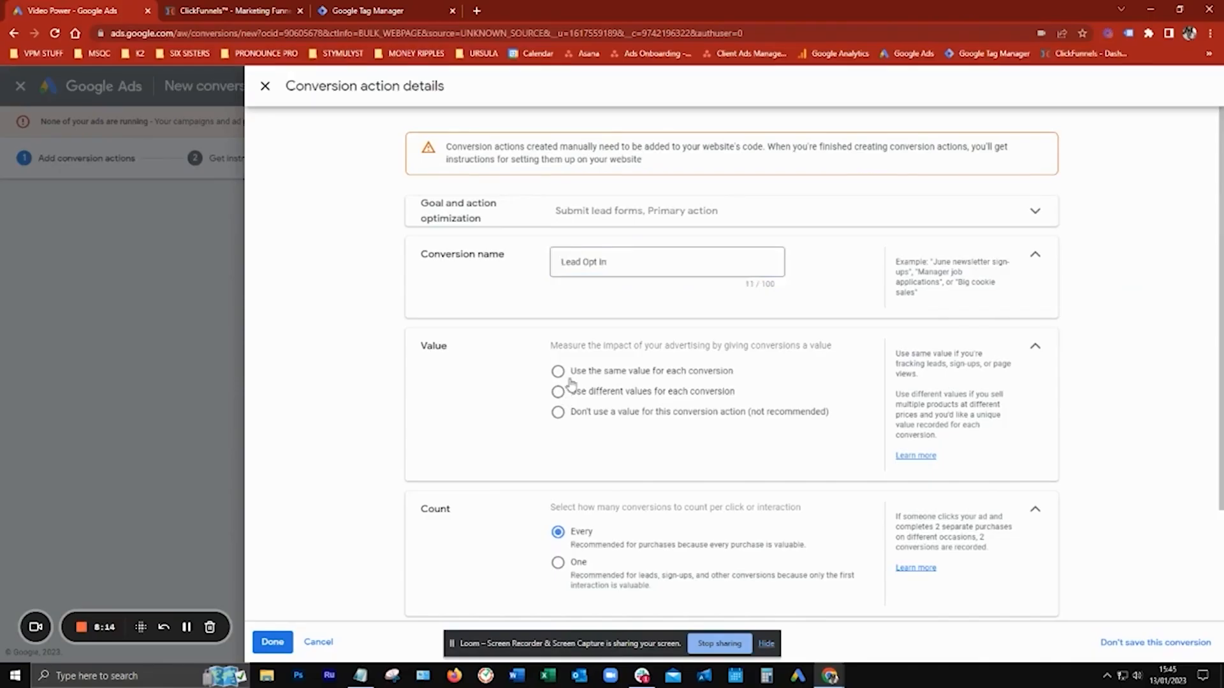
- Set the conversion action to use no value and to count one conversion per click or interaction
left_click(557, 372)
left_click(706, 429)
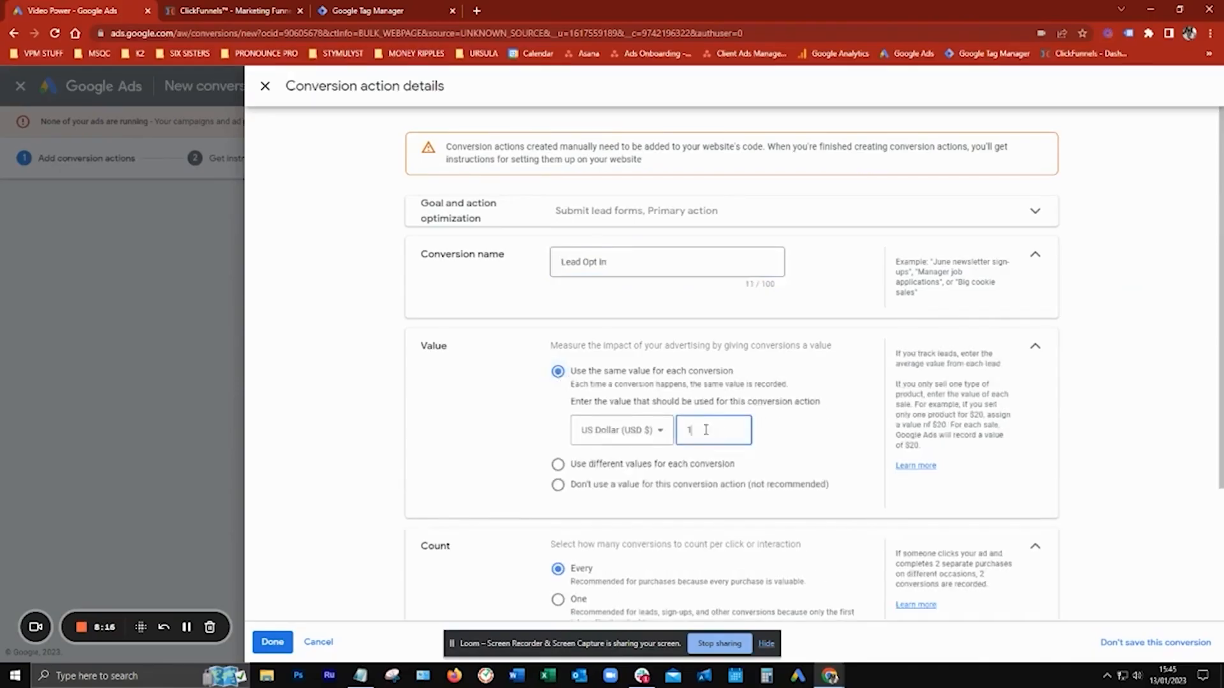
left_click(558, 469)
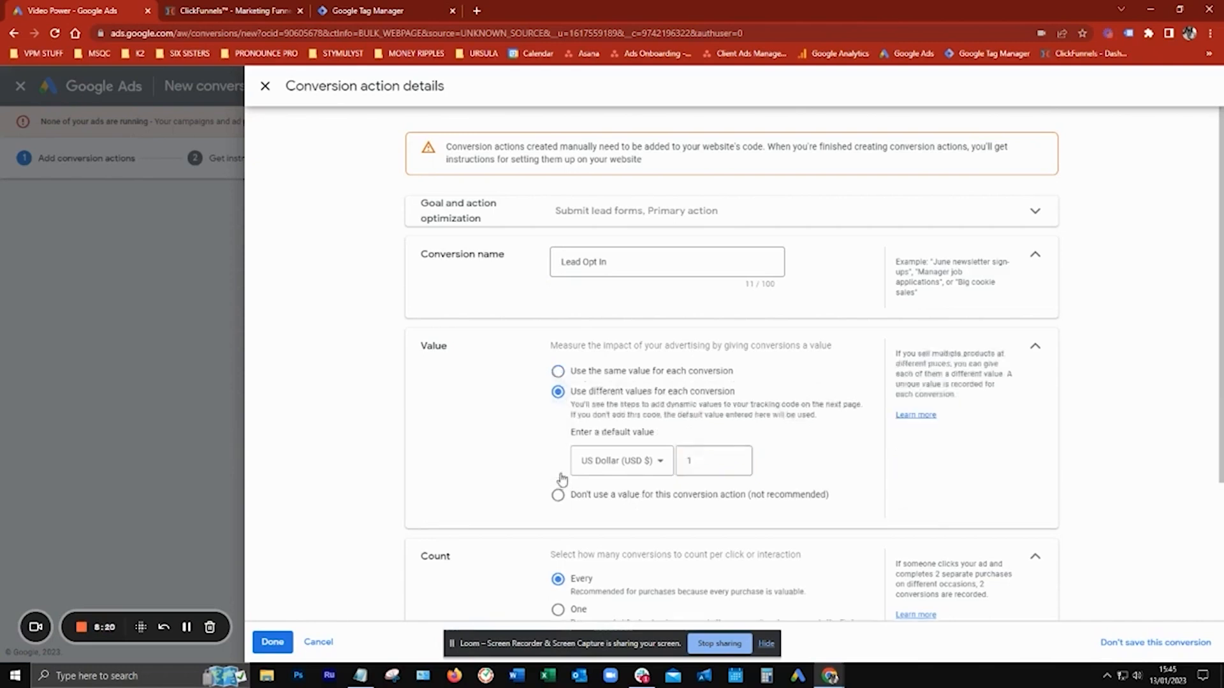
left_click(558, 492)
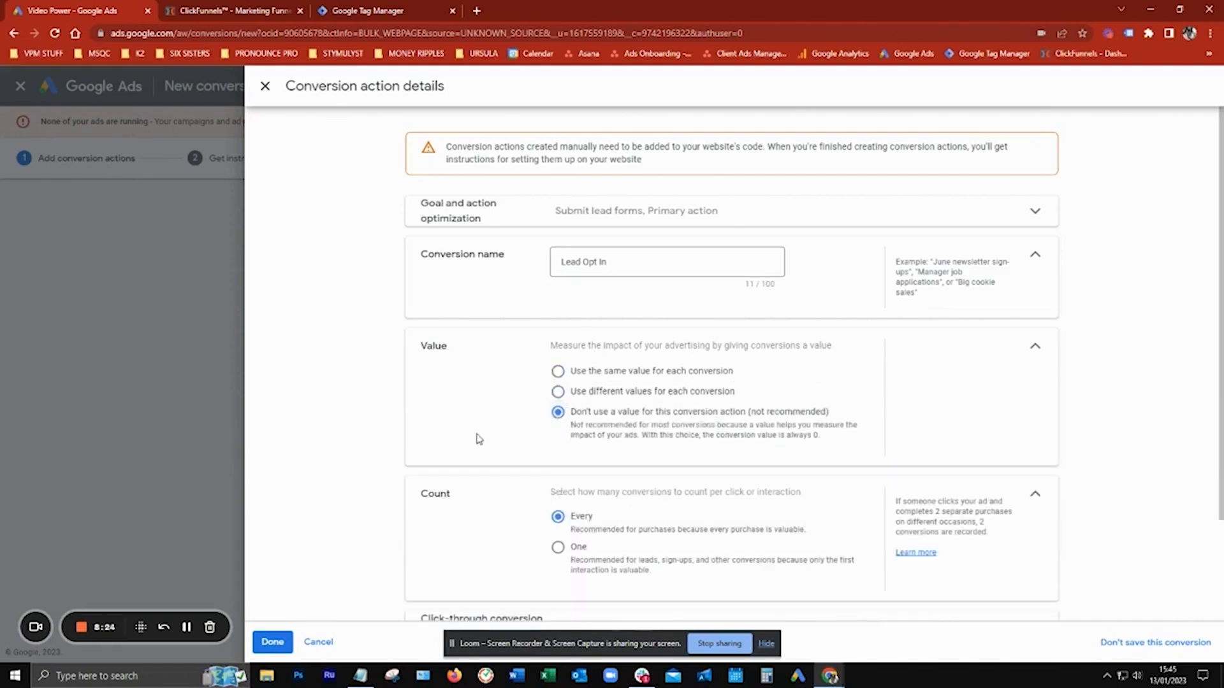
scroll(481, 434, "down", 1)
left_click(558, 483)
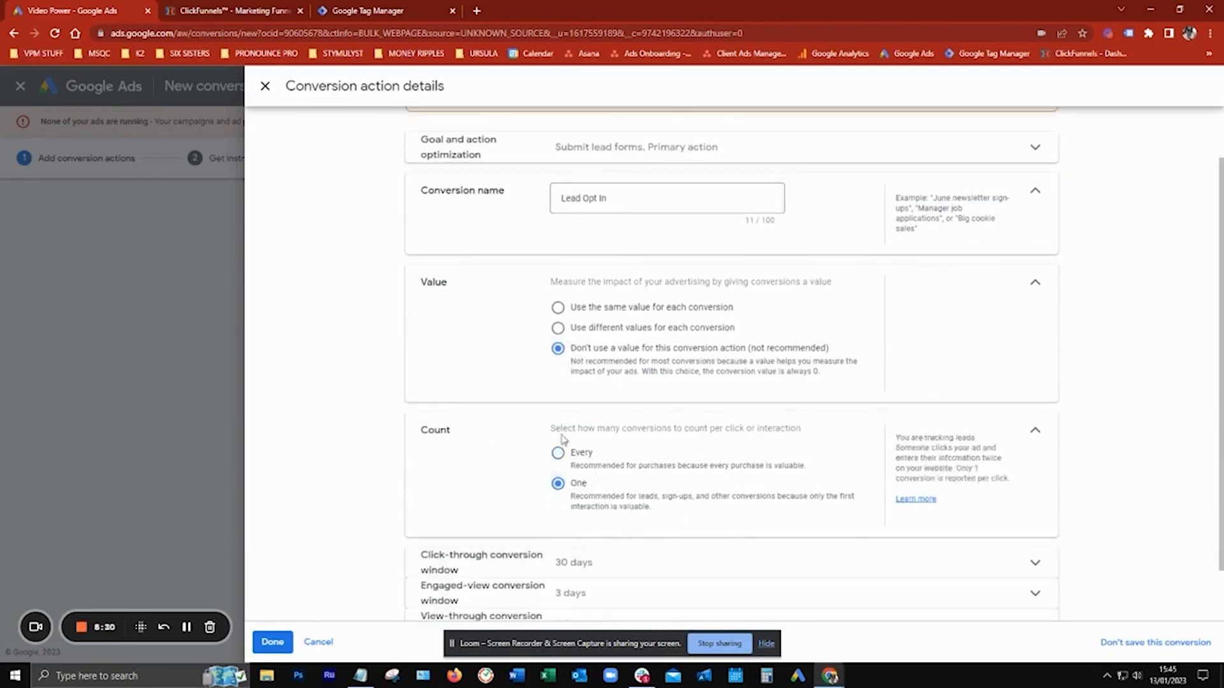
- Set the engaged-view conversion window to 1 day
scroll(253, 594, "down", 1)
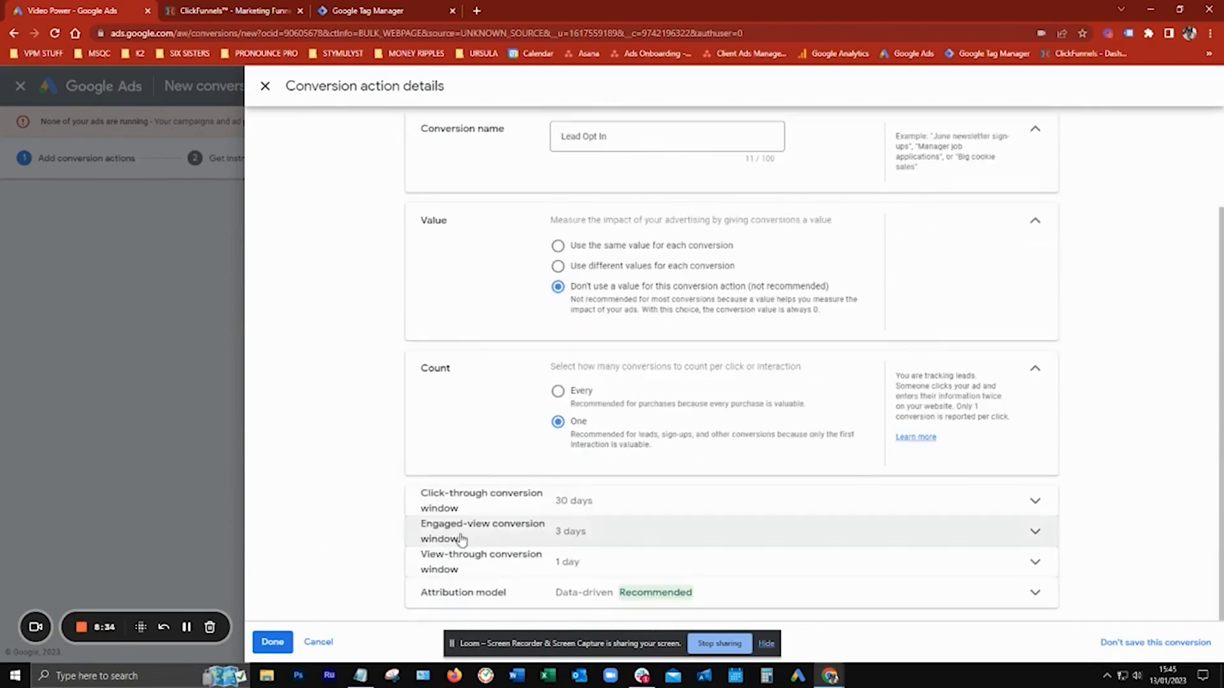
left_click(737, 529)
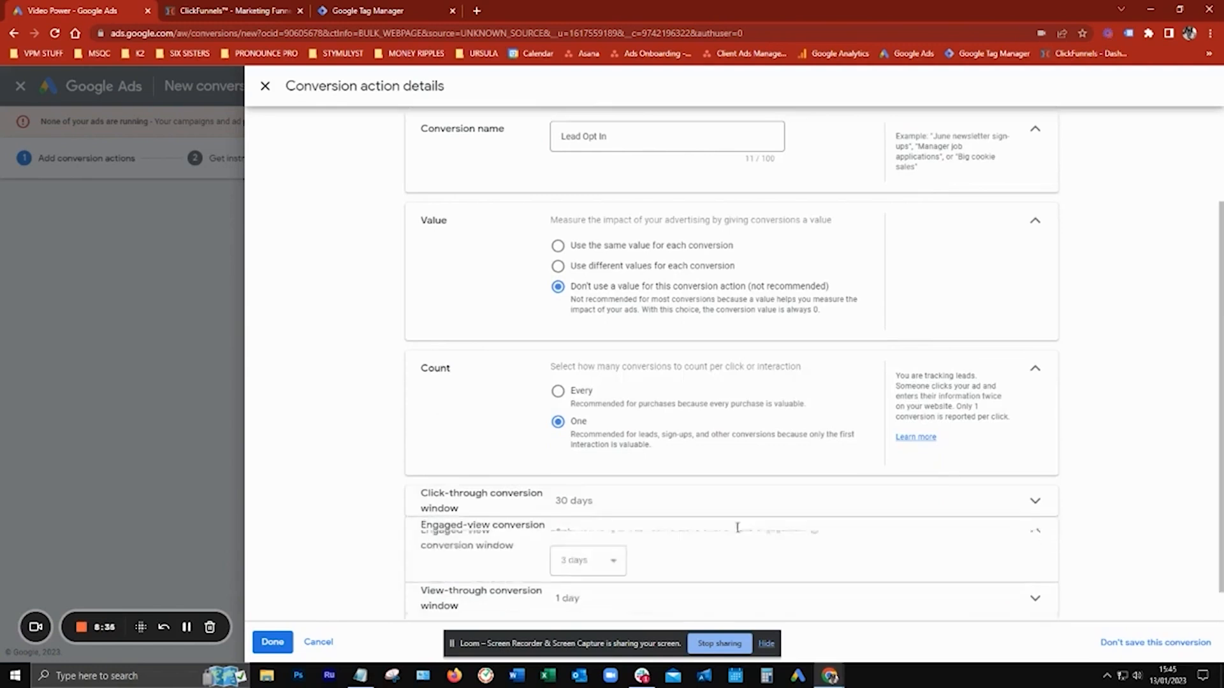
left_click(567, 576)
scroll(592, 560, "down", 2)
left_click(575, 568)
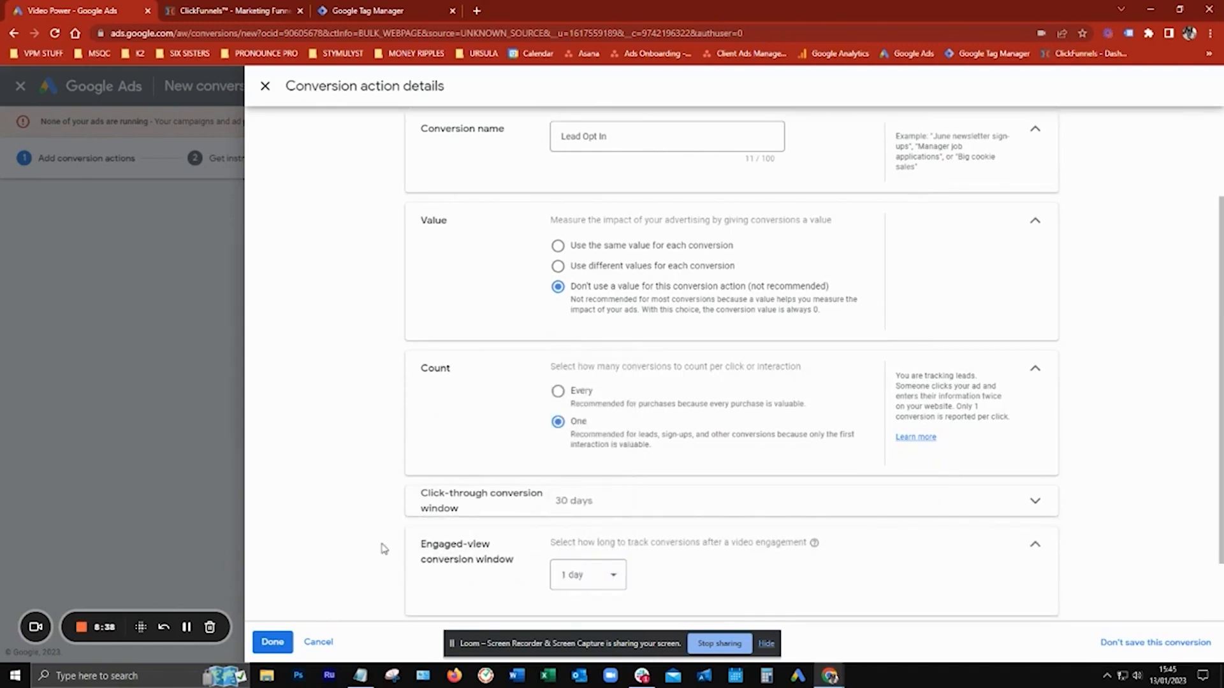
- Expand the click-through conversion window setting and choose 30 days
scroll(349, 546, "down", 1)
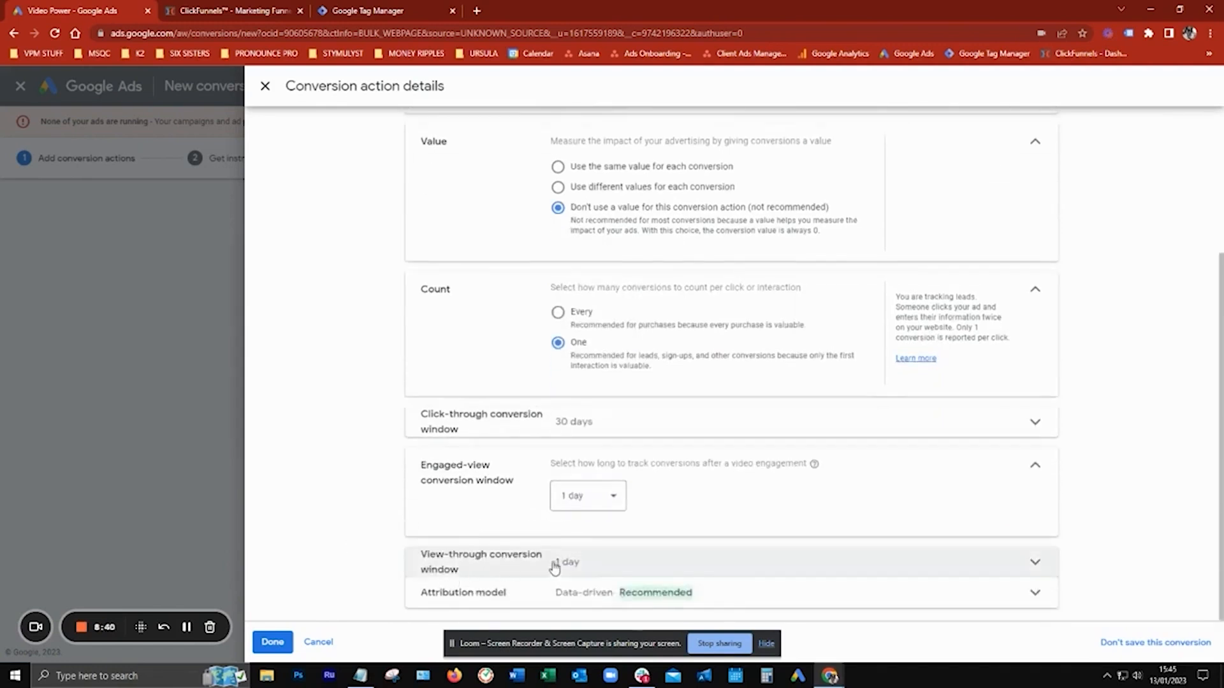
left_click(642, 427)
left_click(583, 470)
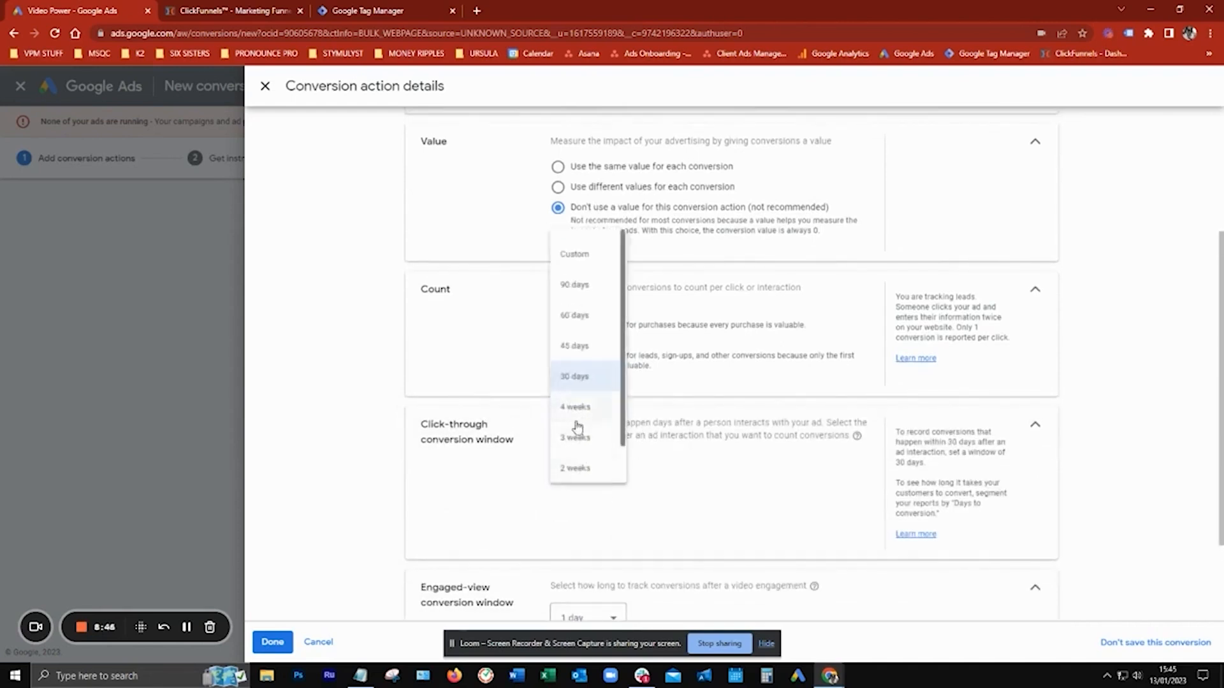
left_click(577, 380)
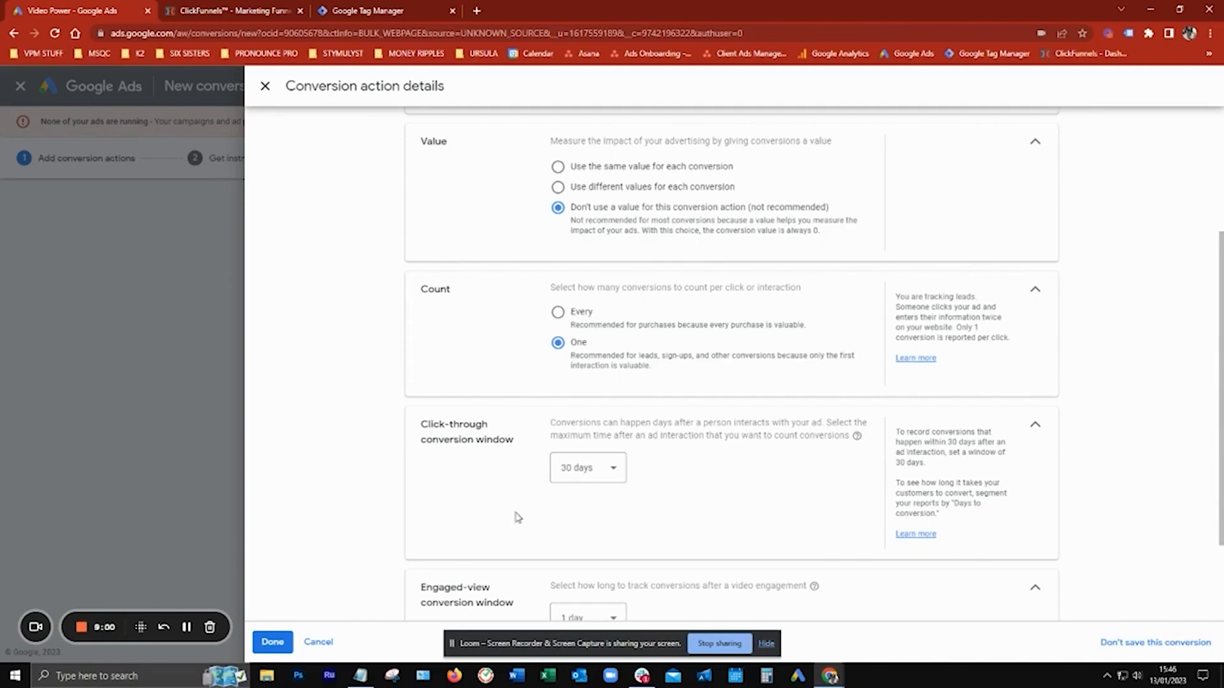
- Finish the conversion action details, then save the Lead Opt In action and continue to its setup instructions
scroll(307, 495, "down", 2)
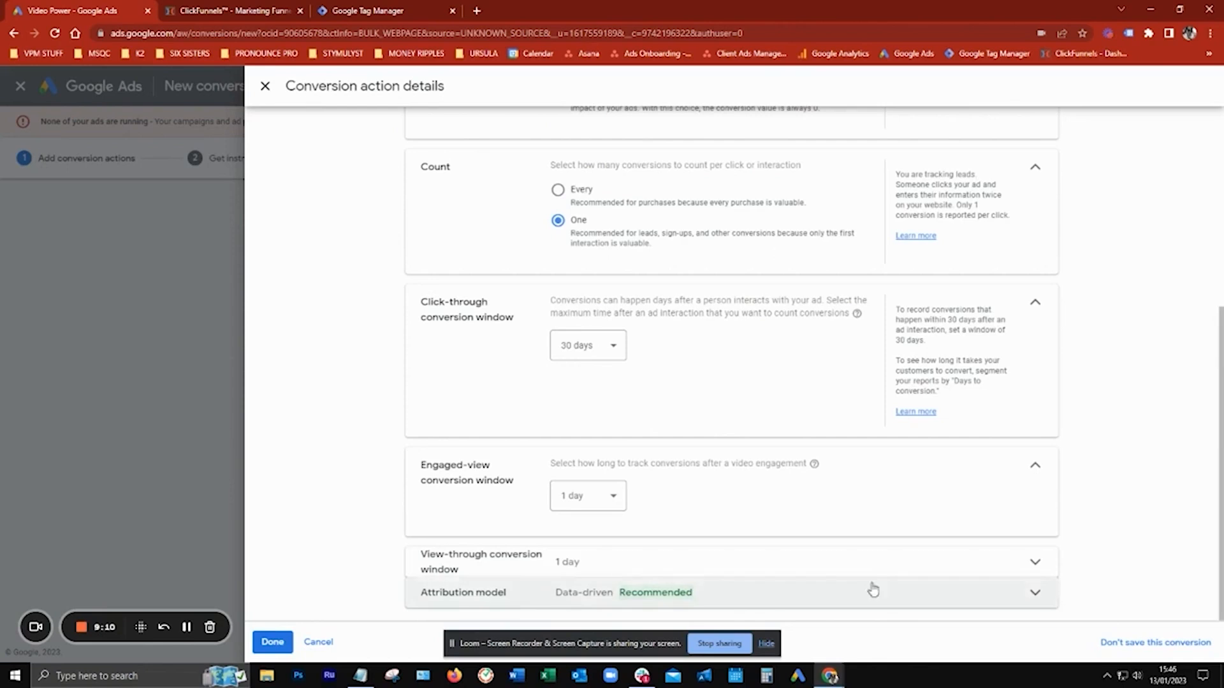
left_click(272, 643)
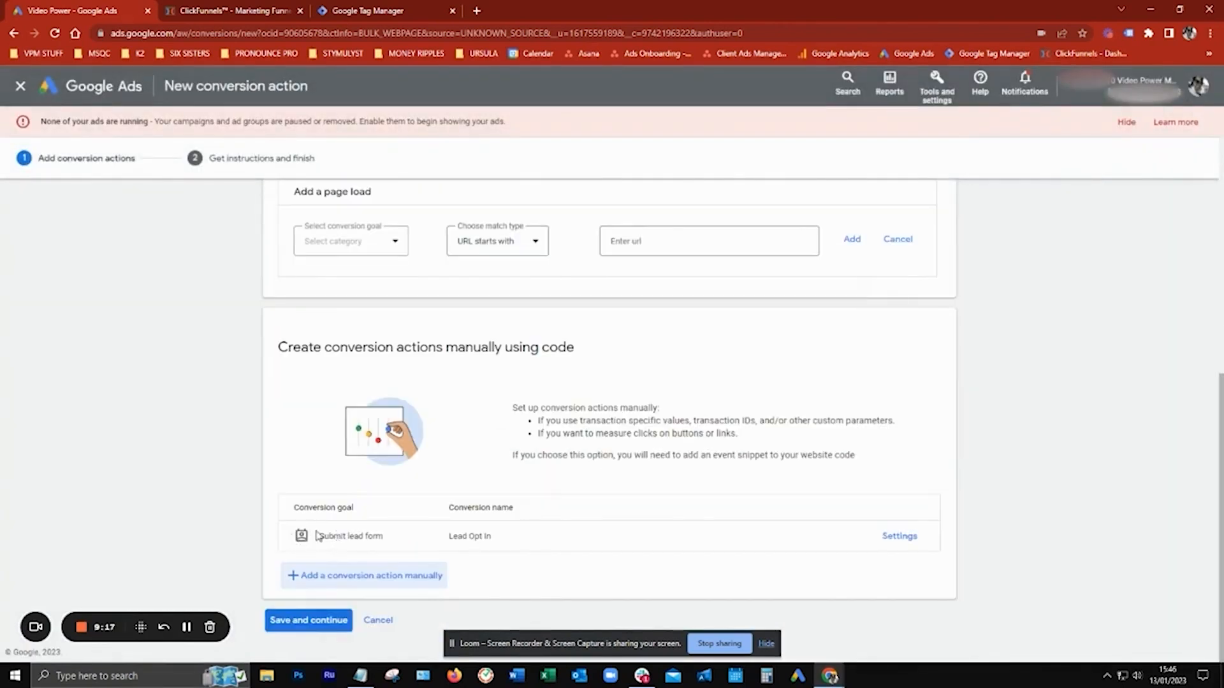
left_click_drag(329, 536, 378, 539)
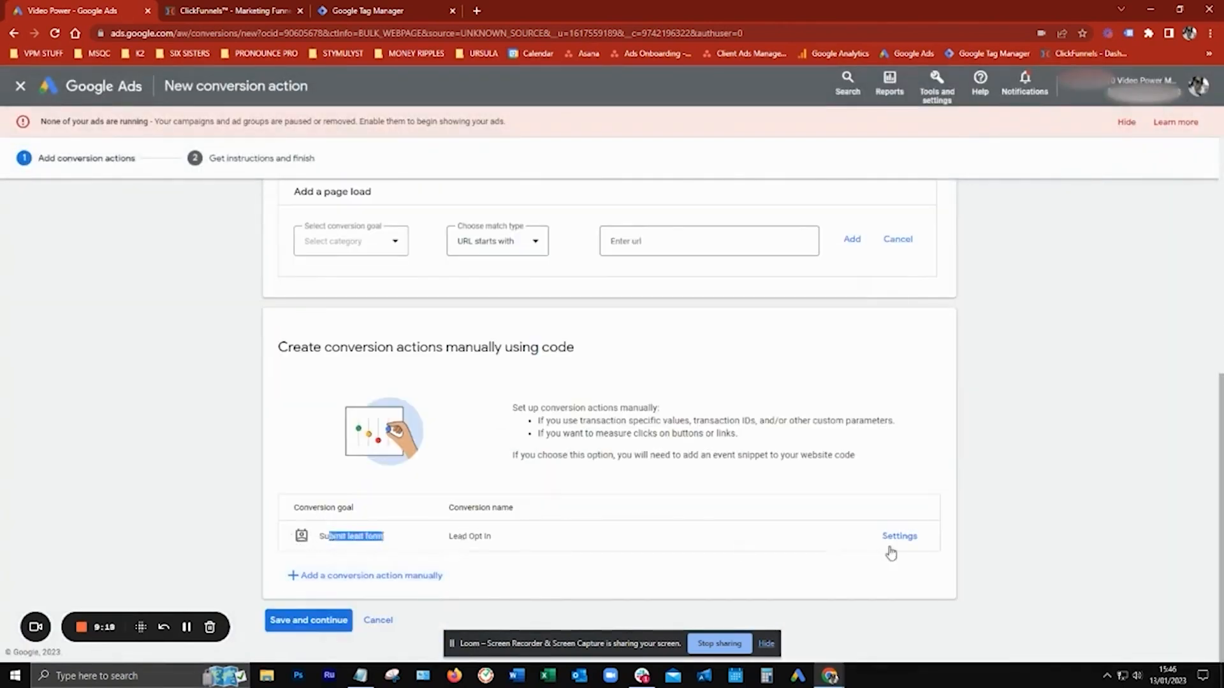
left_click(330, 622)
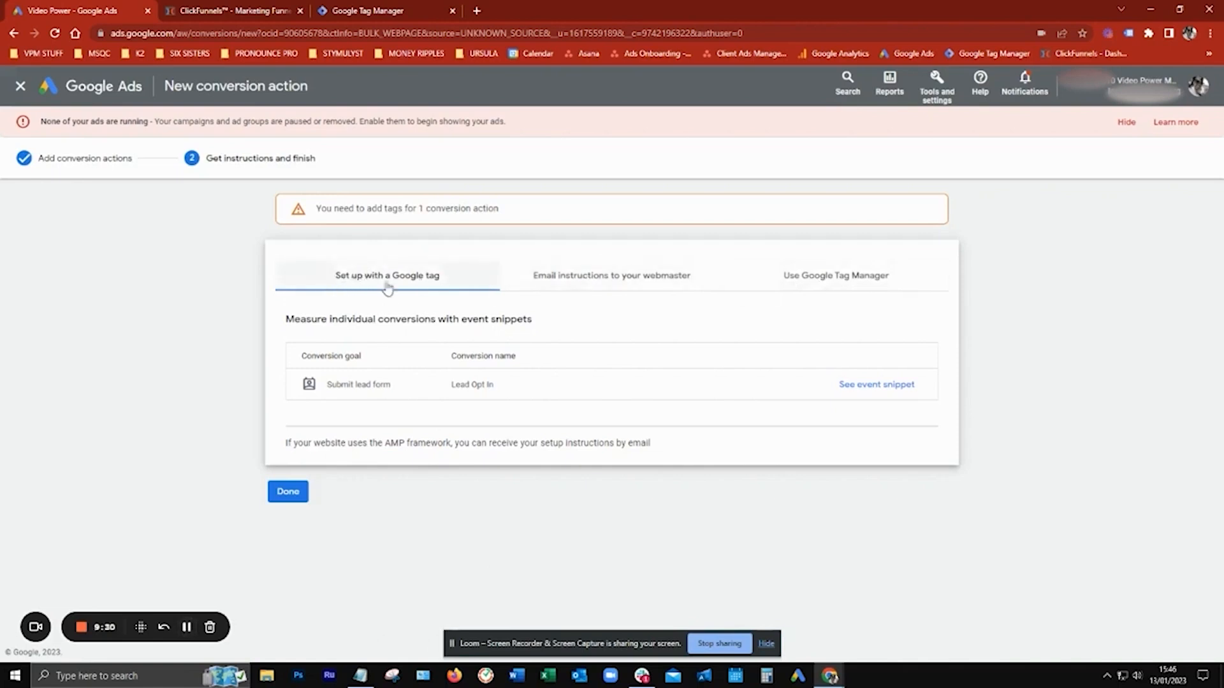
- Show the Google Tag Manager setup instructions and select the Lead Opt In conversion label
left_click(855, 275)
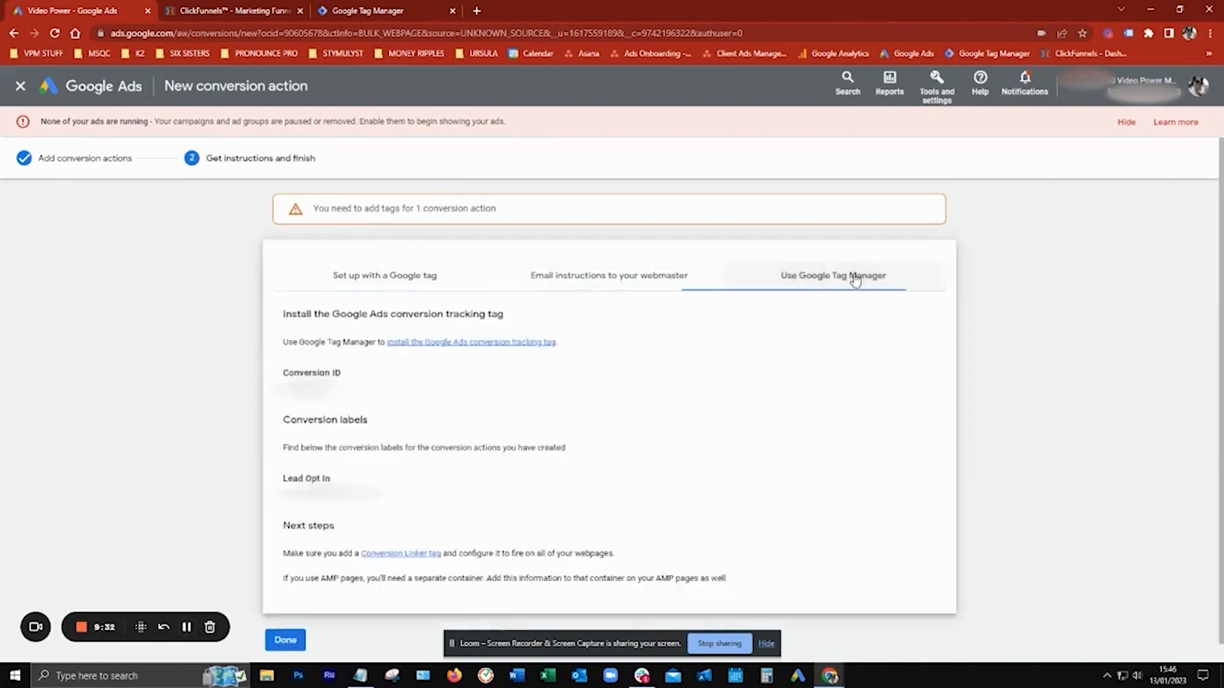
left_click_drag(283, 493, 389, 493)
left_click(340, 495)
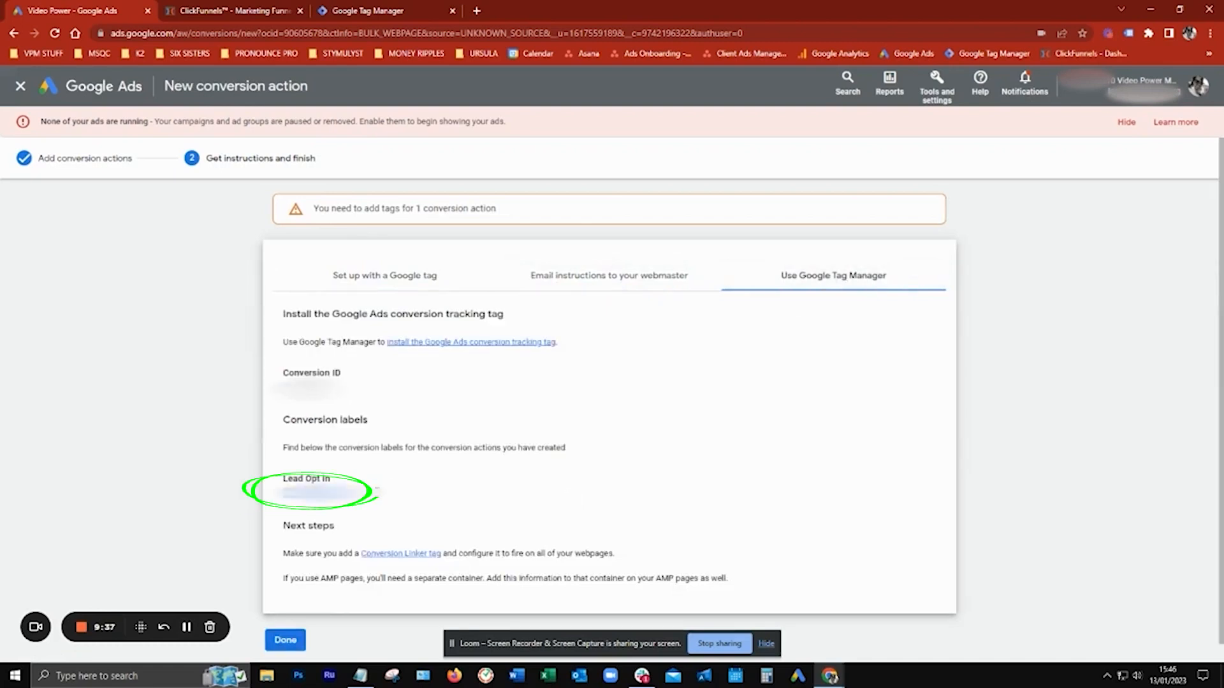
- Switch to Tag Manager, create a new tag in the videopower.com container, and name it "Lead Opt In"
left_click(359, 13)
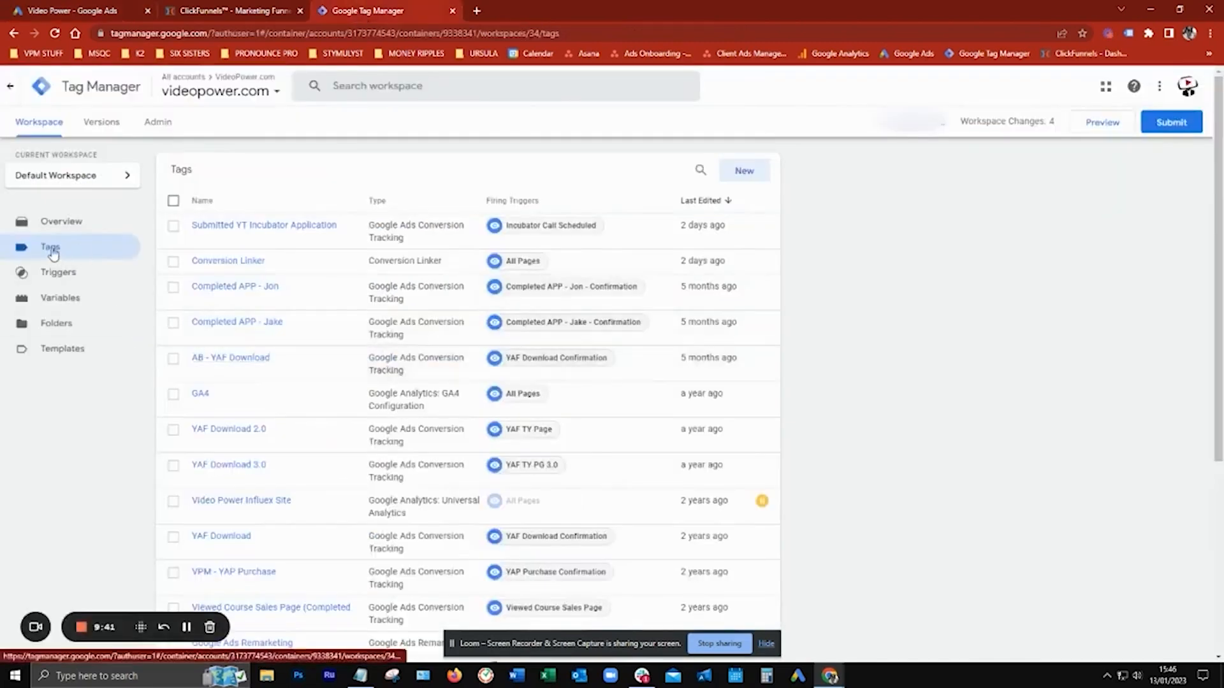
left_click(740, 172)
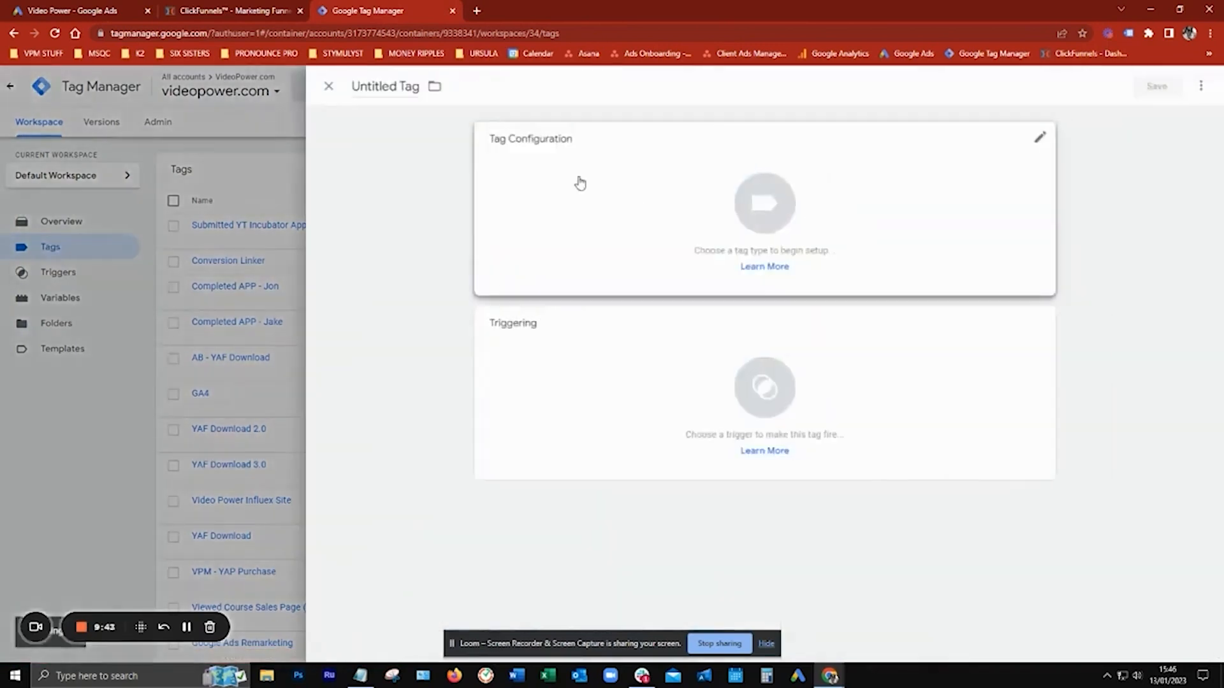
left_click(407, 89)
type("Lead Opt-In")
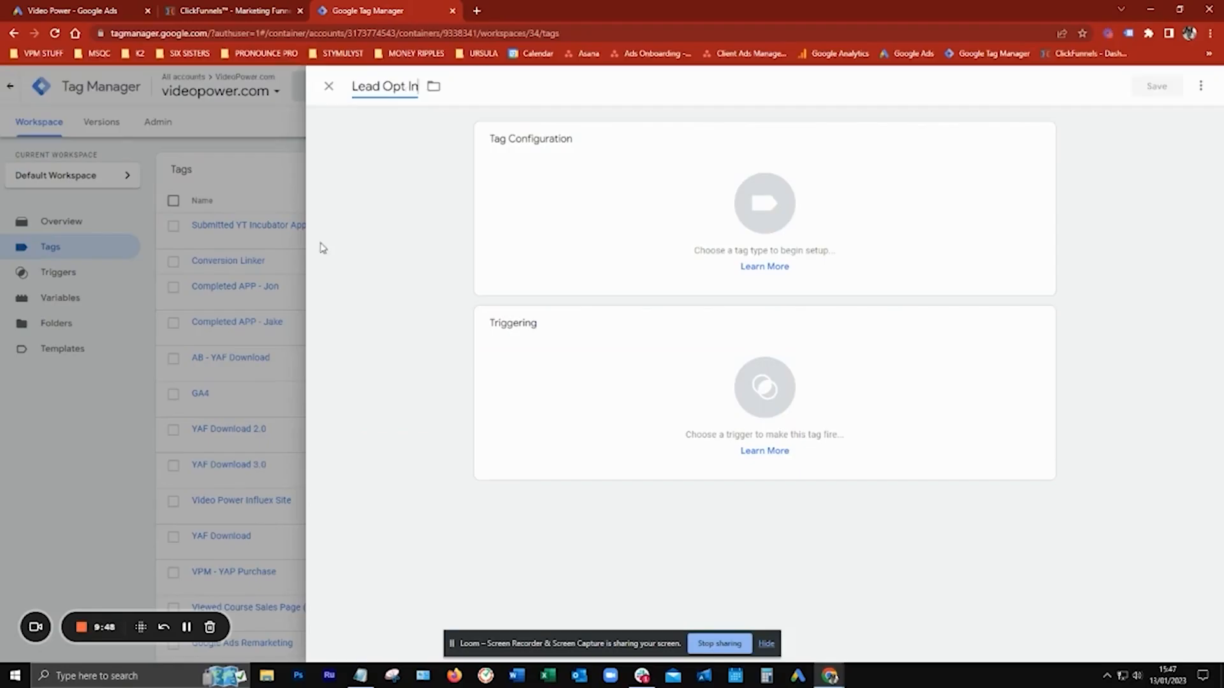
- Set the tag type of the Lead Opt In tag to Google Ads Conversion Tracking
left_click(84, 14)
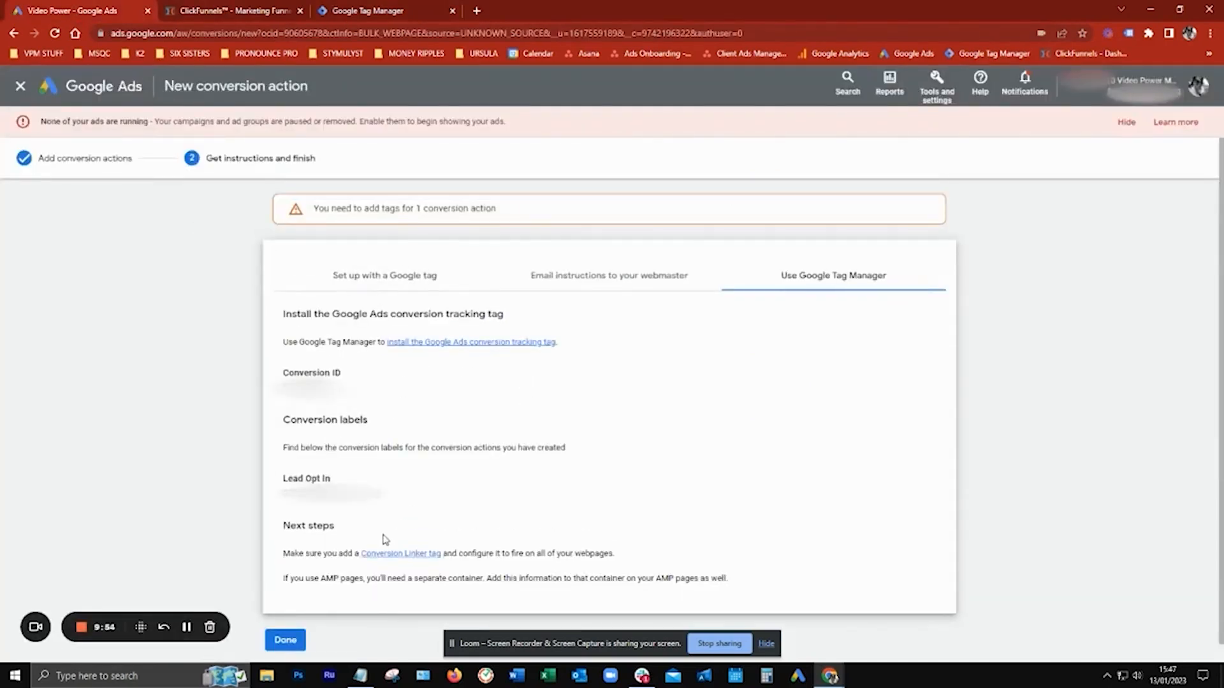
left_click(368, 14)
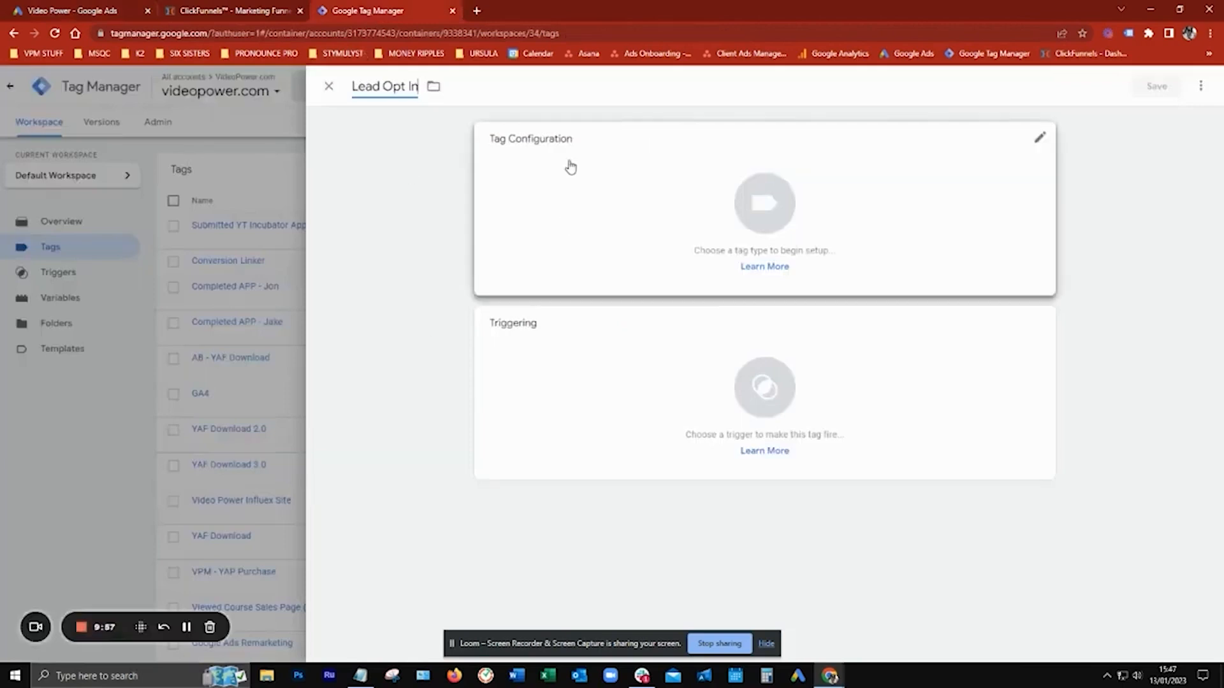
left_click(674, 175)
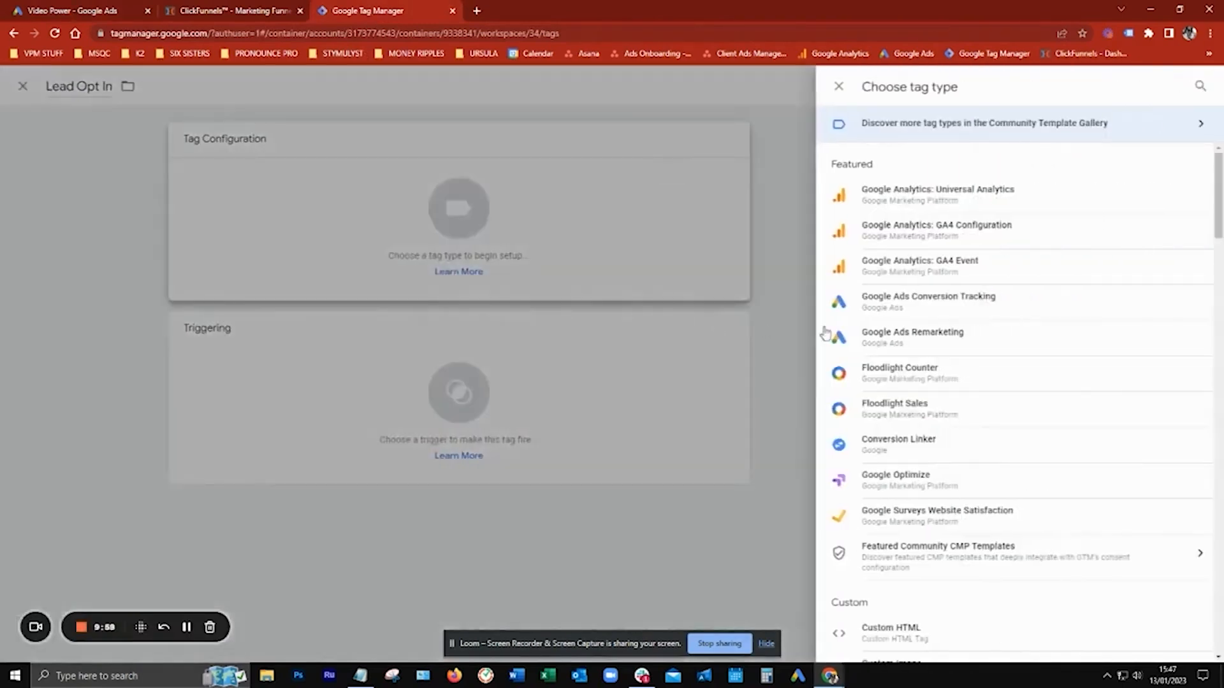
left_click(1010, 308)
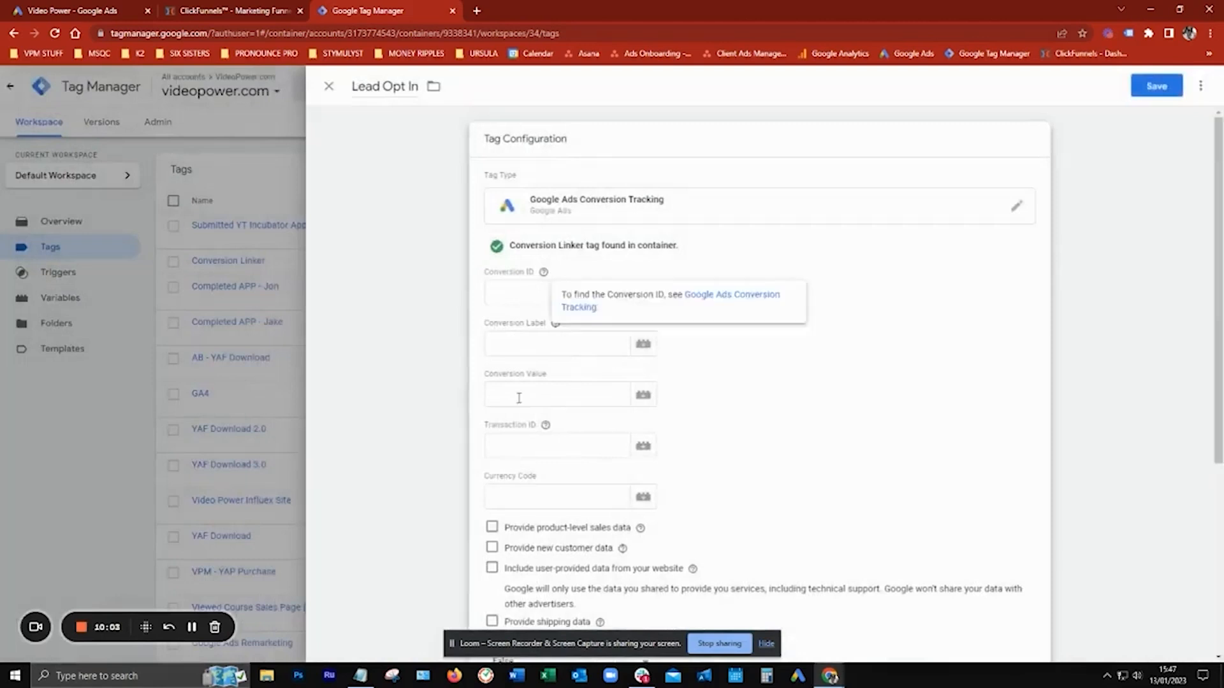
- Copy the conversion ID from the Google Ads setup instructions and paste it into the tag's Conversion ID
left_click(72, 14)
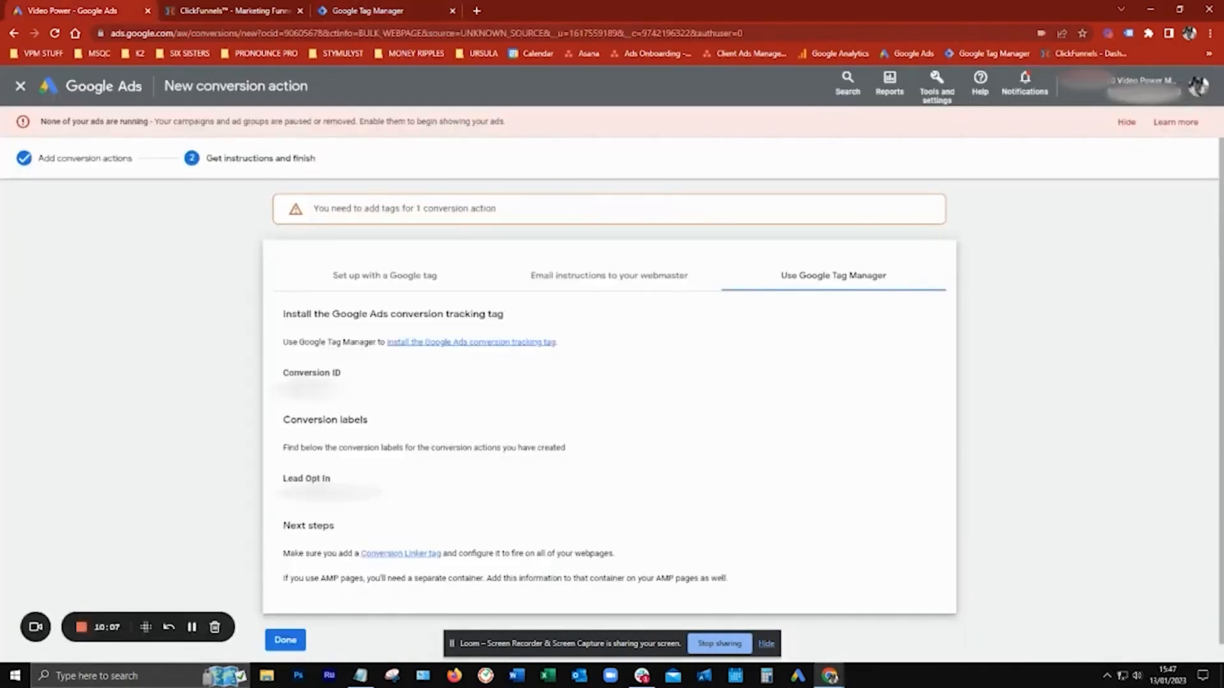
left_click(352, 7)
left_click(504, 293)
right_click(515, 300)
left_click(615, 384)
left_click(819, 454)
- Copy the Lead Opt In conversion label from Google Ads and paste it into the tag's Conversion Label
left_click(527, 346)
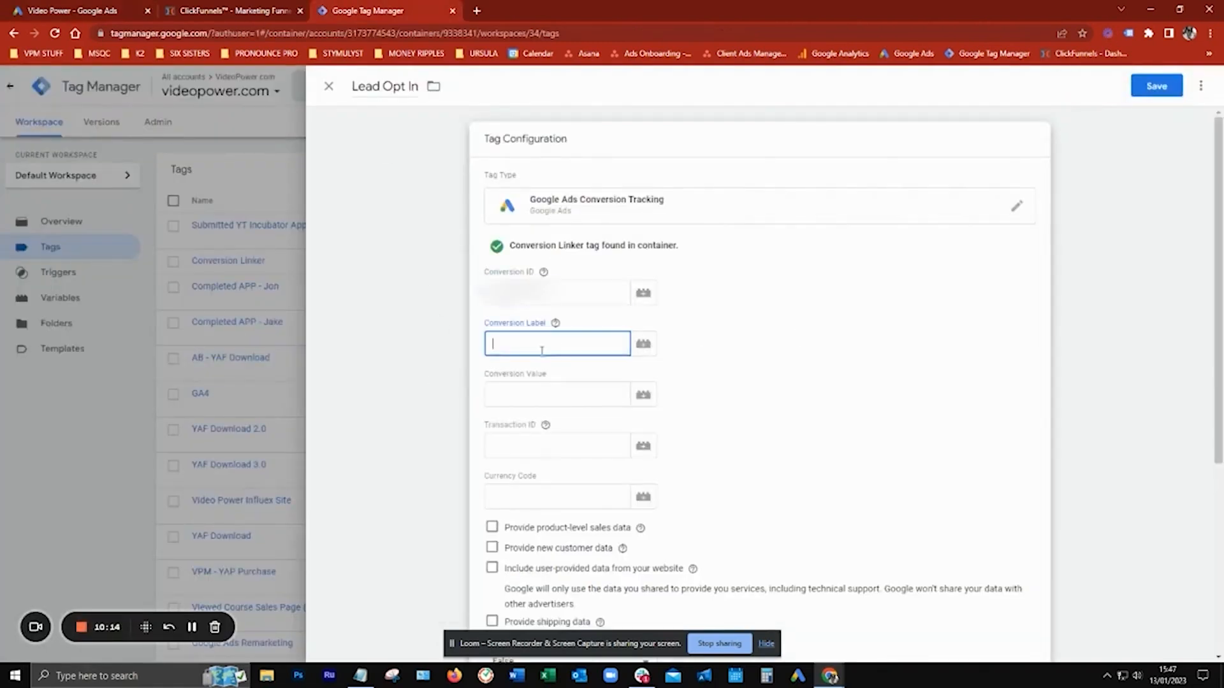
left_click(115, 14)
left_click_drag(283, 497, 252, 487)
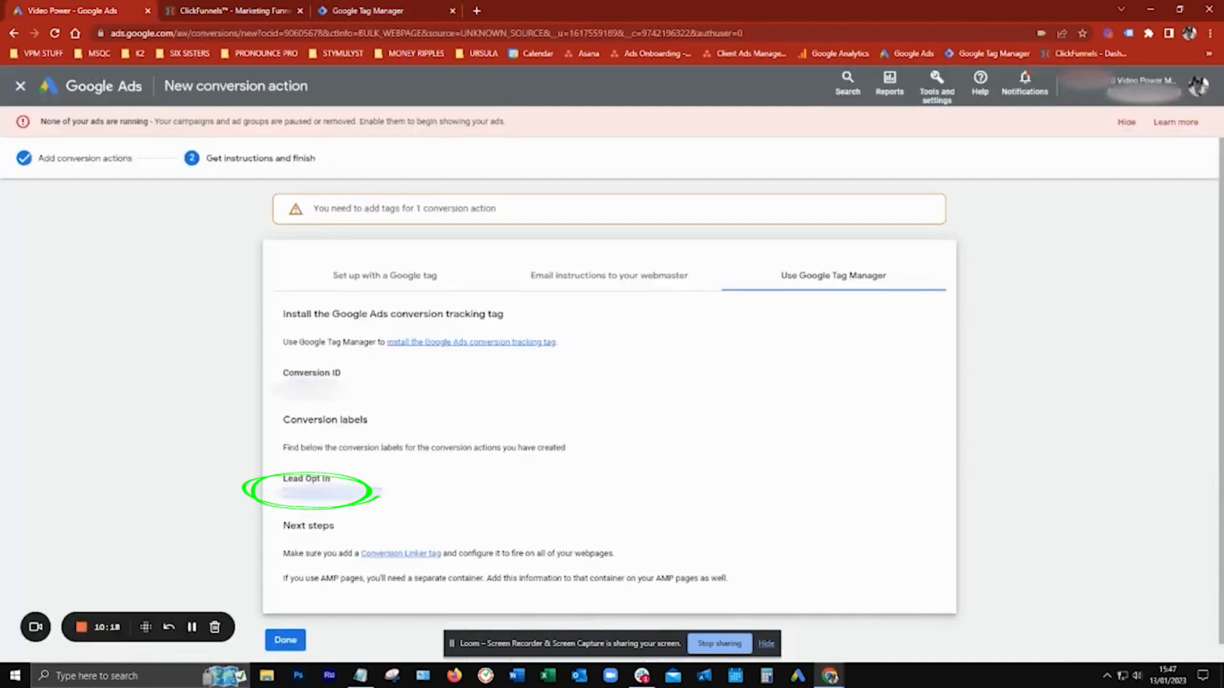
right_click(367, 493)
left_click(403, 499)
left_click(351, 17)
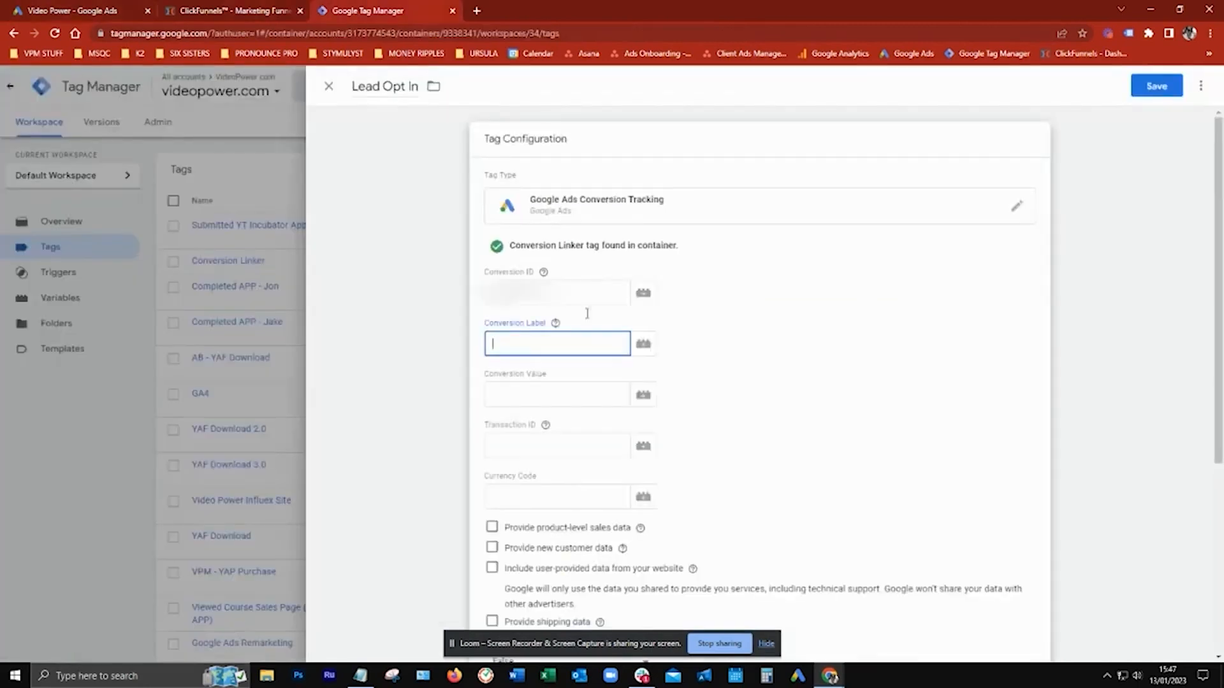
right_click(517, 345)
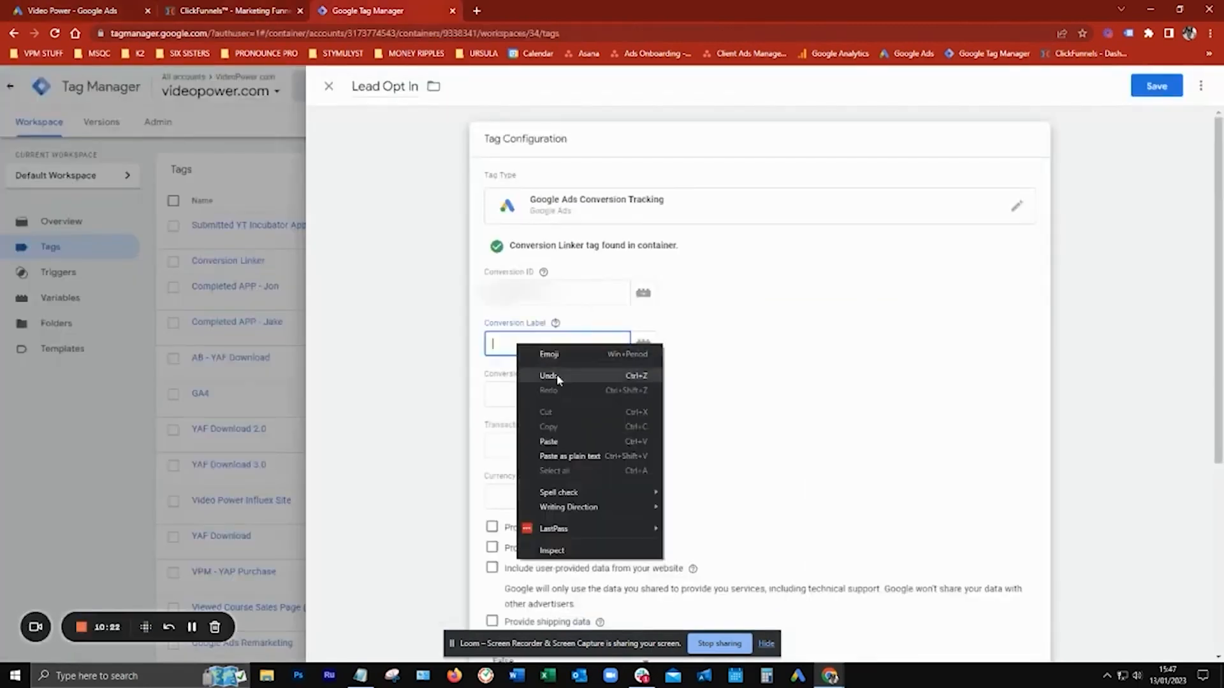
left_click(549, 441)
scroll(791, 383, "down", 2)
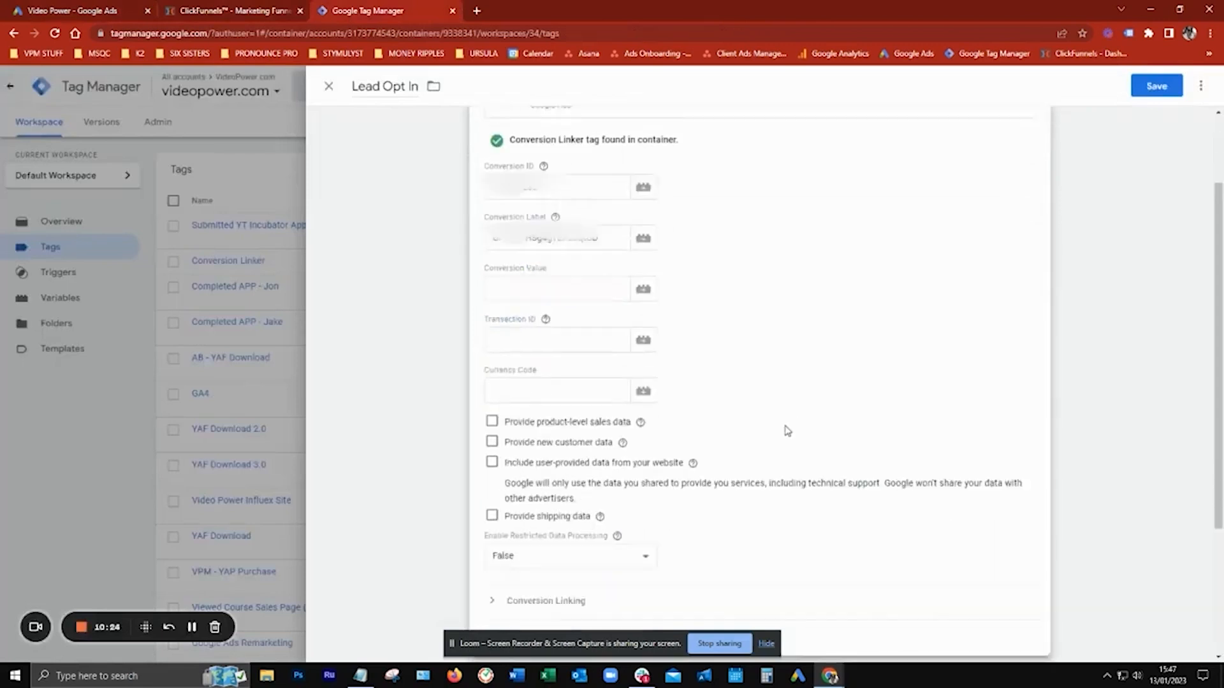
left_click(528, 268)
left_click(793, 272)
left_click(553, 265)
type("1")
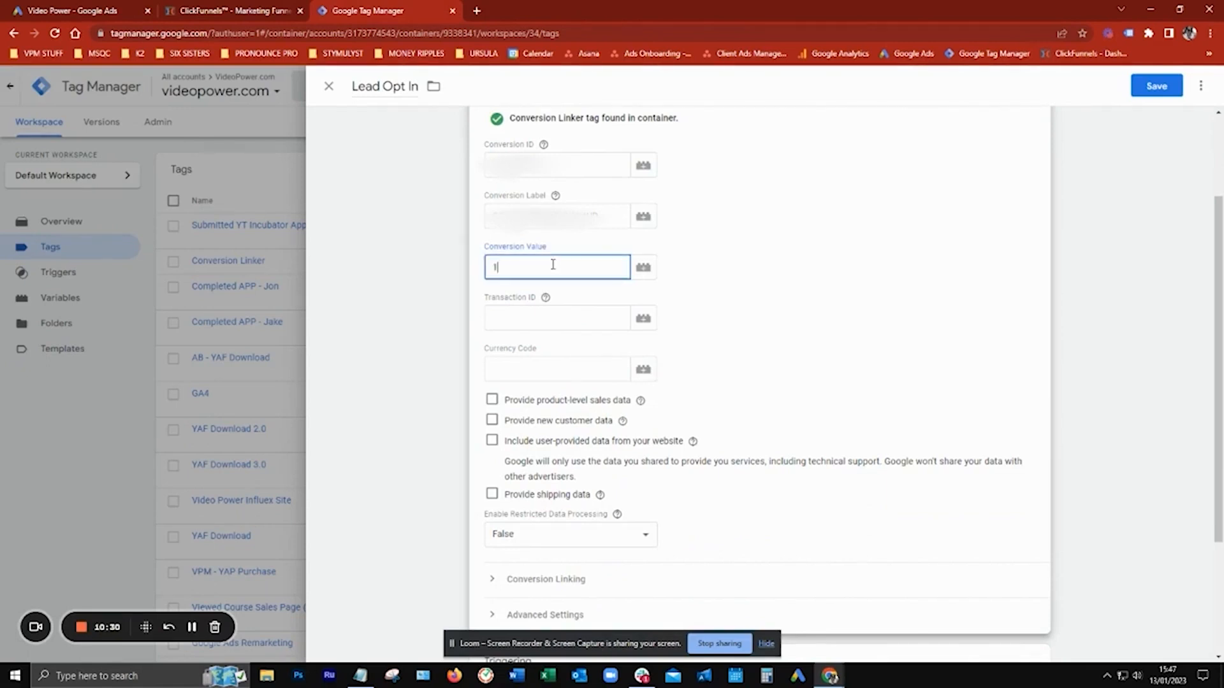
left_click(824, 282)
- Inspect the tag's Conversion Linking settings, then collapse them again
scroll(819, 297, "down", 3)
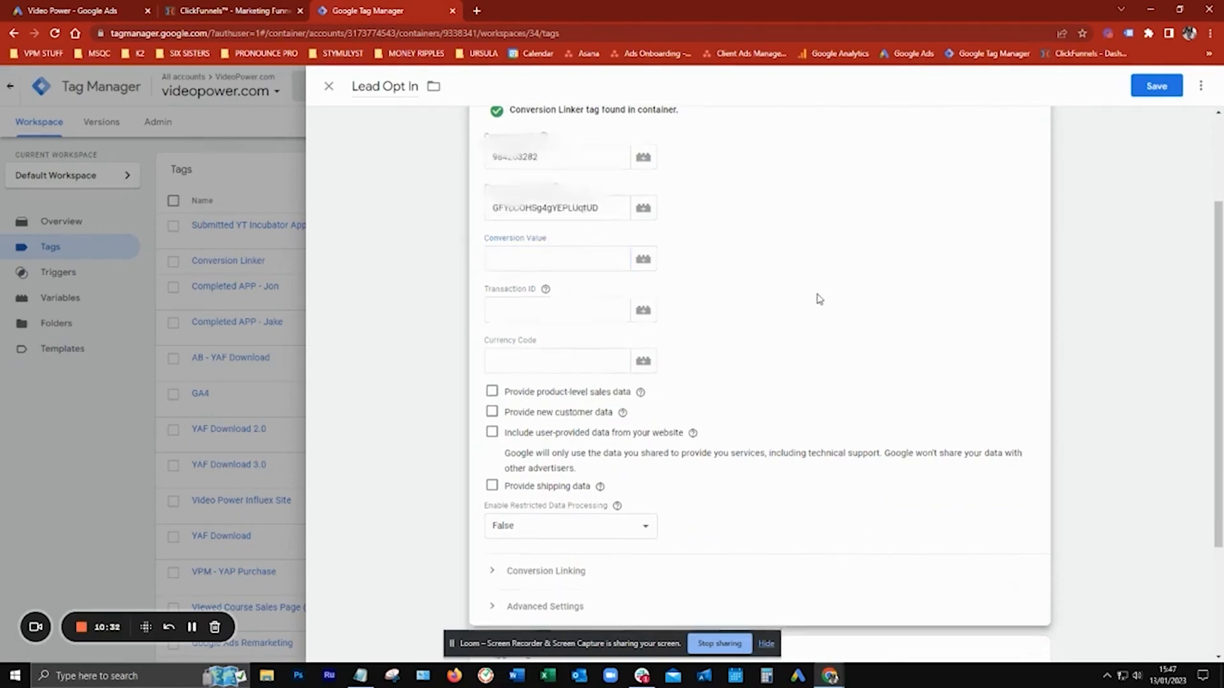
left_click(491, 403)
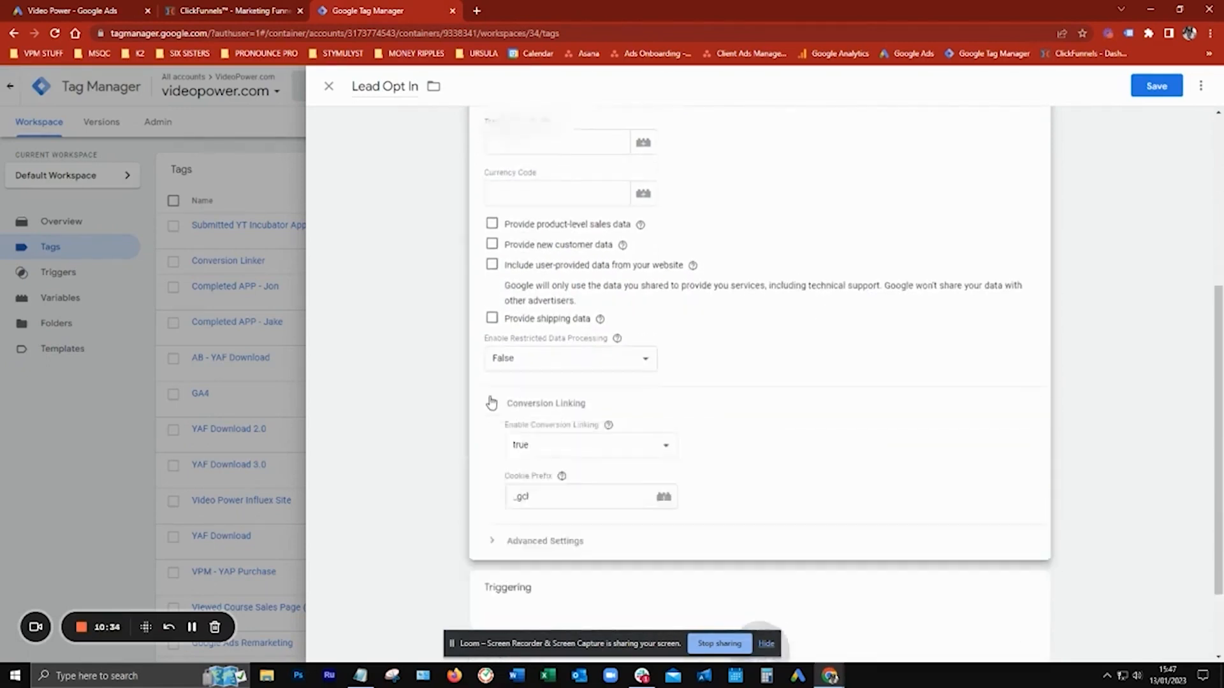
left_click(492, 406)
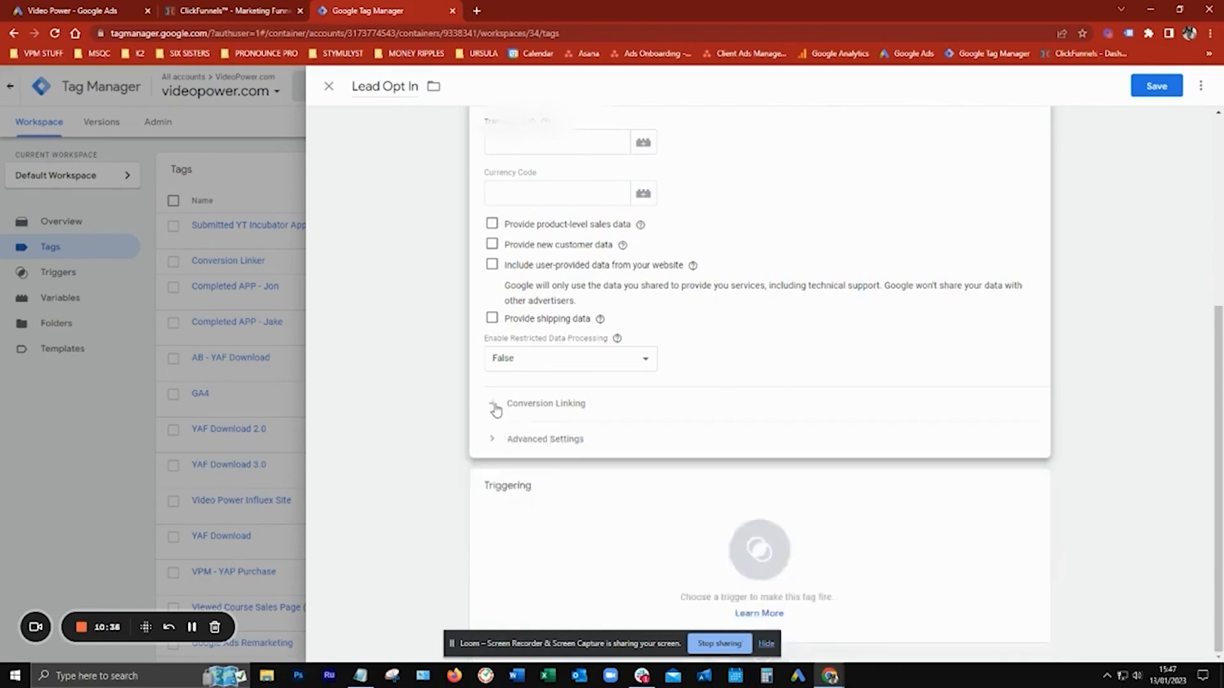
scroll(824, 319, "up", 3)
scroll(824, 320, "down", 3)
- Open the trigger selection for the tag, then switch to ClickFunnels and open the schedule page step that follows the incubator opt-in page
left_click(695, 513)
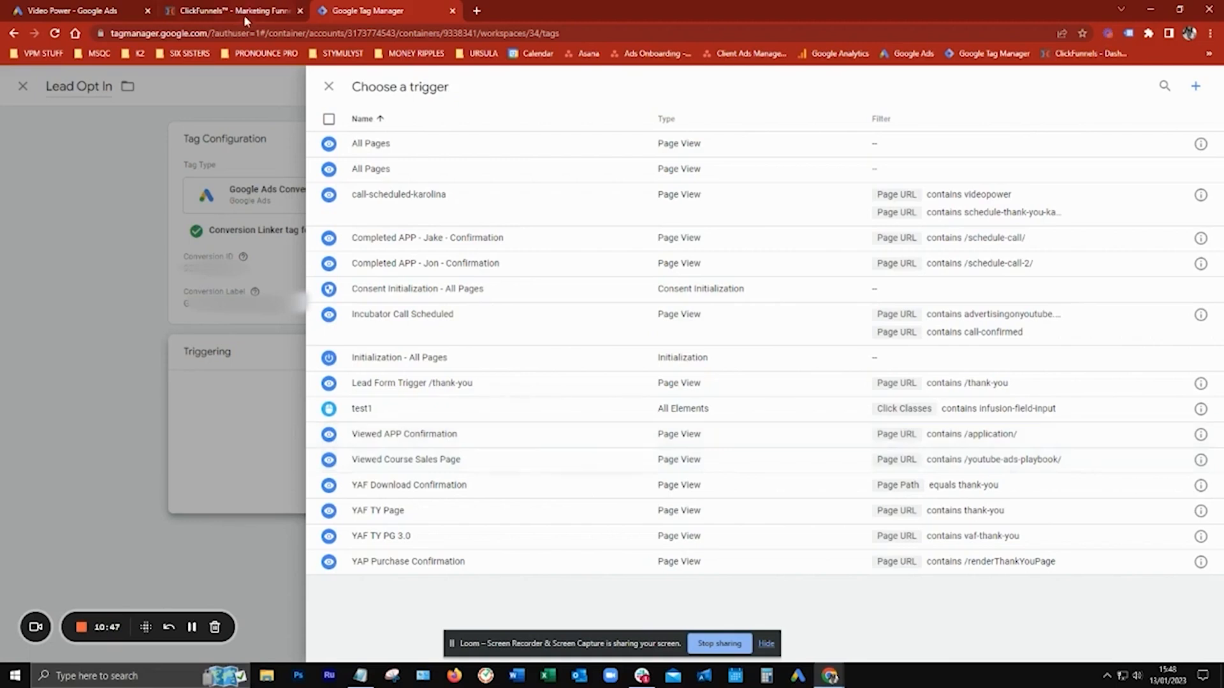
left_click(205, 14)
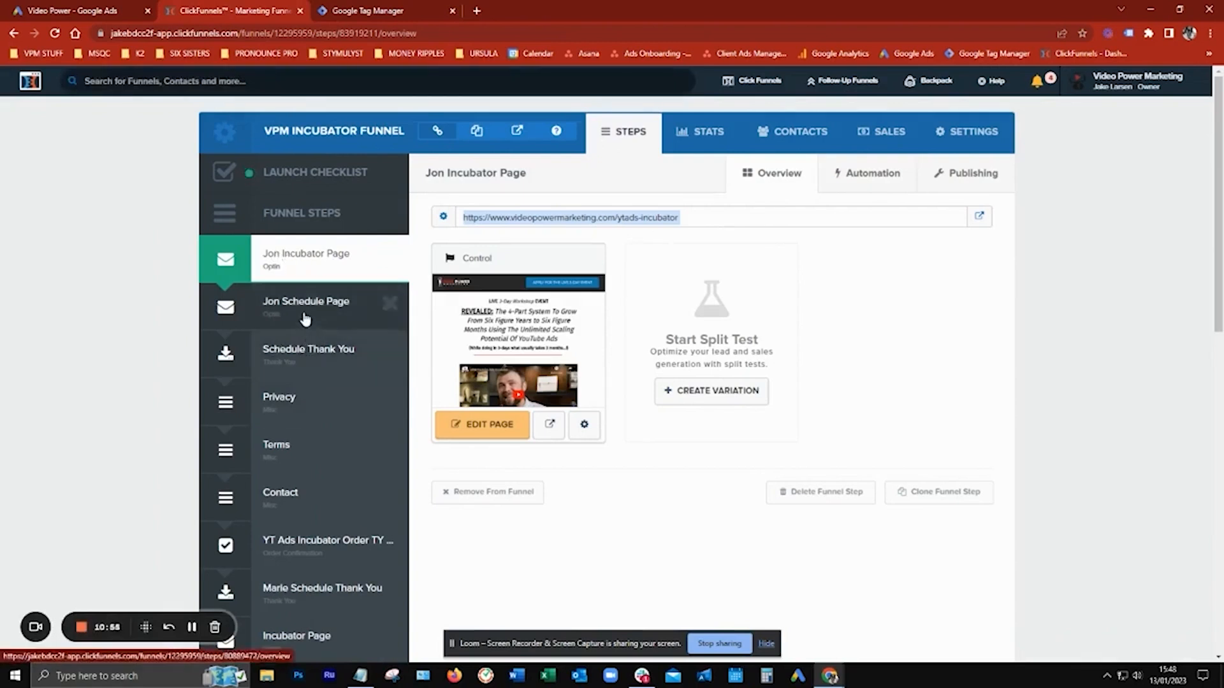
left_click(302, 318)
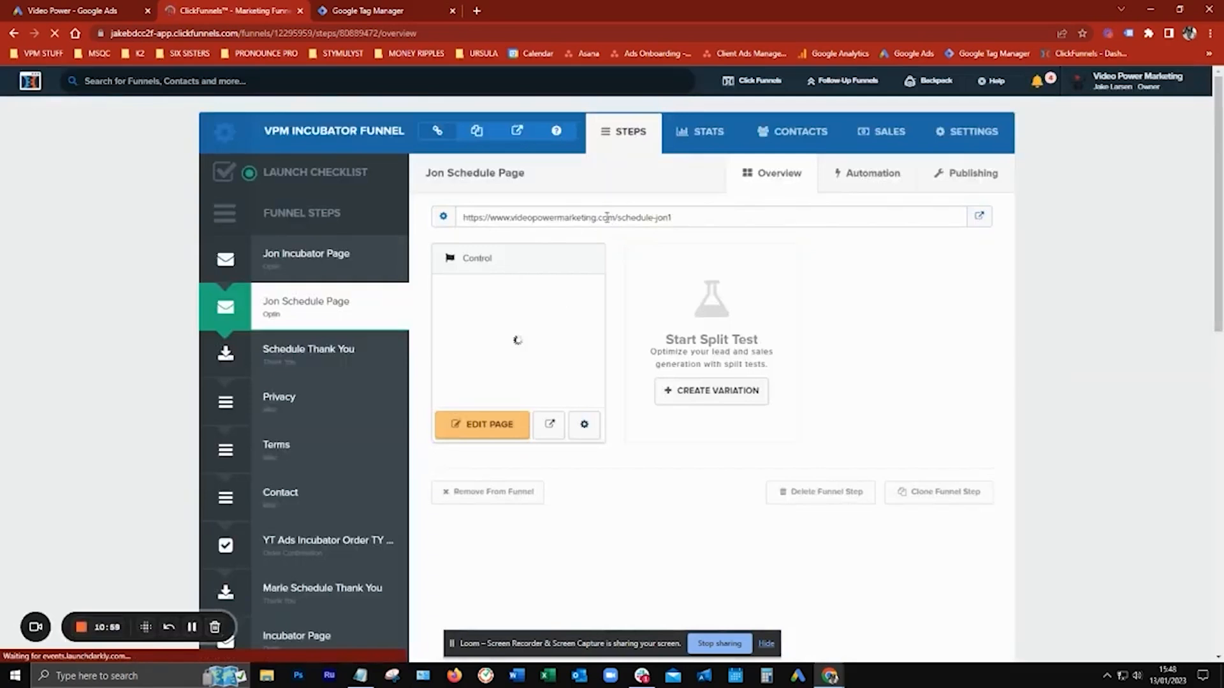
- Switch back to Tag Manager and create a new trigger named "Lead Opt In Success"
left_click(368, 11)
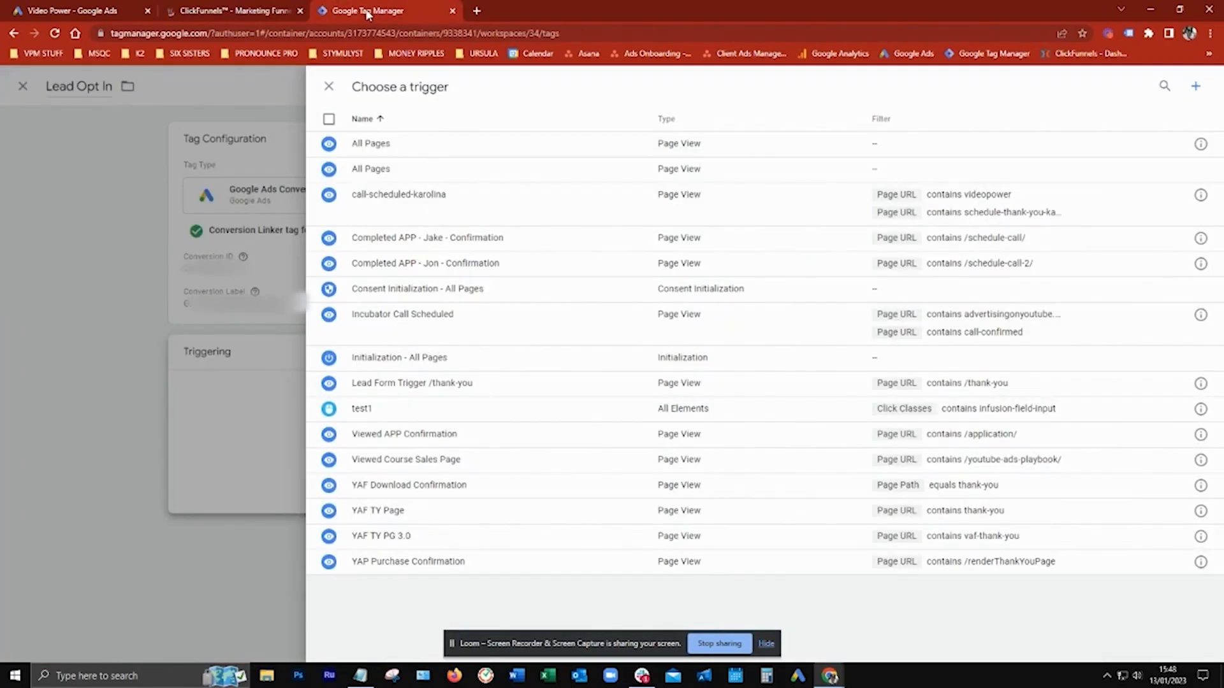
left_click(1194, 88)
left_click(420, 87)
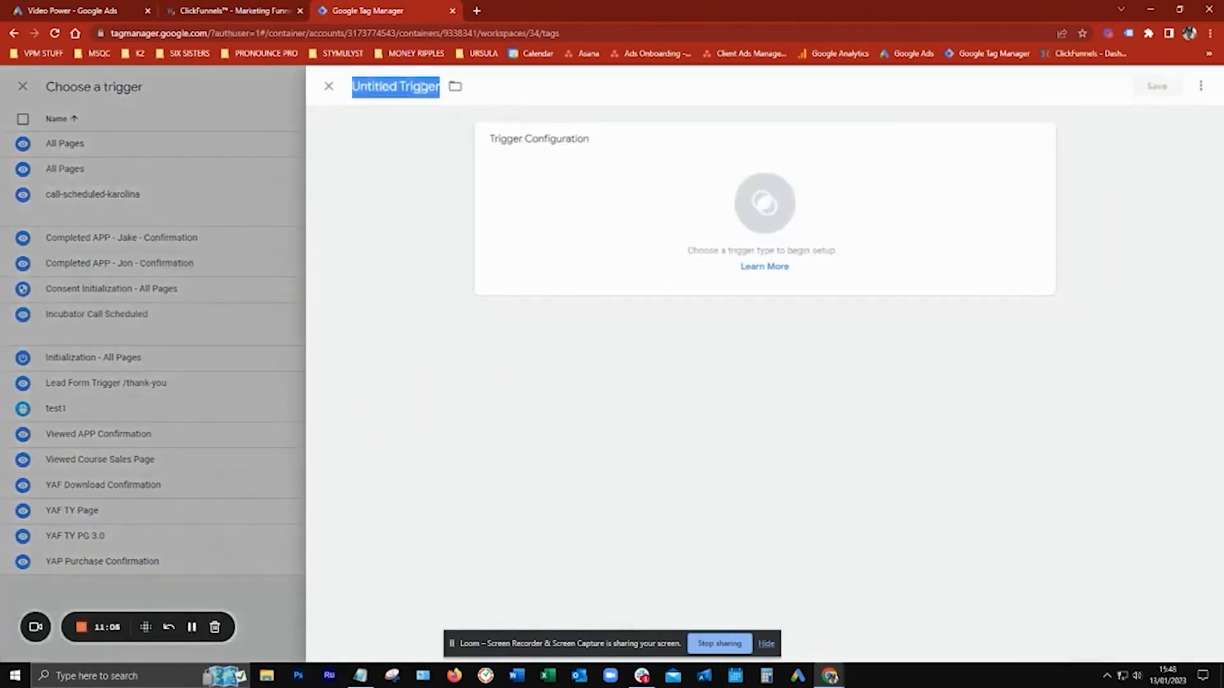
type("Lea")
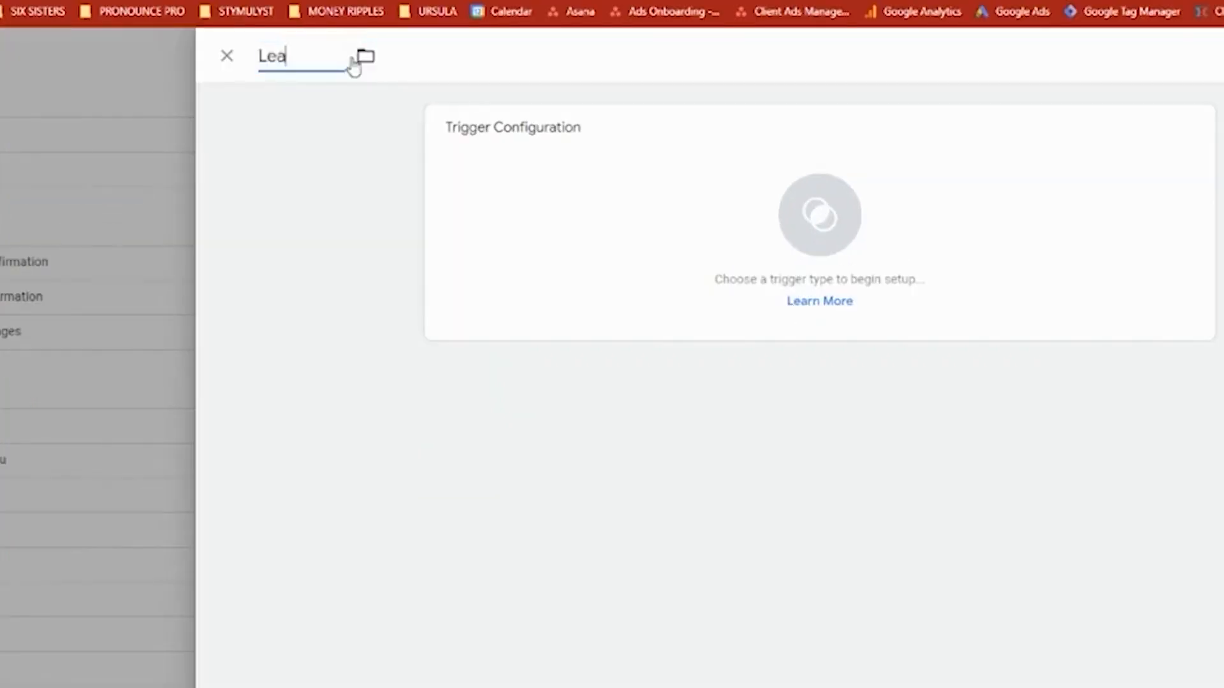
type("d optin Success")
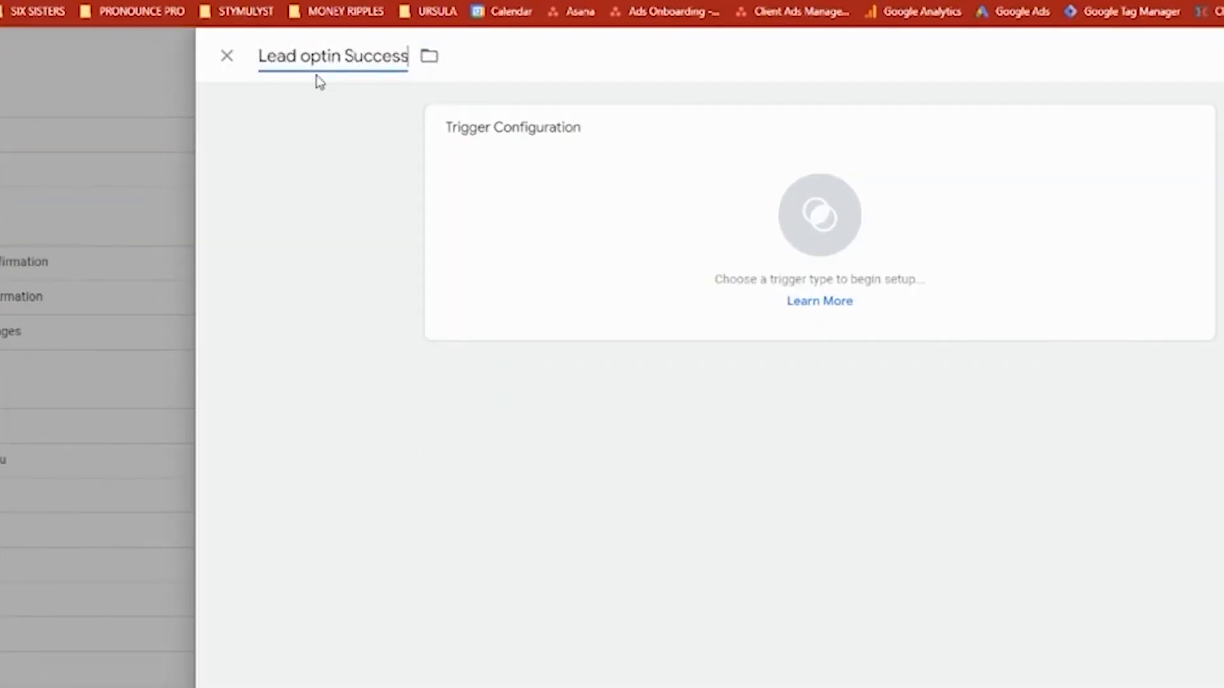
left_click_drag(311, 57, 298, 56)
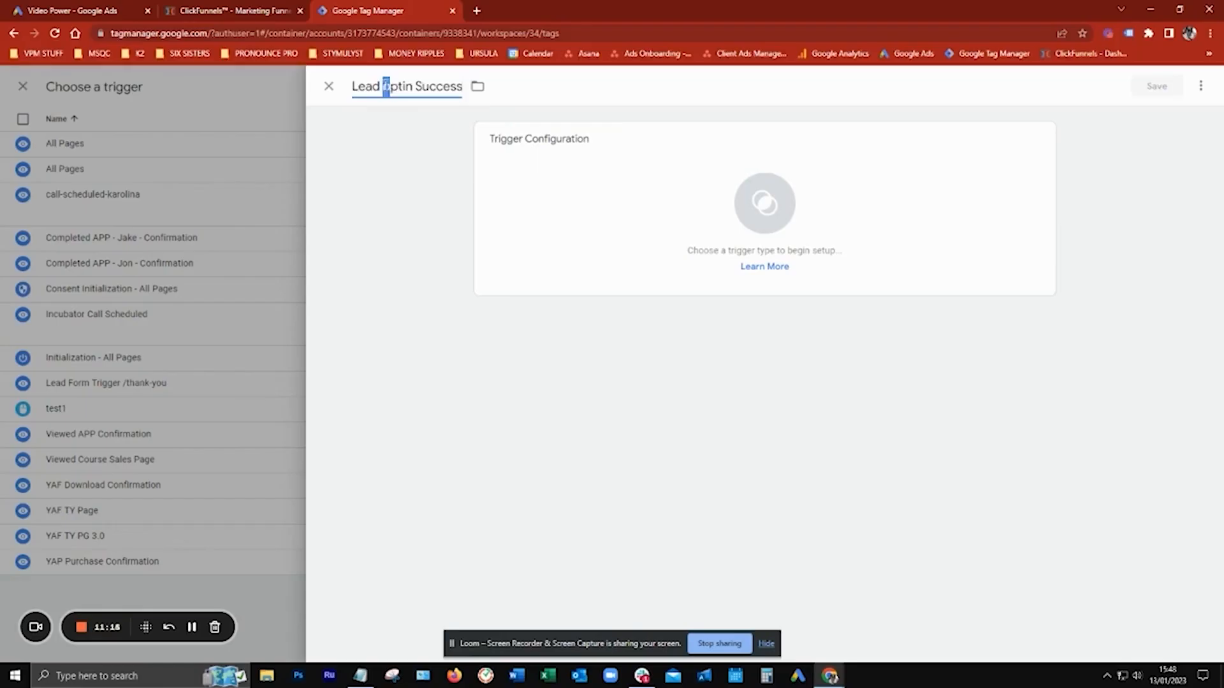
type("O")
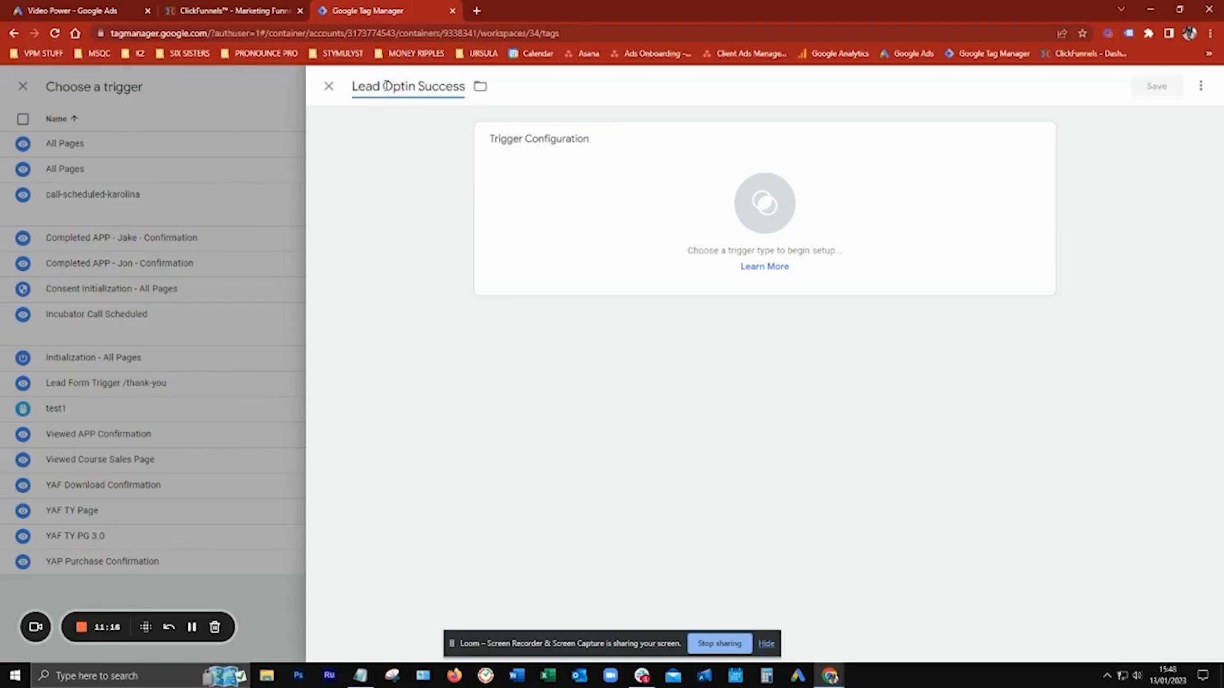
left_click(408, 86)
type("I")
key("Delete")
left_click(418, 167)
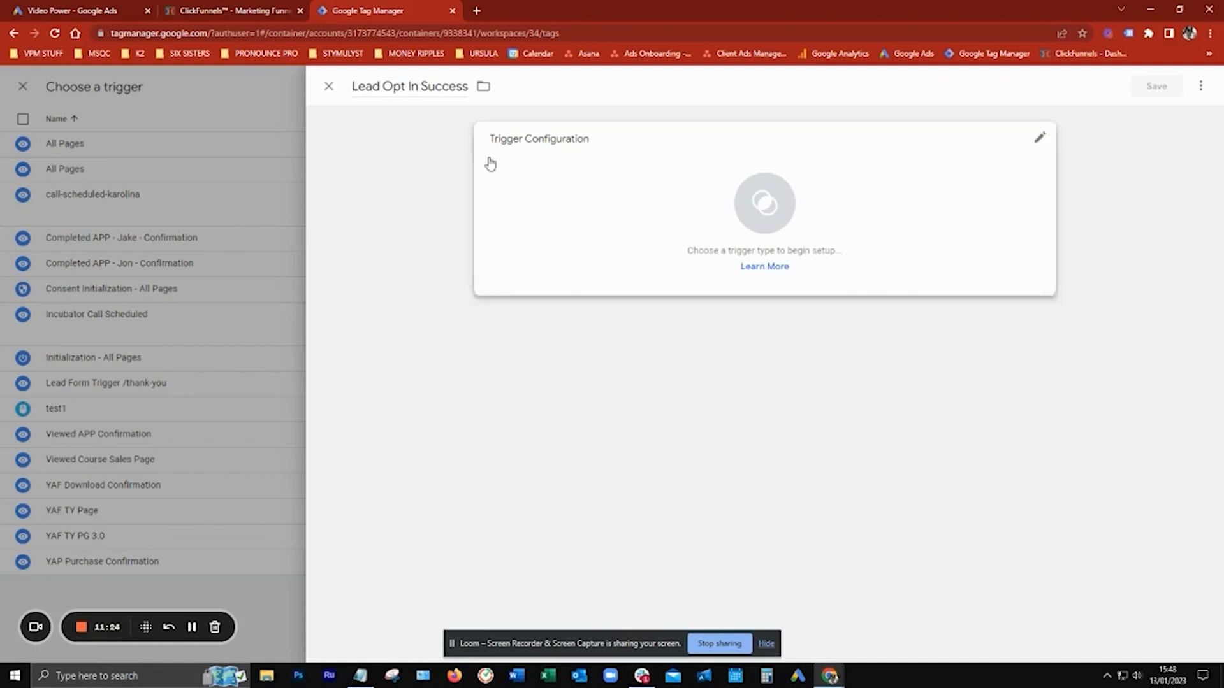
- Make the trigger a Page View type that fires on Some Page Views, with a condition on Page URL contains
left_click(935, 231)
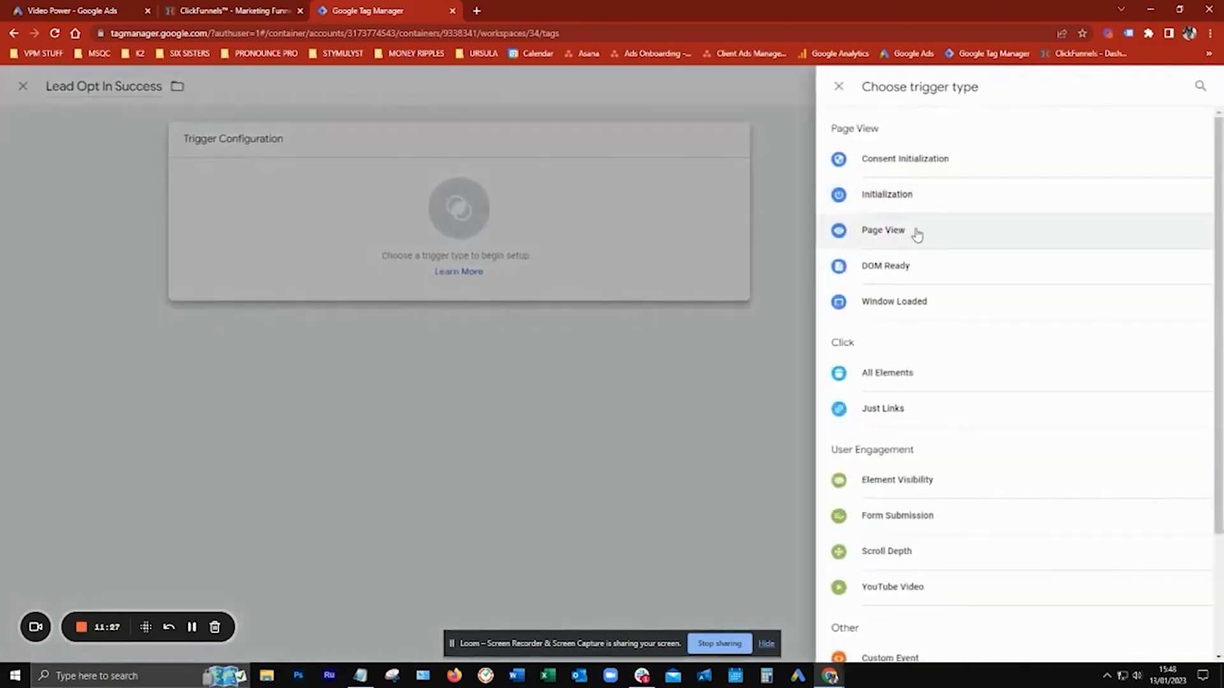
left_click(881, 231)
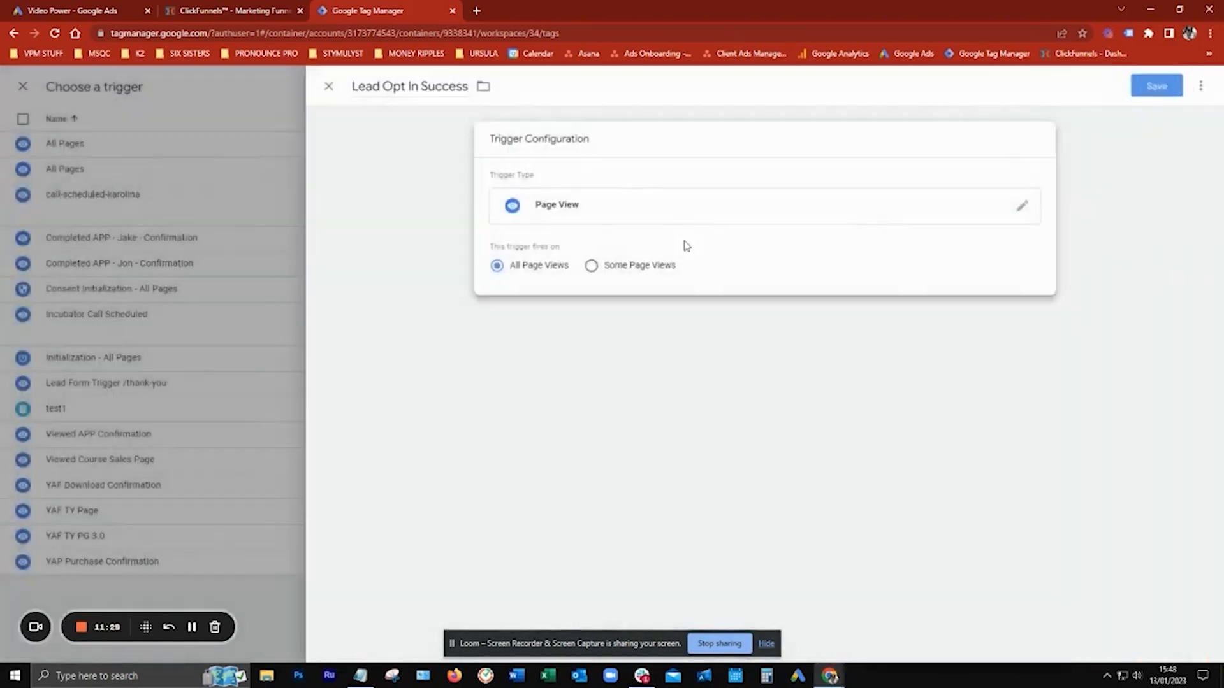
left_click(591, 265)
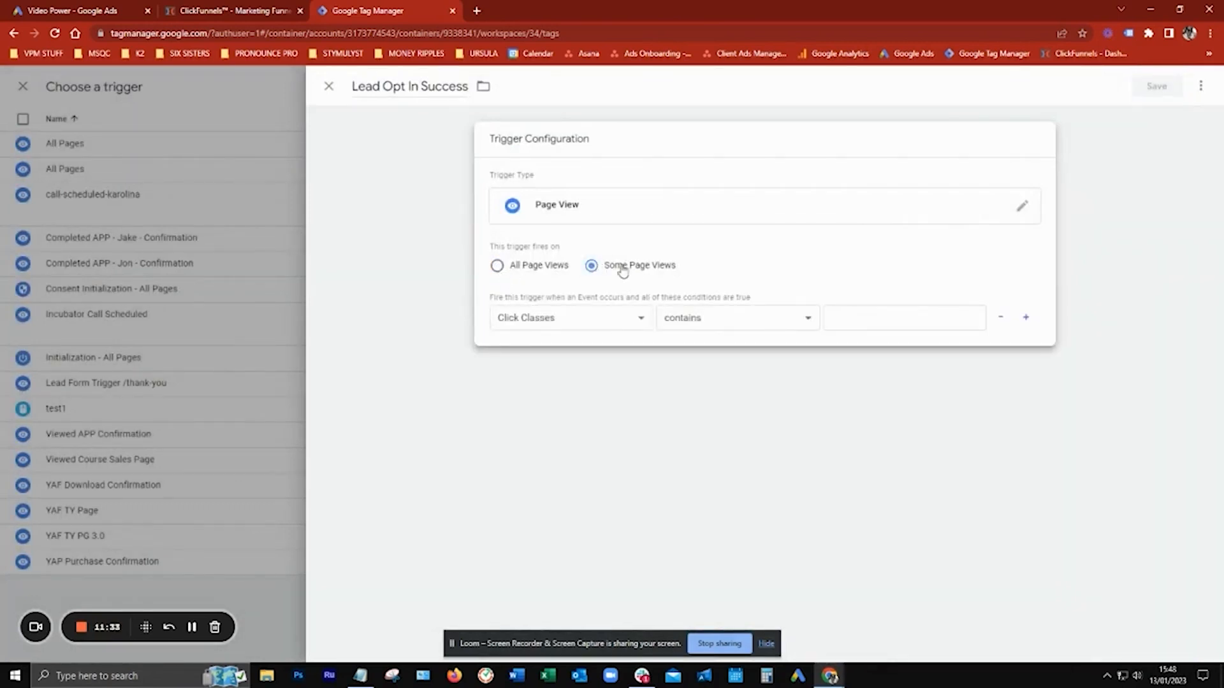
left_click(562, 318)
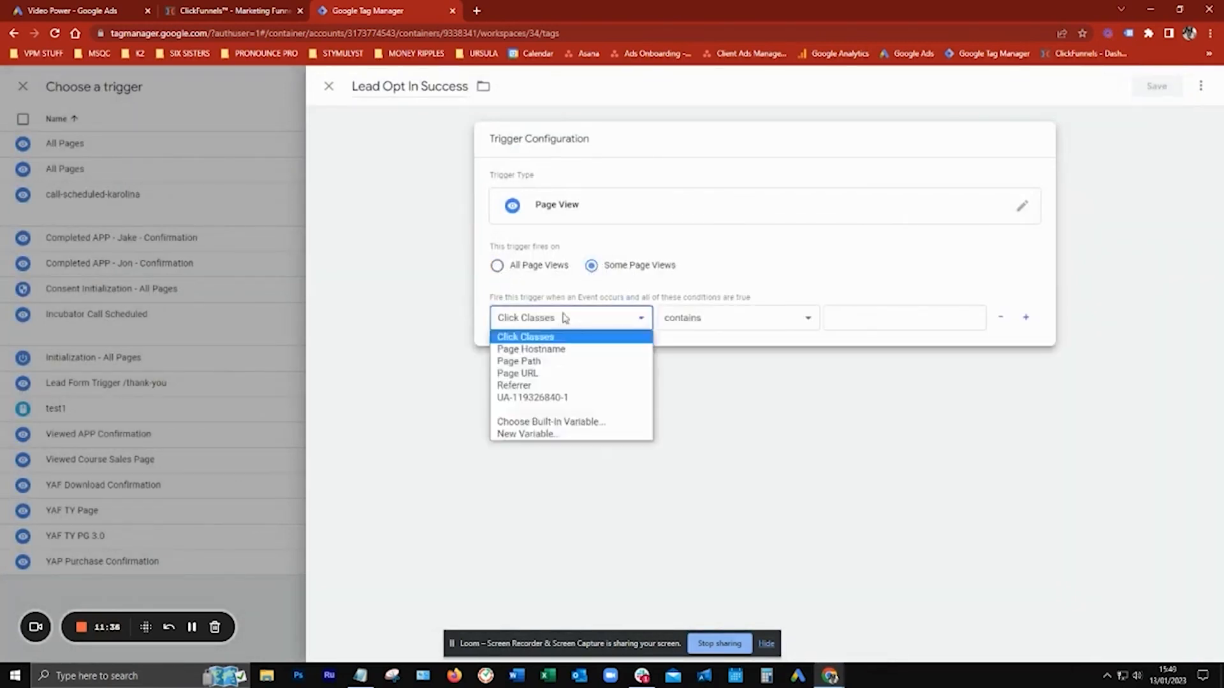
left_click(541, 375)
left_click(710, 338)
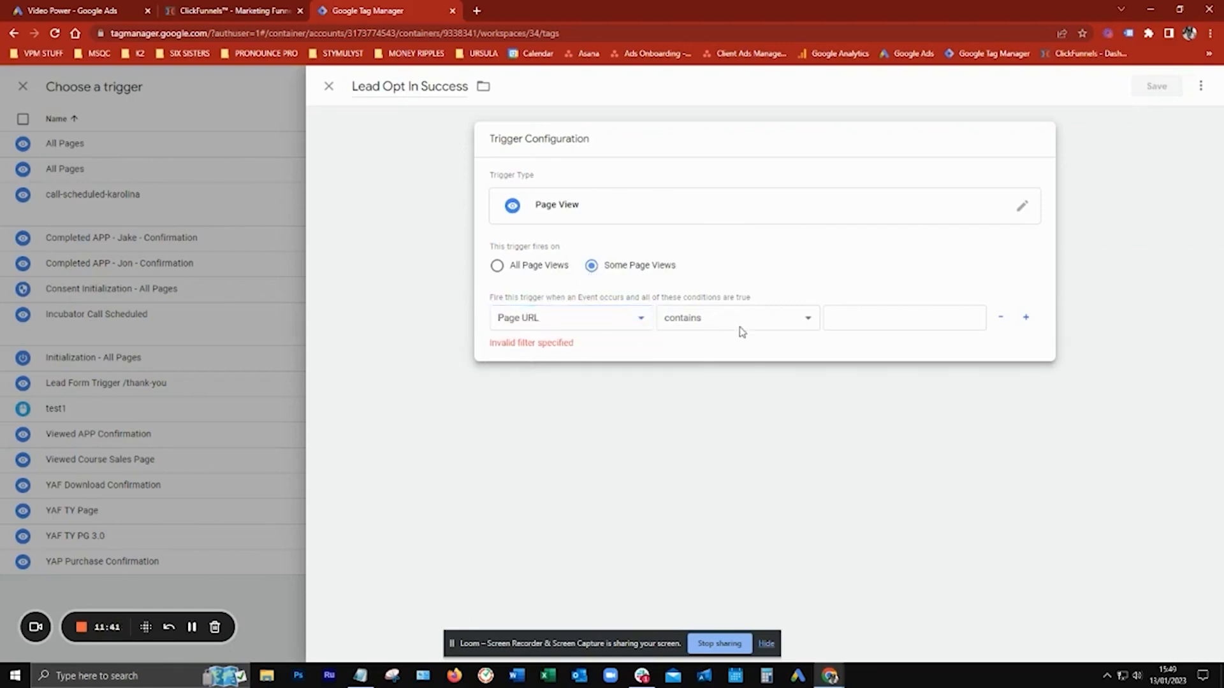
left_click(220, 16)
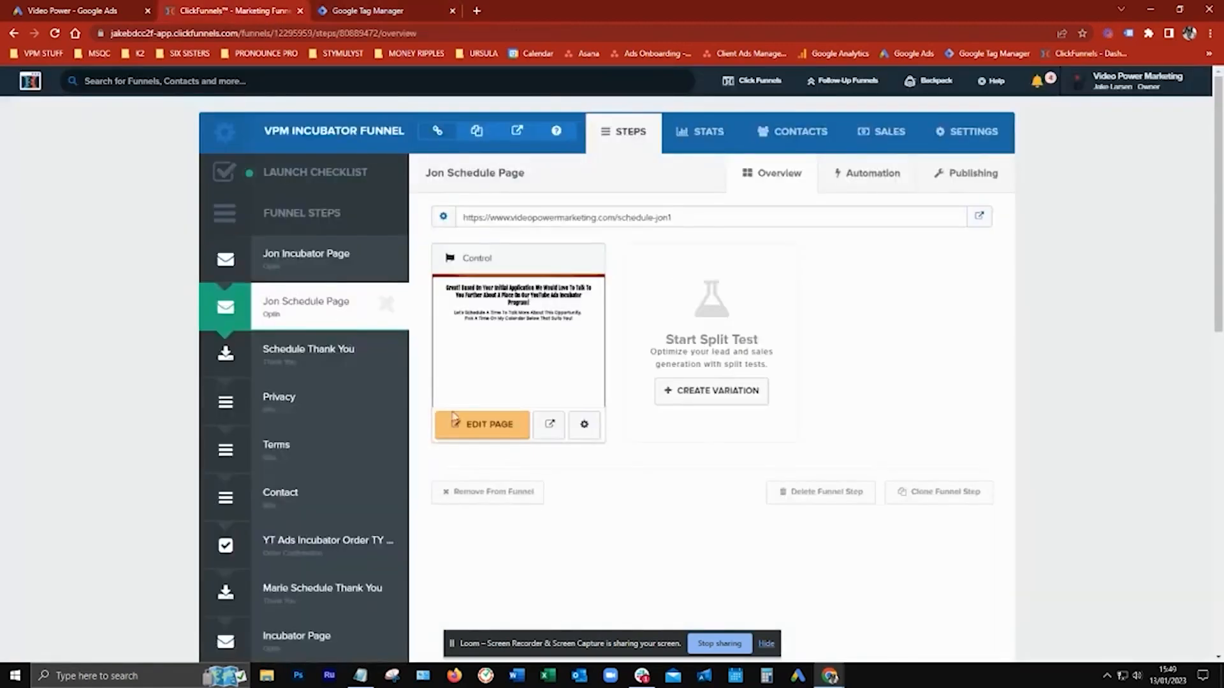
left_click_drag(620, 218, 675, 223)
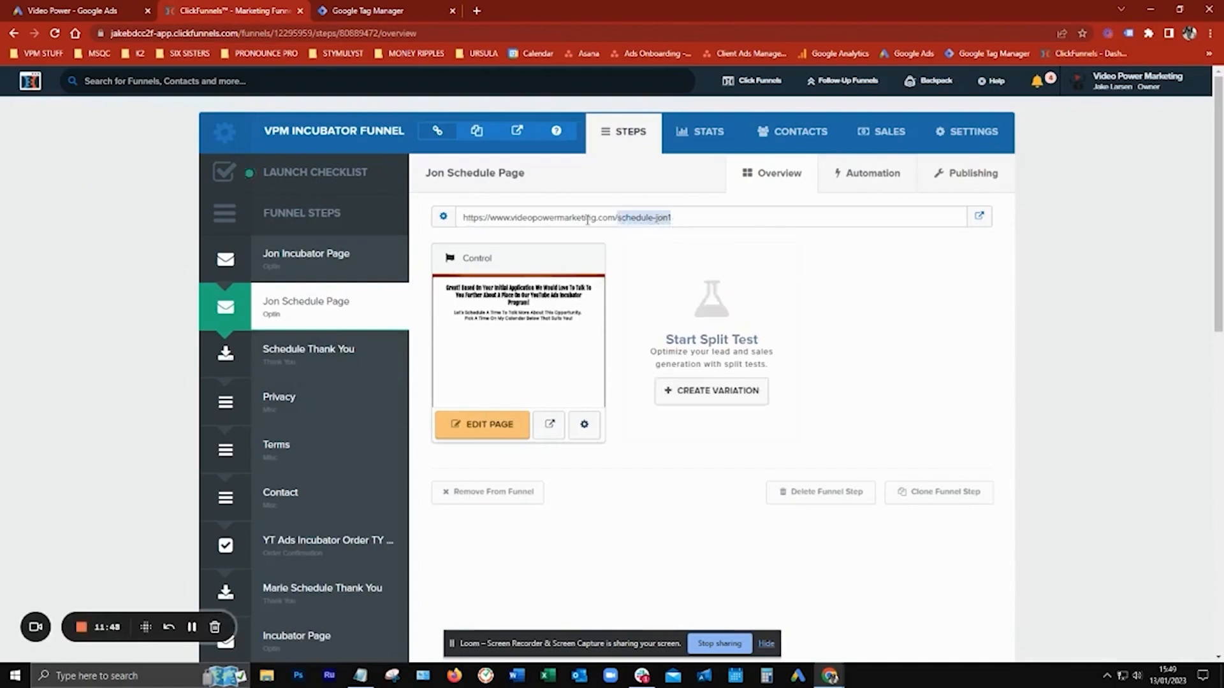
left_click_drag(587, 220, 681, 222)
right_click(613, 220)
left_click(619, 235)
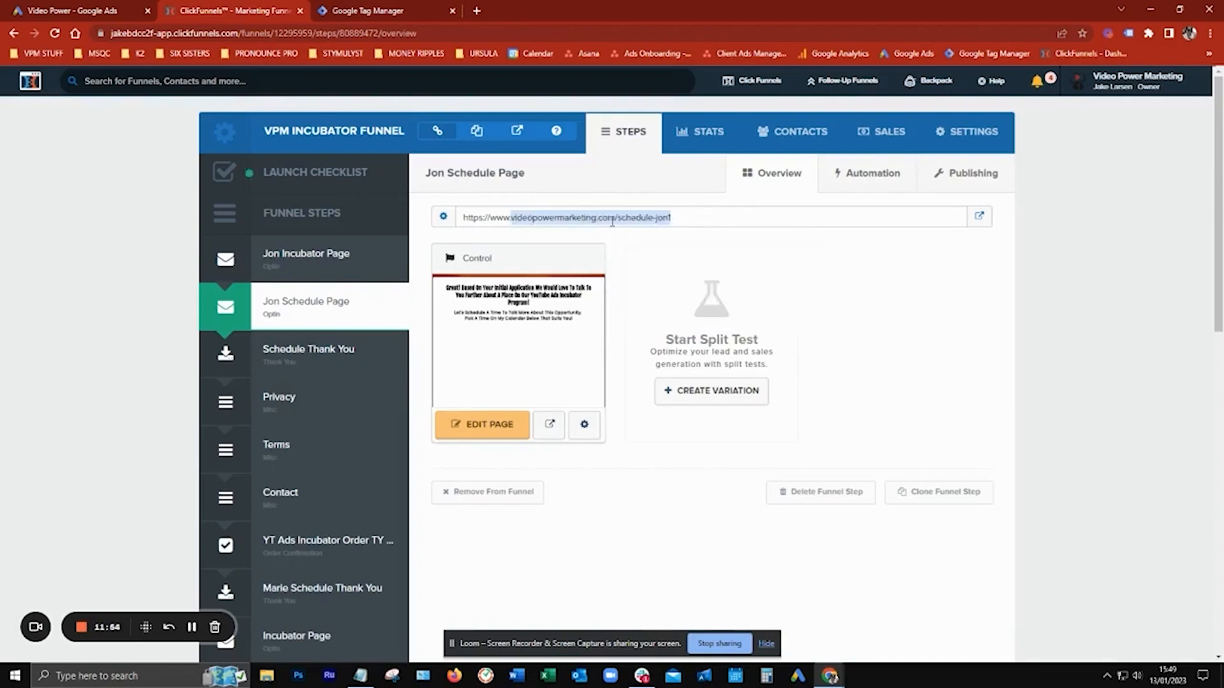
left_click(579, 218)
left_click_drag(577, 217, 655, 217)
left_click(564, 220)
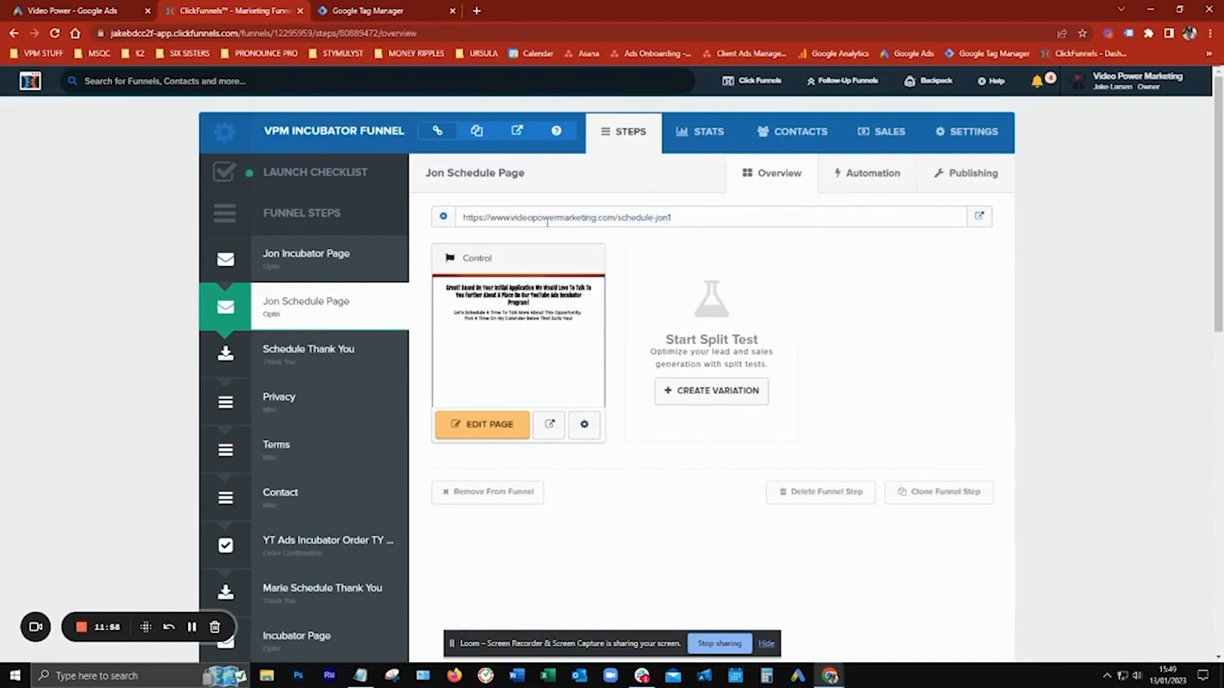
left_click_drag(511, 218, 685, 219)
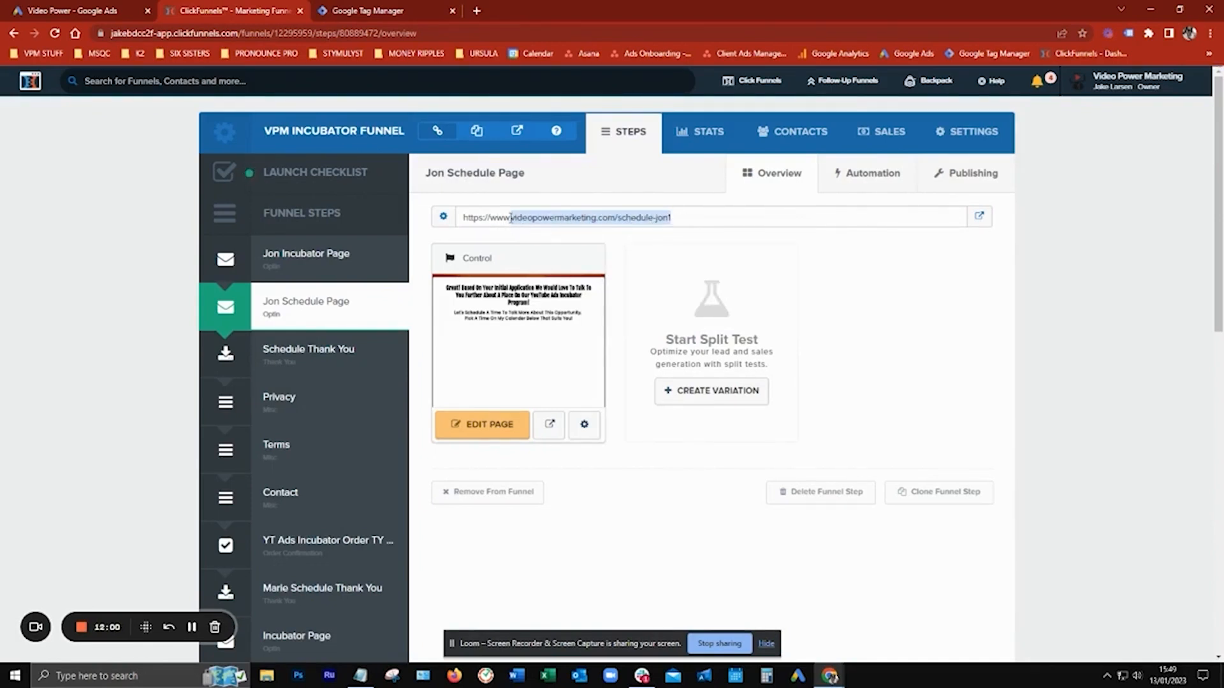
right_click(633, 223)
left_click(671, 231)
- Return to Tag Manager and paste the copied schedule page address as the value of the Page URL condition
left_click(359, 12)
left_click(839, 319)
right_click(848, 321)
left_click(879, 418)
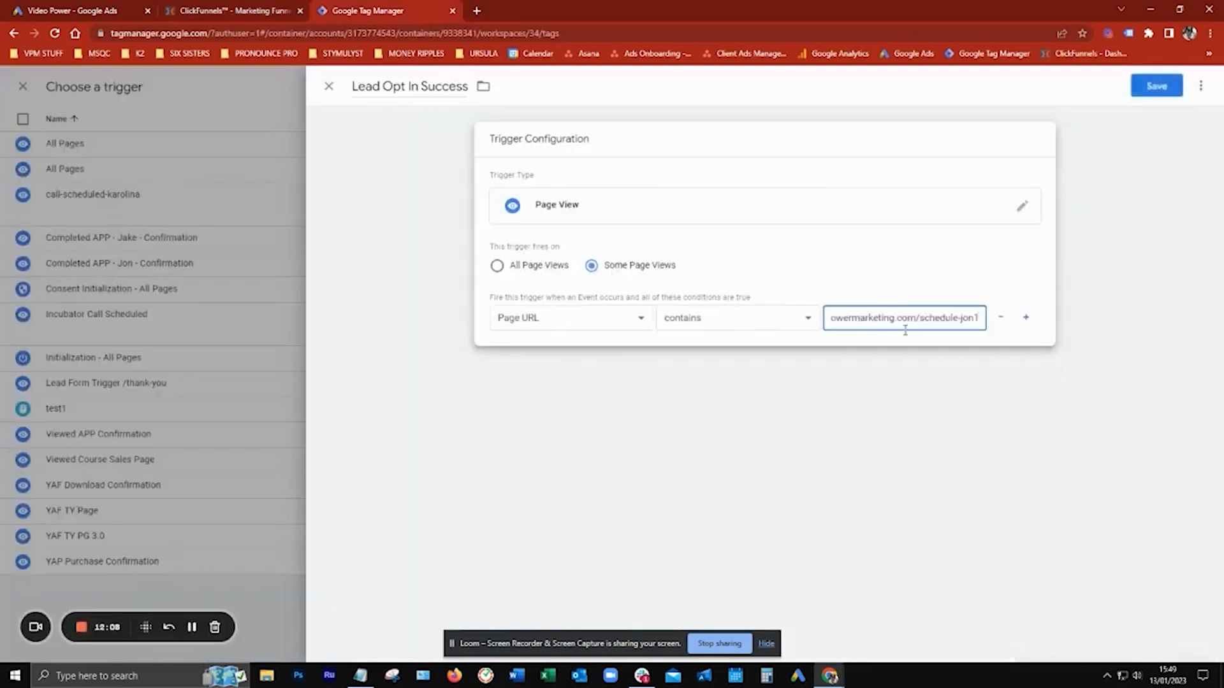
- Save the "Lead Opt In Success" trigger and the "Lead Opt In" conversion tag that uses it
left_click(1156, 85)
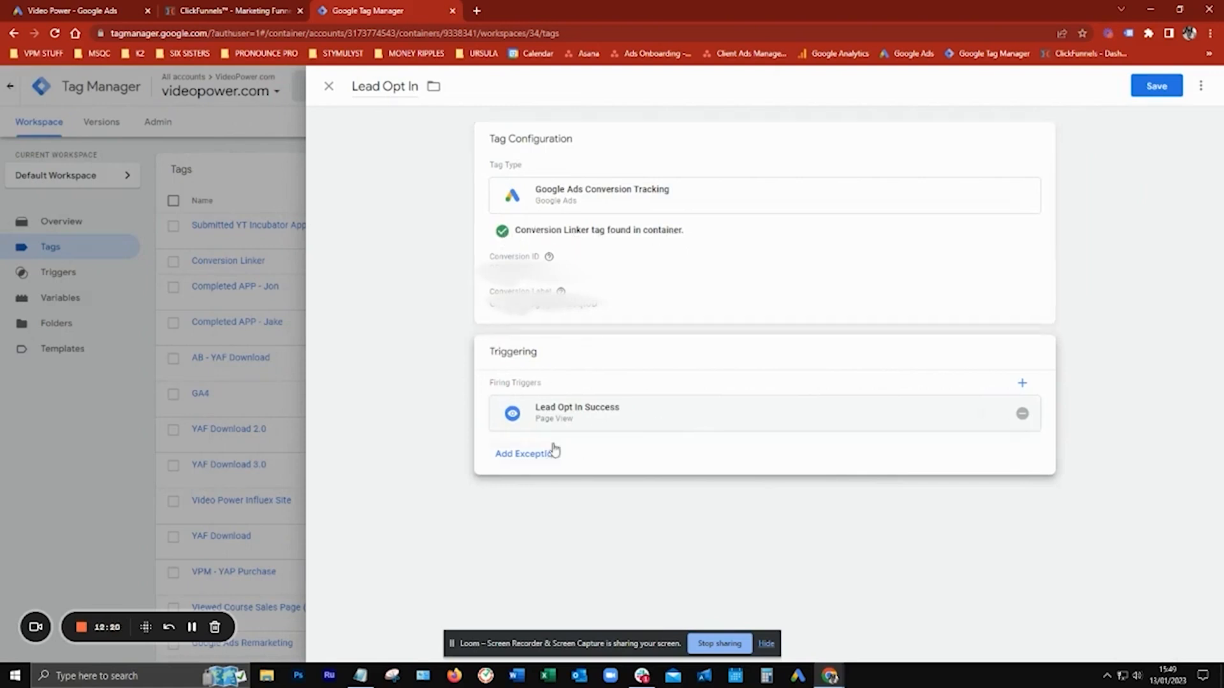
left_click(1156, 87)
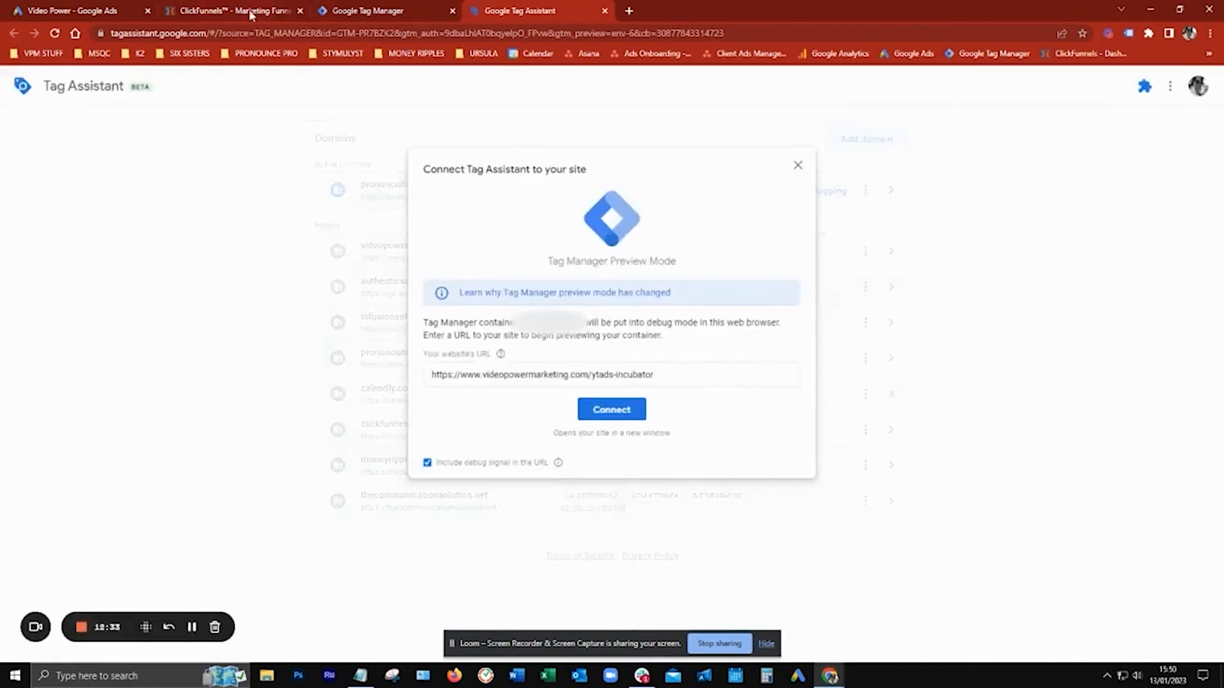
left_click(276, 13)
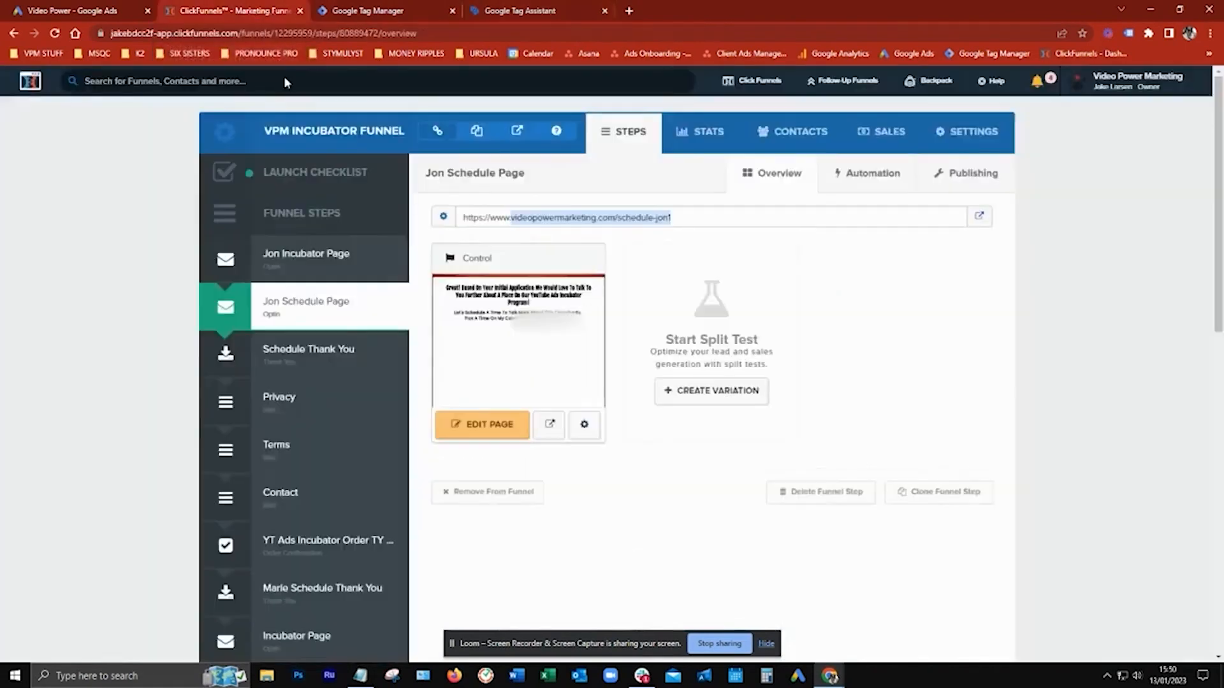
left_click(296, 268)
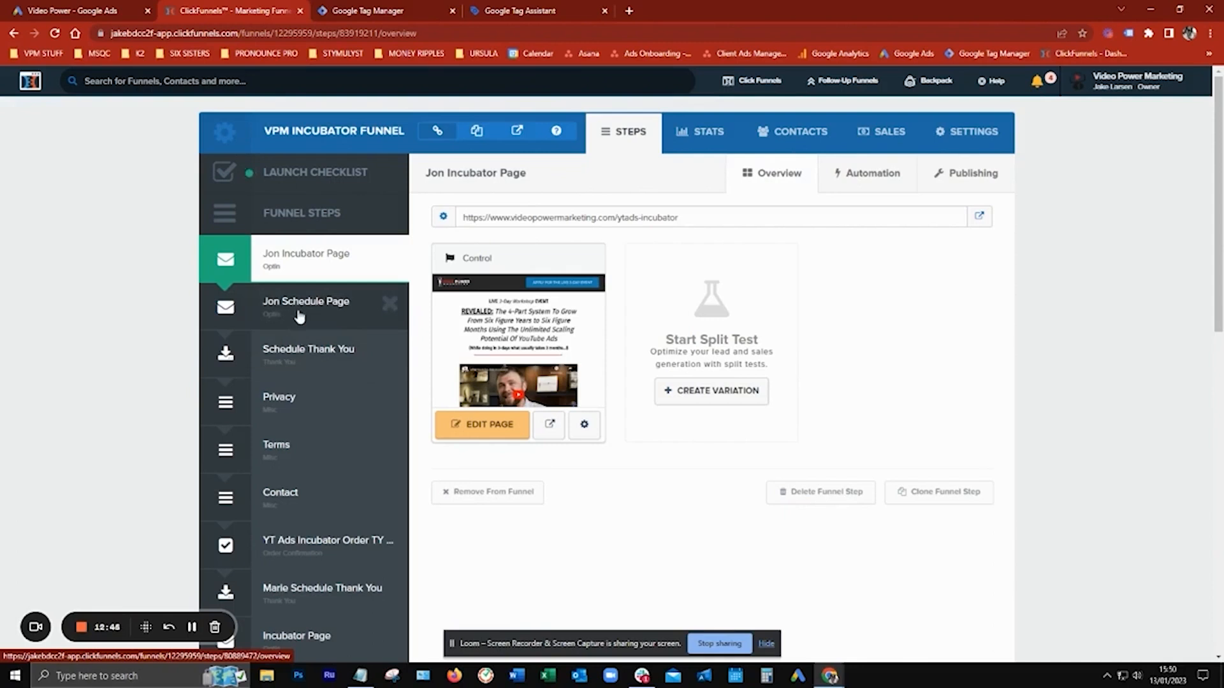
left_click(299, 315)
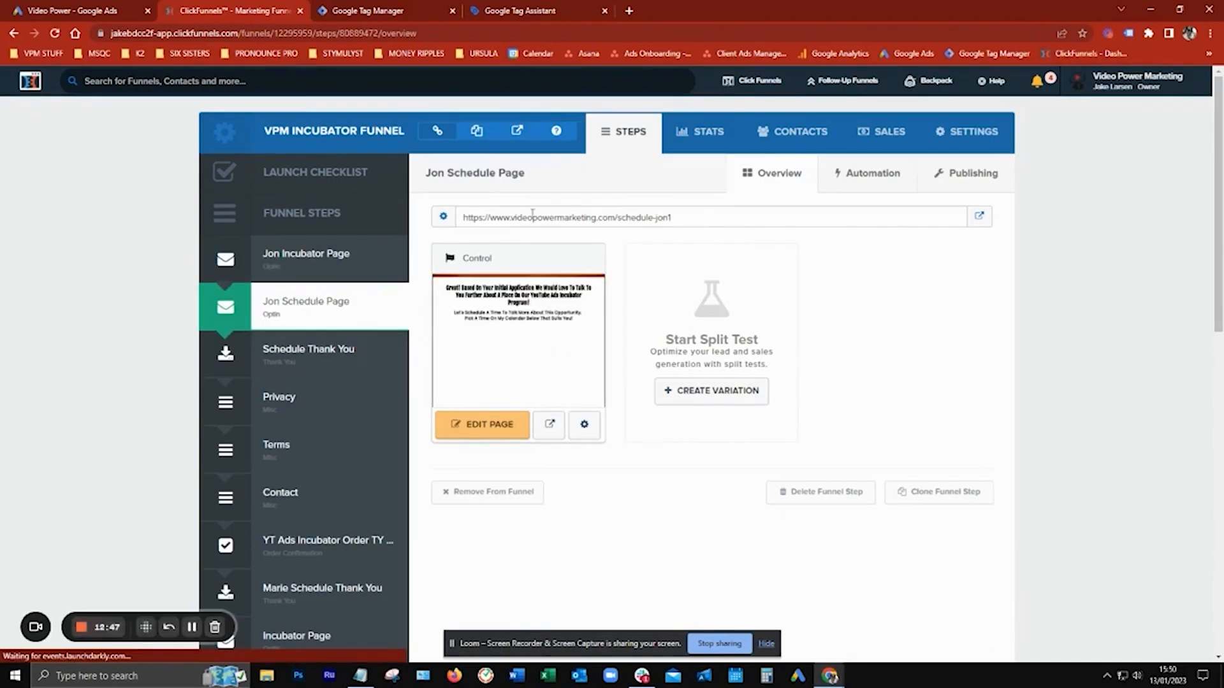
left_click(532, 217)
right_click(545, 216)
left_click(558, 228)
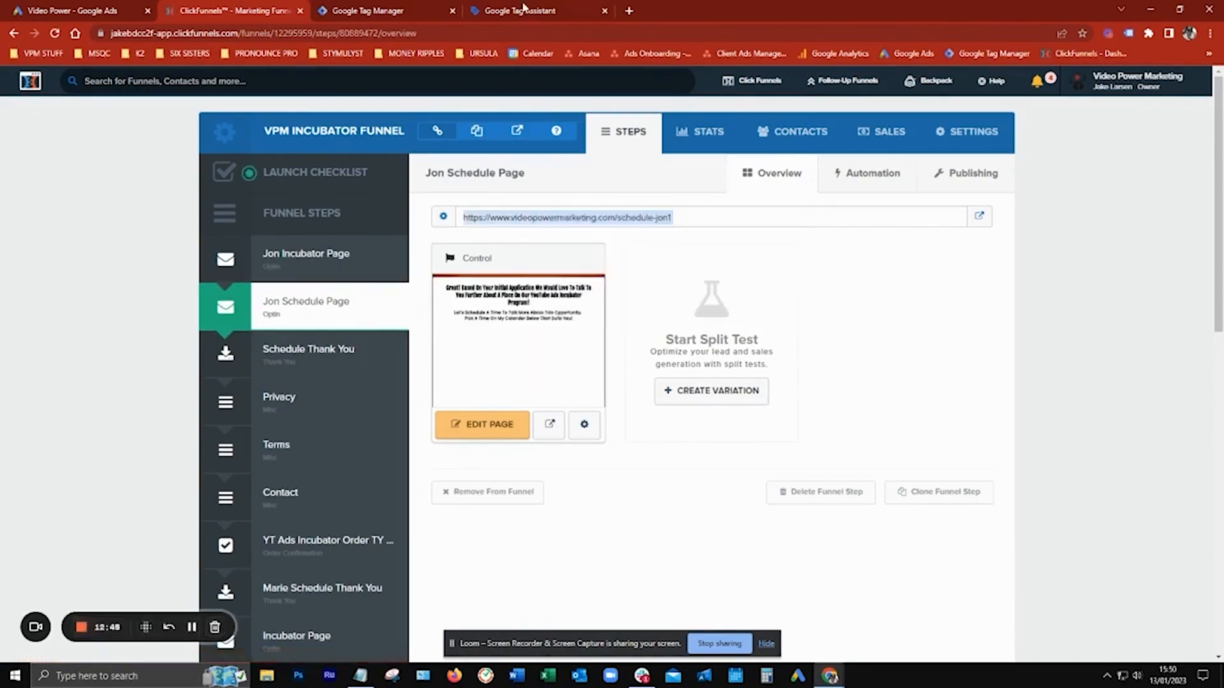
- Switch to Tag Assistant, replace the website URL with the copied schedule page address and connect to the site
left_click(497, 11)
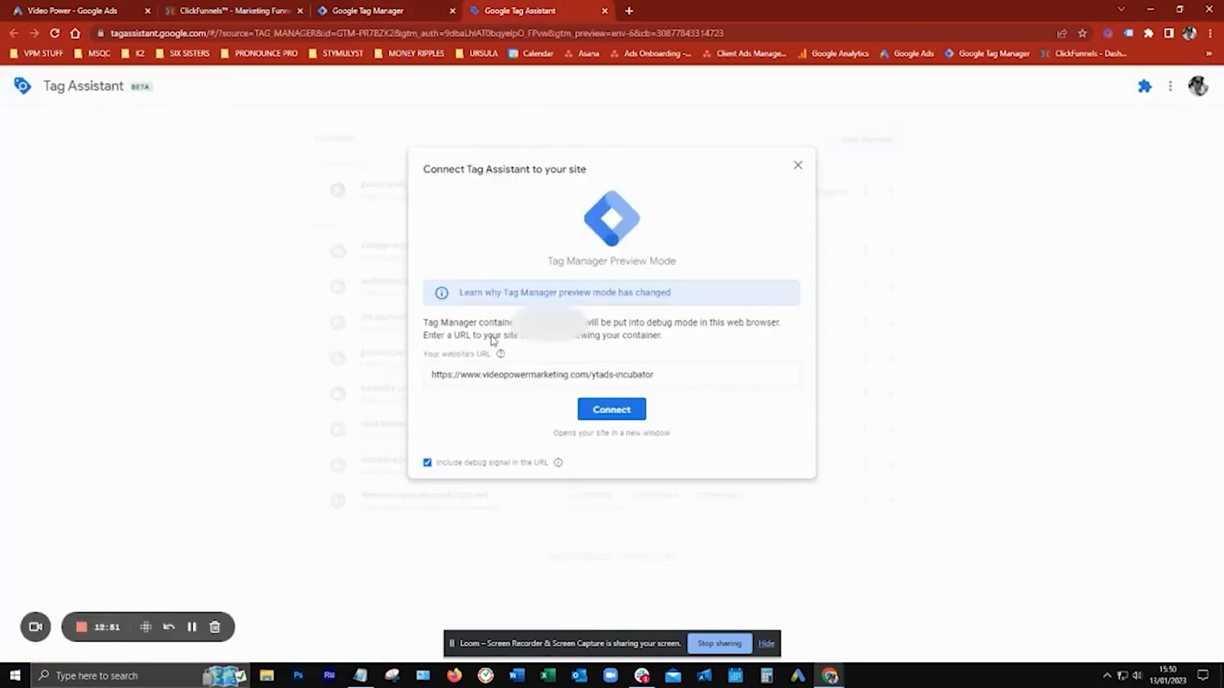
triple_click(542, 375)
right_click(548, 380)
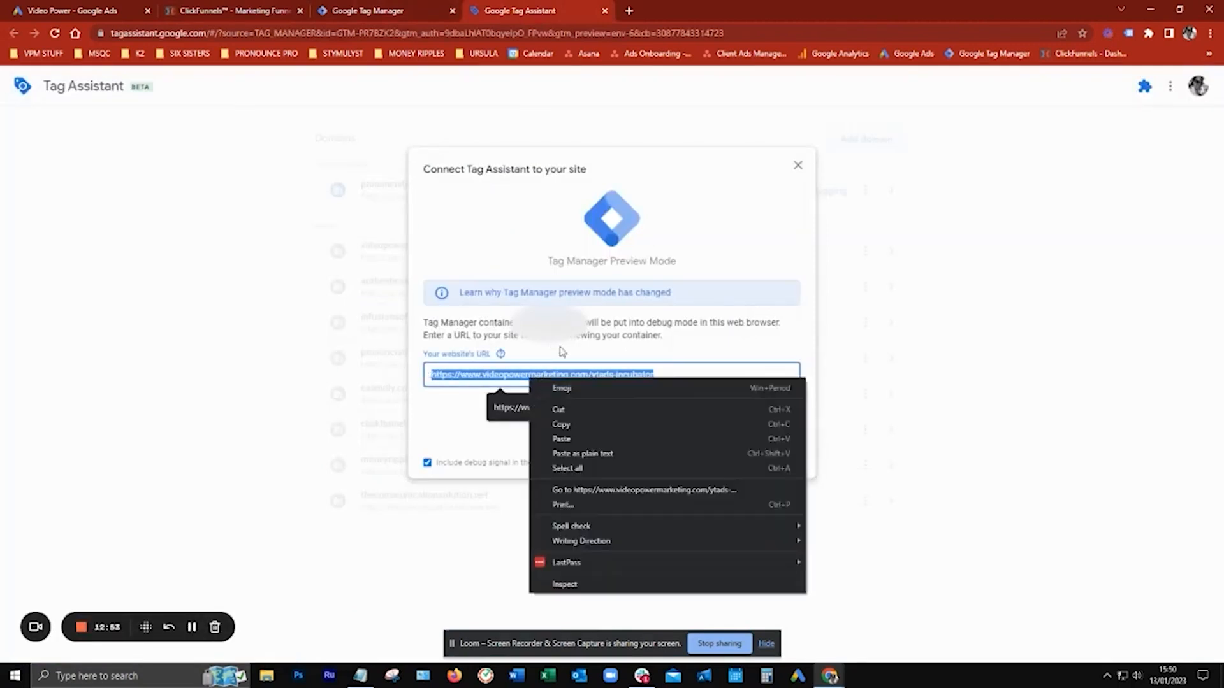
left_click(583, 454)
left_click(621, 413)
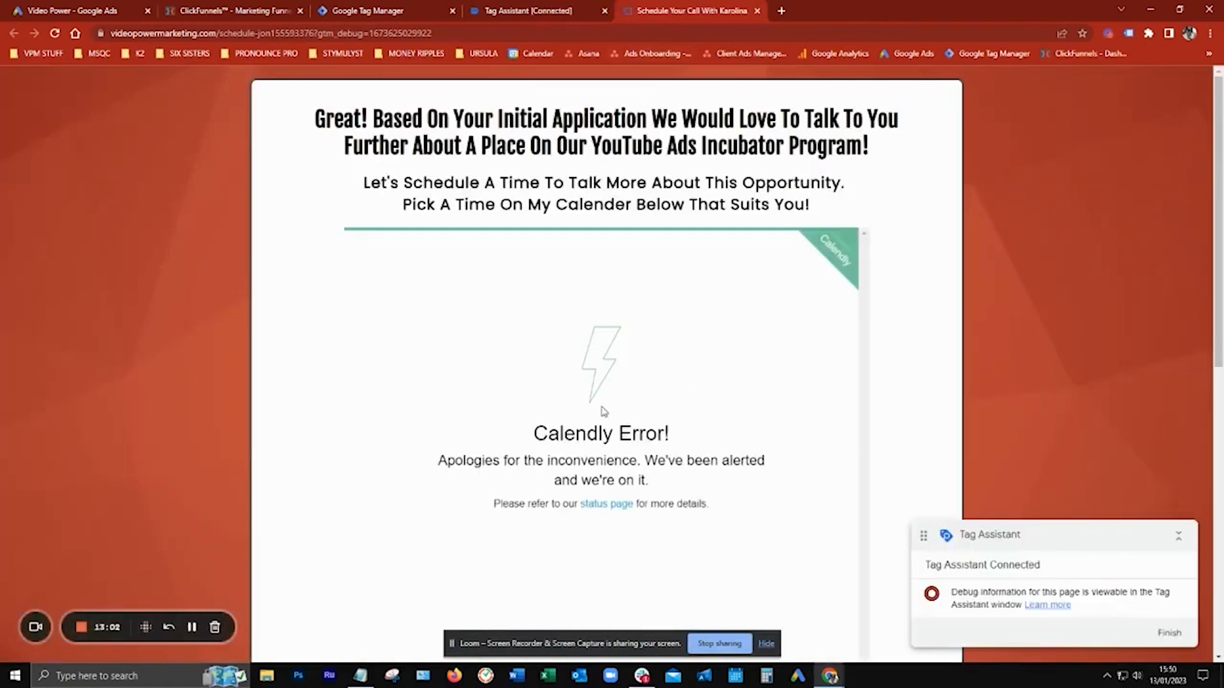
- Return to Tag Assistant, continue to the debug summary and examine which tags fired on the schedule page
left_click(524, 12)
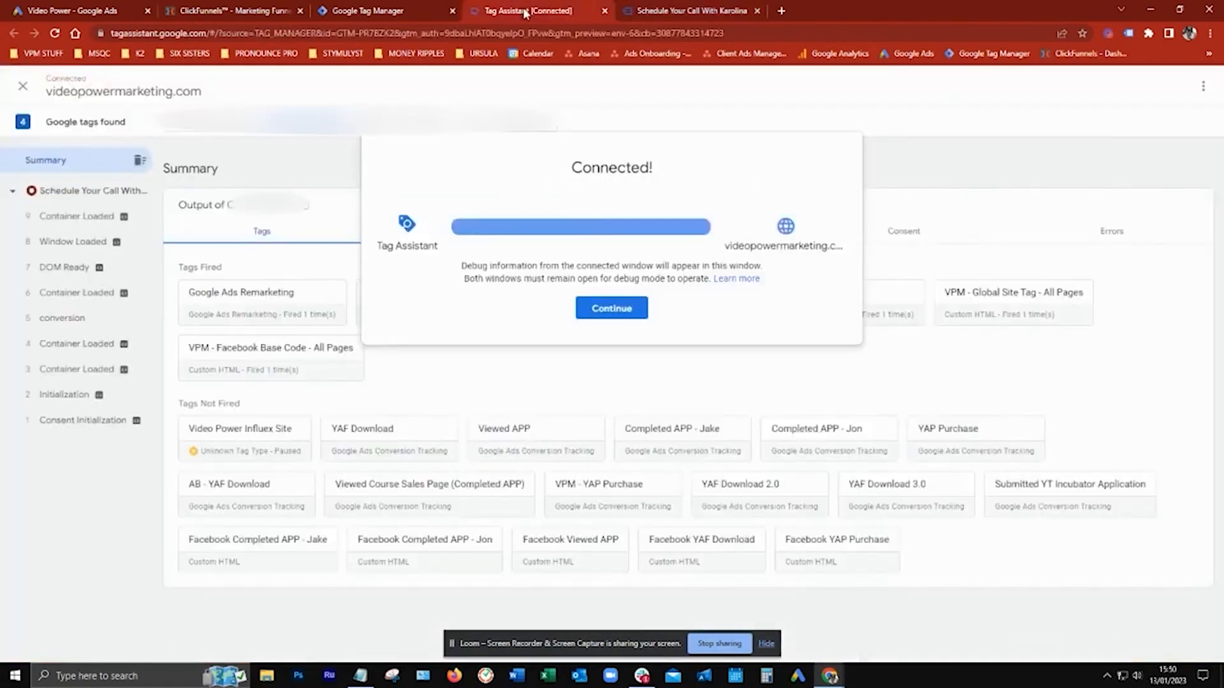
left_click(605, 309)
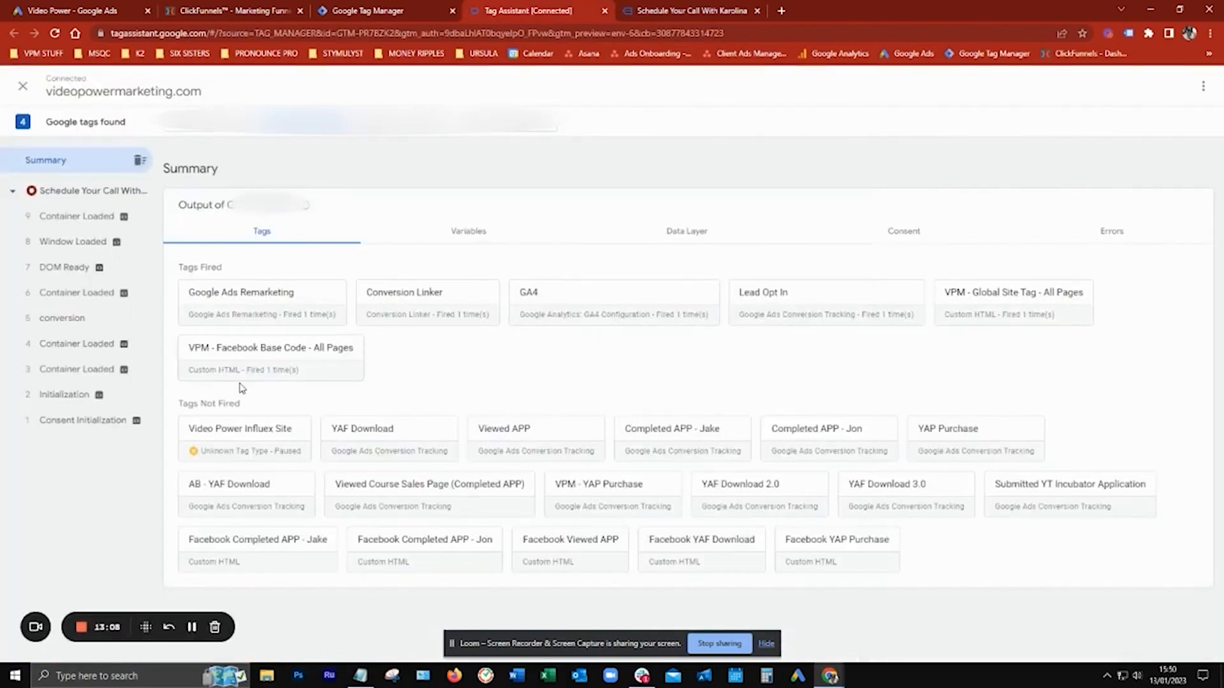
left_click_drag(183, 267, 212, 269)
left_click(396, 371)
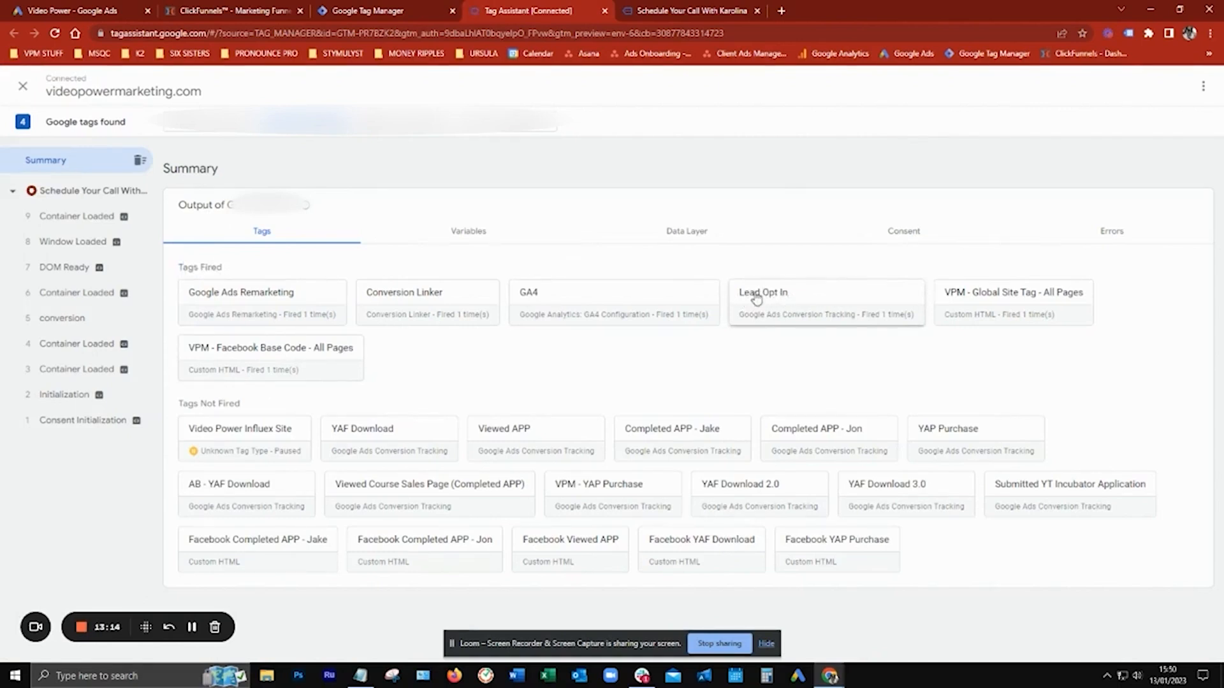
- Open the Lead Opt In tag's details, expand all its properties and examine the conversion ID and conversion label
left_click(789, 300)
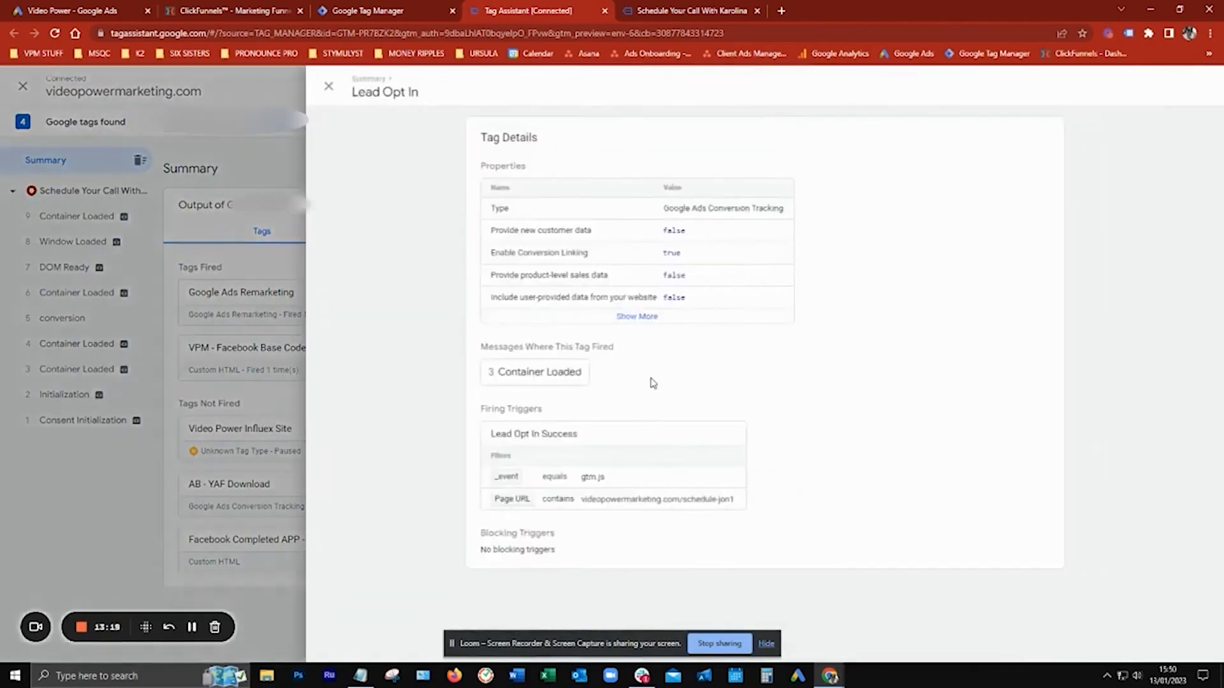
left_click(626, 316)
mouse_move(640, 363)
left_mouse_down()
mouse_move(739, 357)
mouse_move(733, 369)
left_mouse_up()
mouse_move(640, 383)
left_mouse_down()
mouse_move(740, 376)
mouse_move(657, 395)
left_mouse_up()
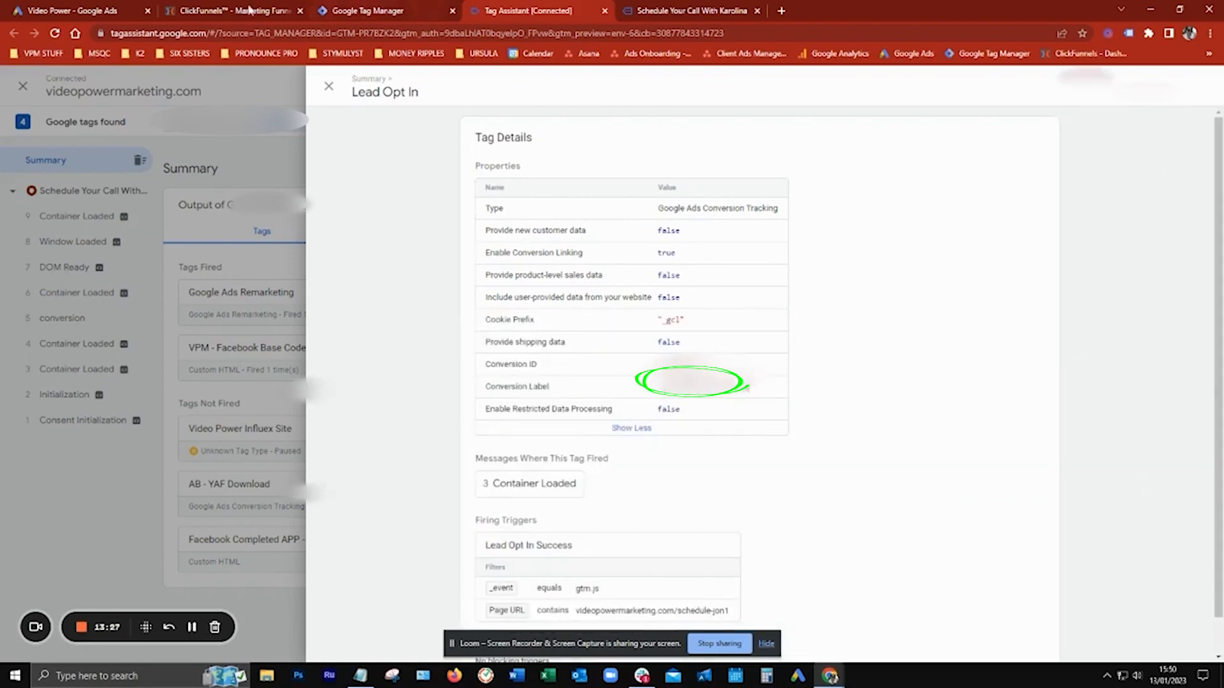
- Compare the tag's conversion ID and label with those in Google Ads, and return to Tag Assistant by way of Tag Manager
left_click(109, 11)
left_click(312, 417)
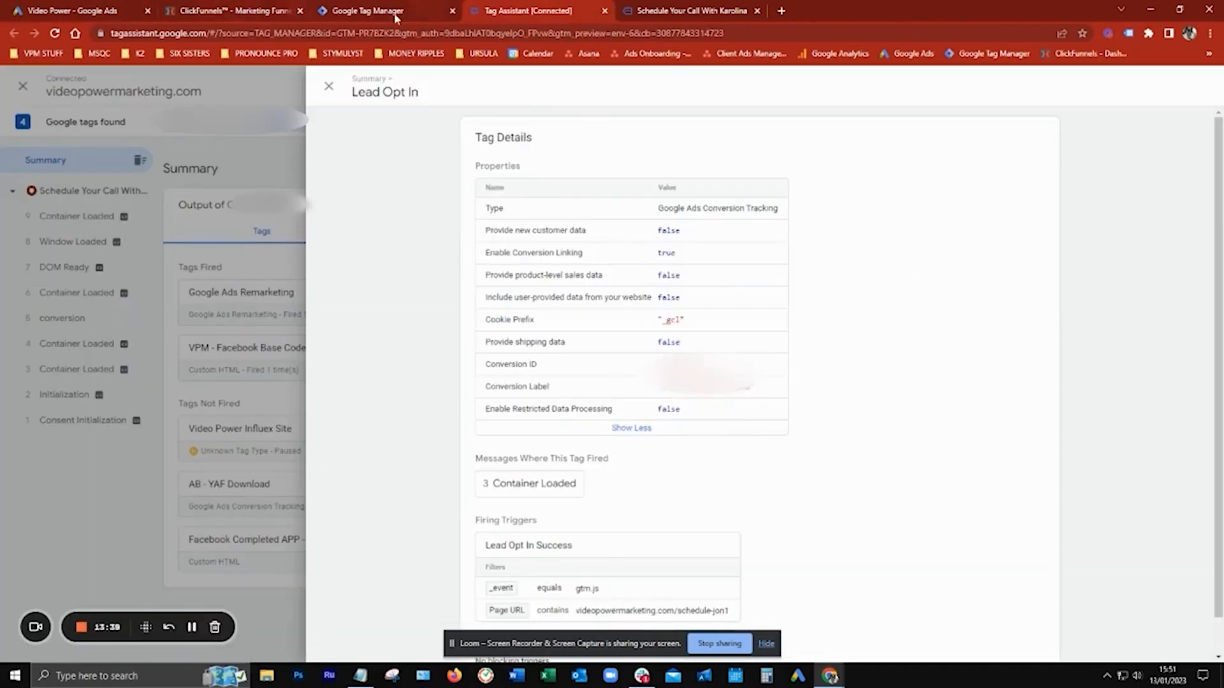
left_click(118, 9)
left_click(413, 15)
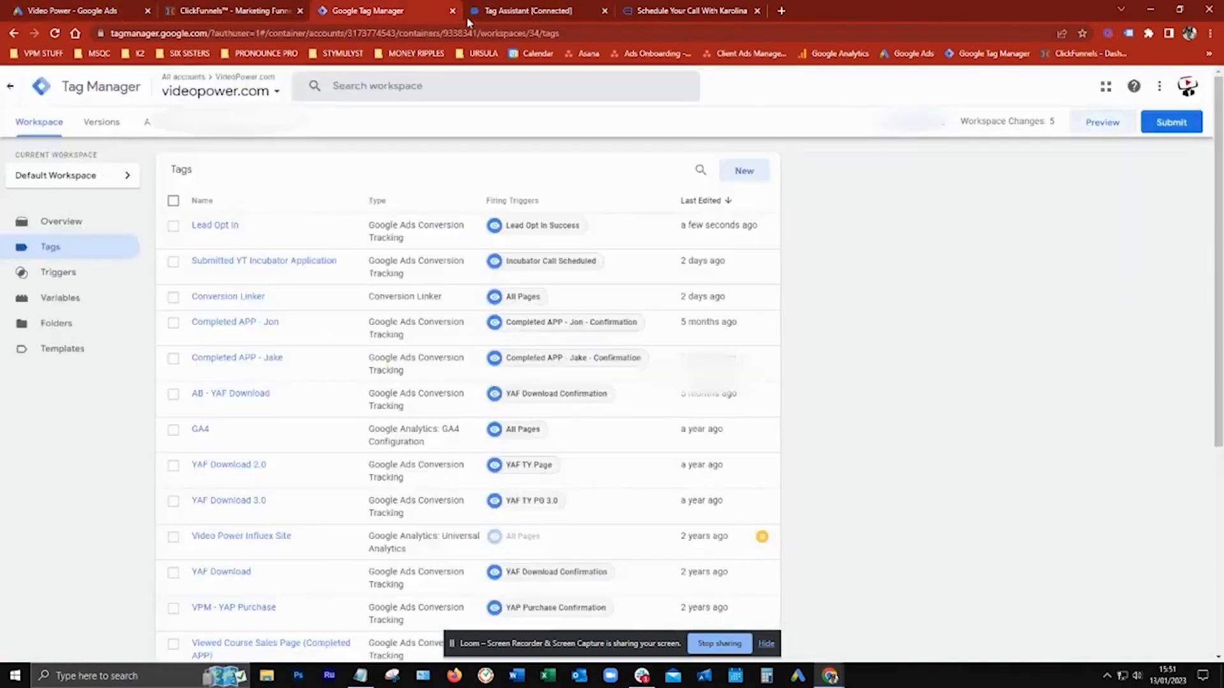
left_click(505, 12)
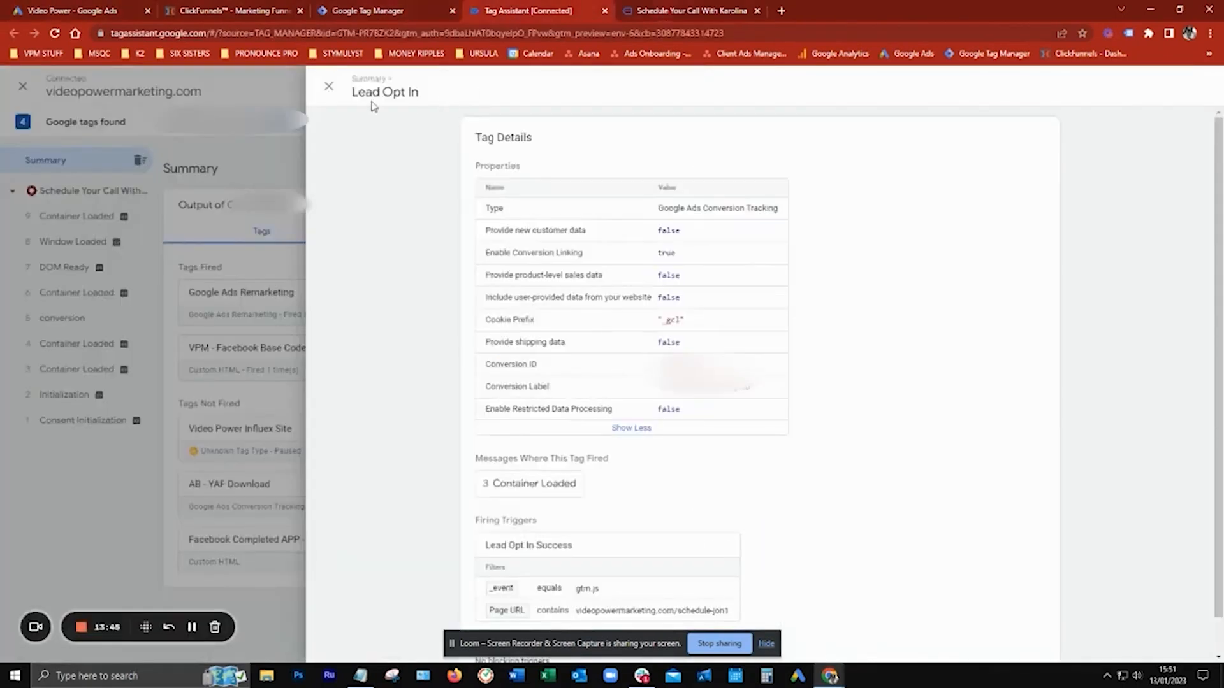
- End the debug session on the schedule page and close Tag Assistant, returning to Tag Manager
left_click(722, 11)
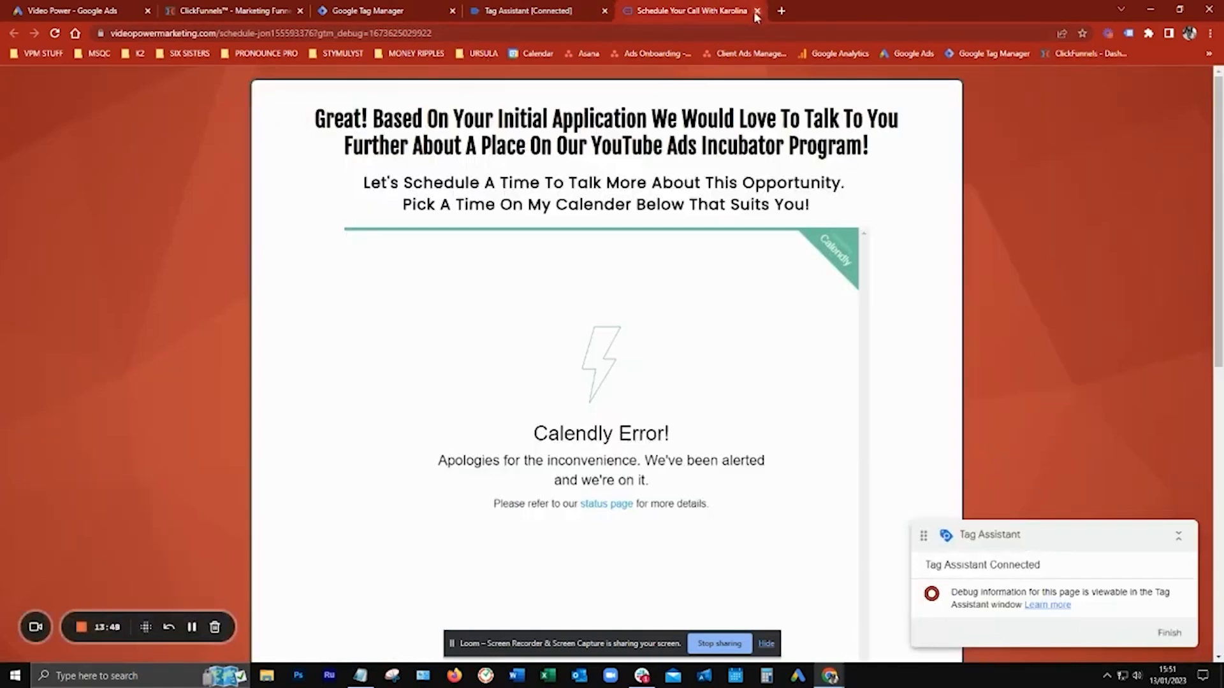
left_click(1169, 633)
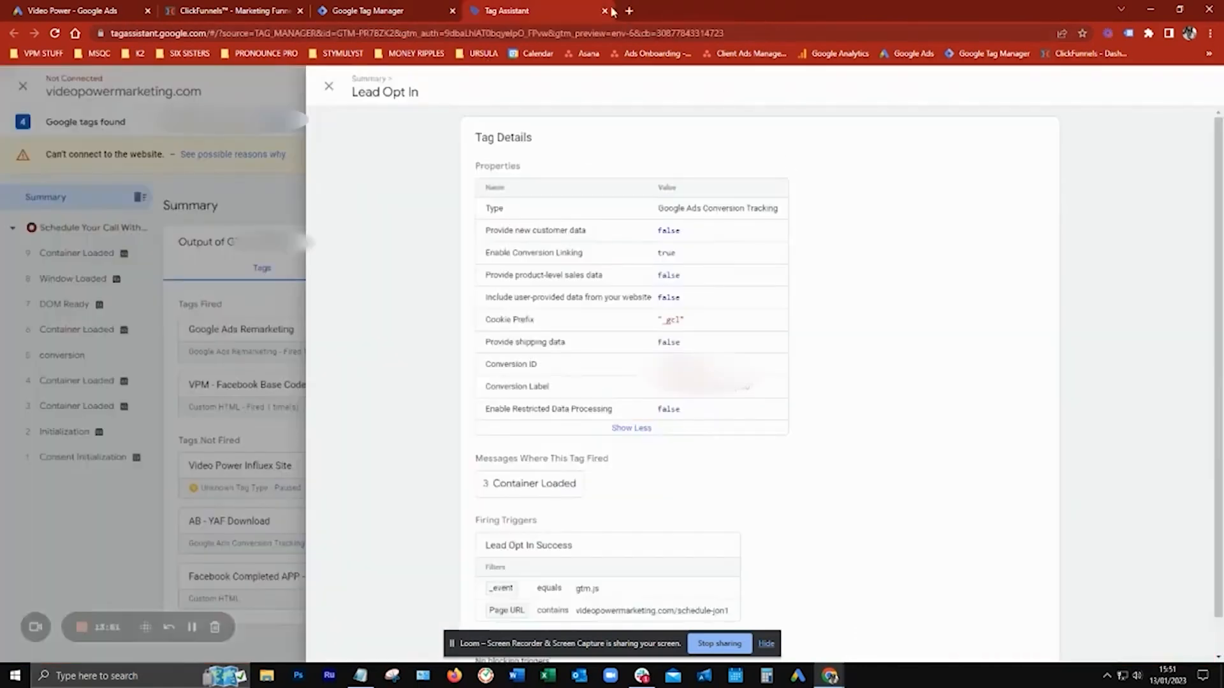
left_click(328, 85)
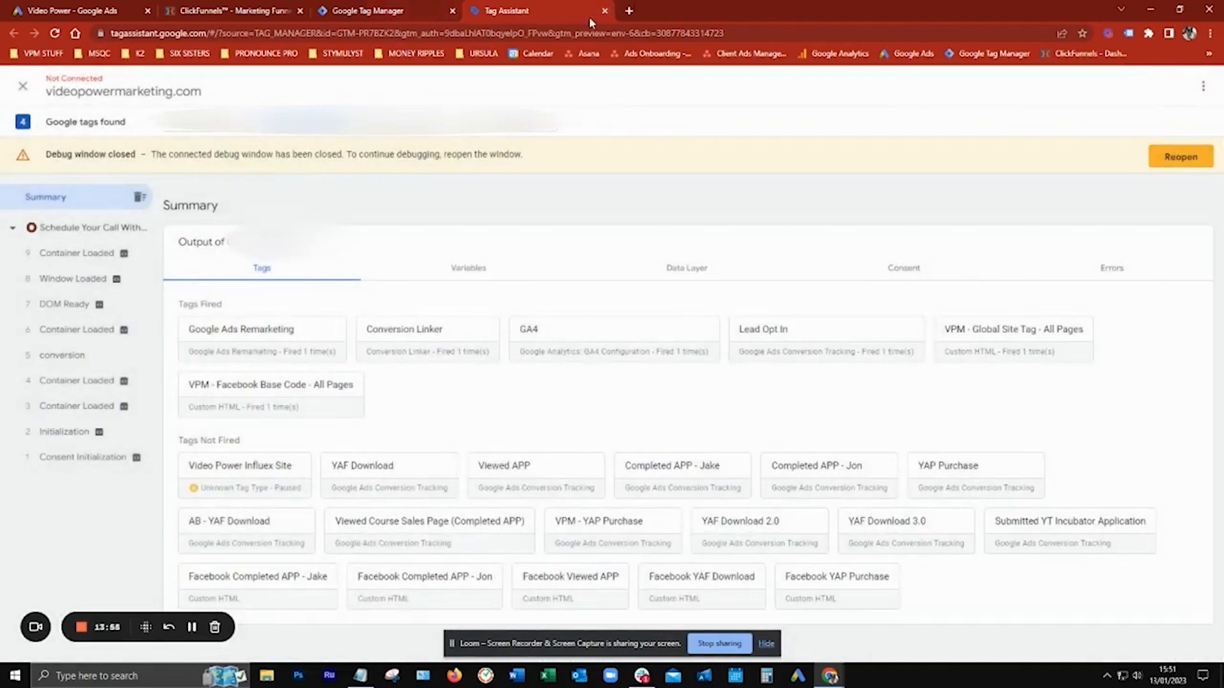
left_click(604, 10)
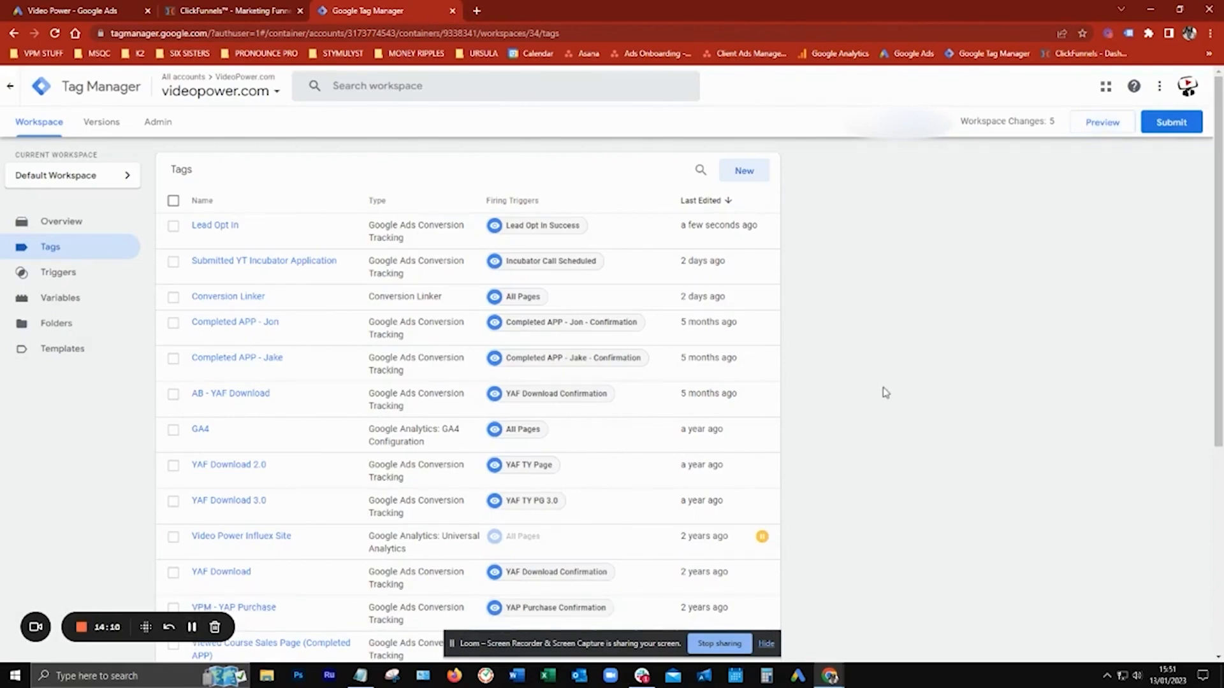
- Switch to Google Ads, finish setting up the Lead Opt In conversion action and review the conversions summary
left_click(96, 11)
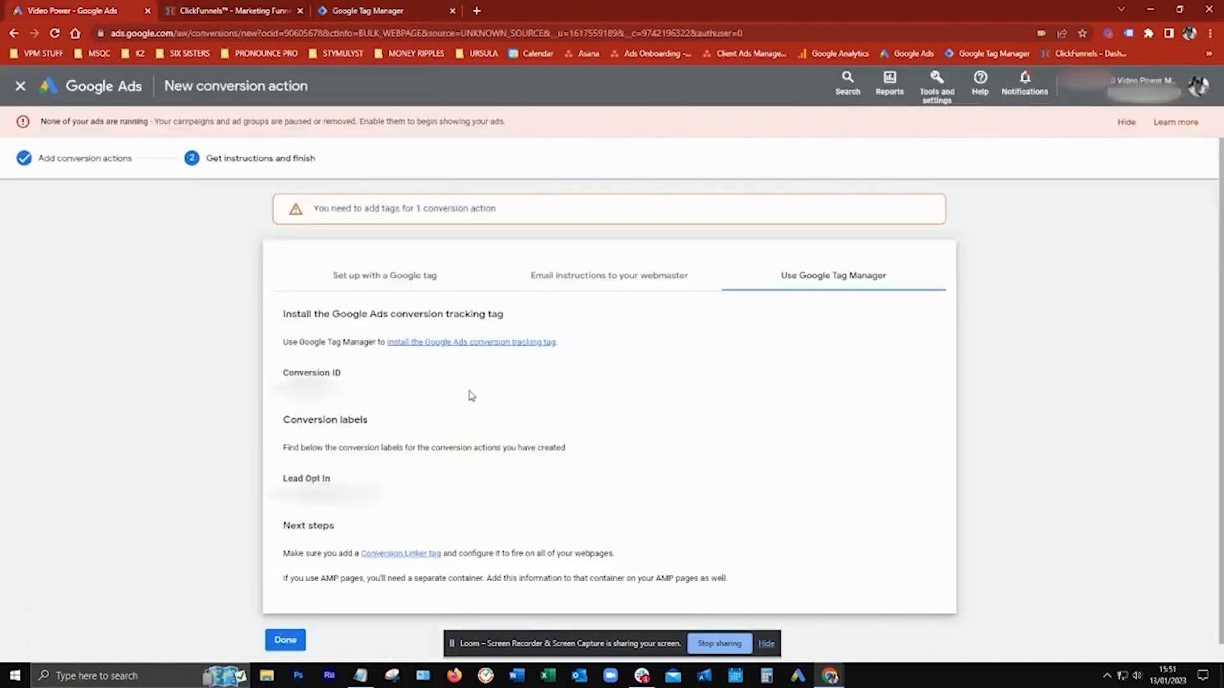
left_click(285, 641)
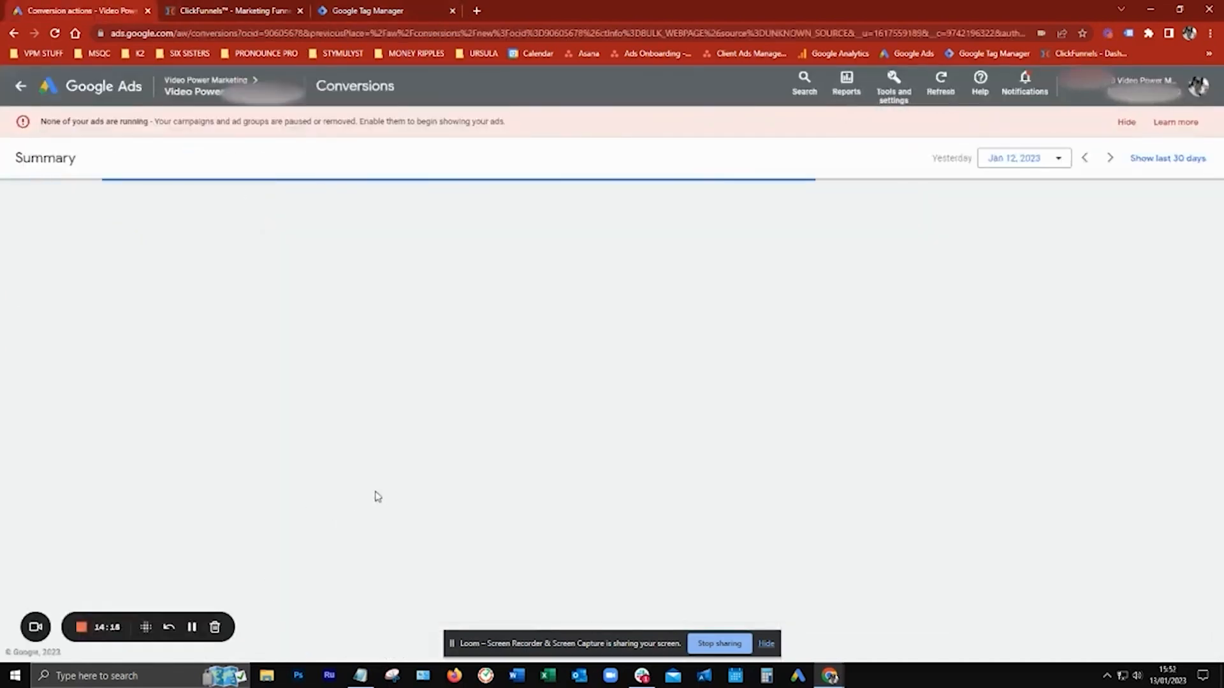
scroll(329, 478, "down", 2)
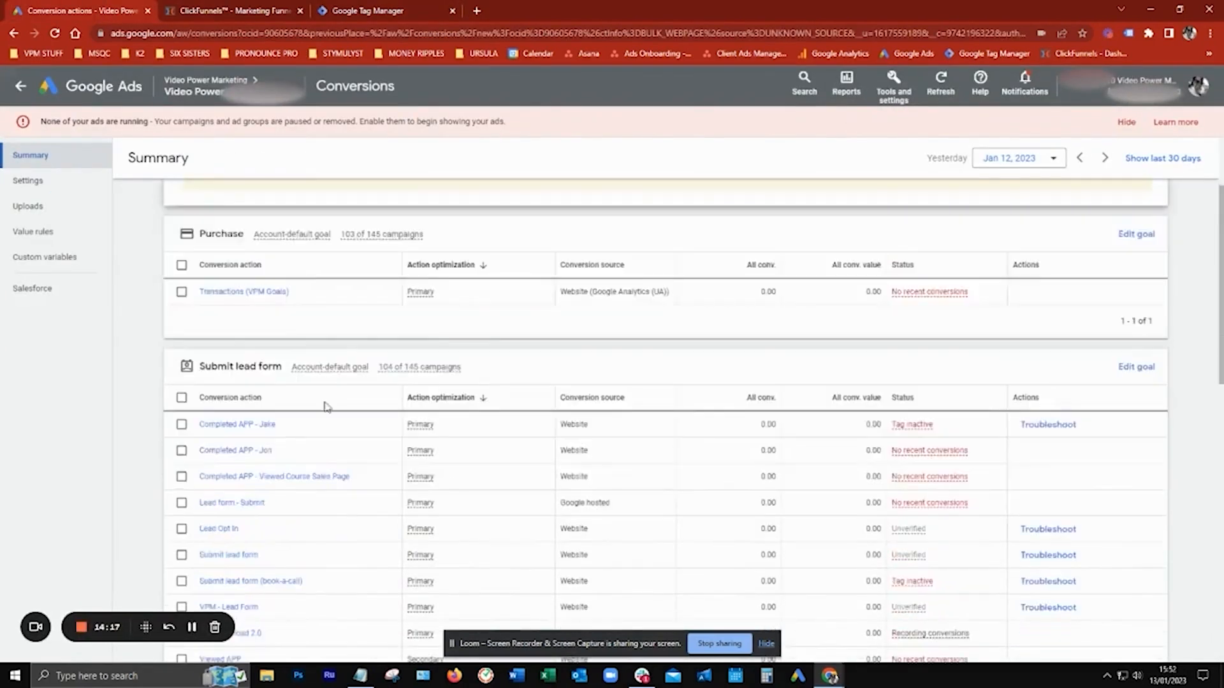
scroll(246, 529, "up", 2)
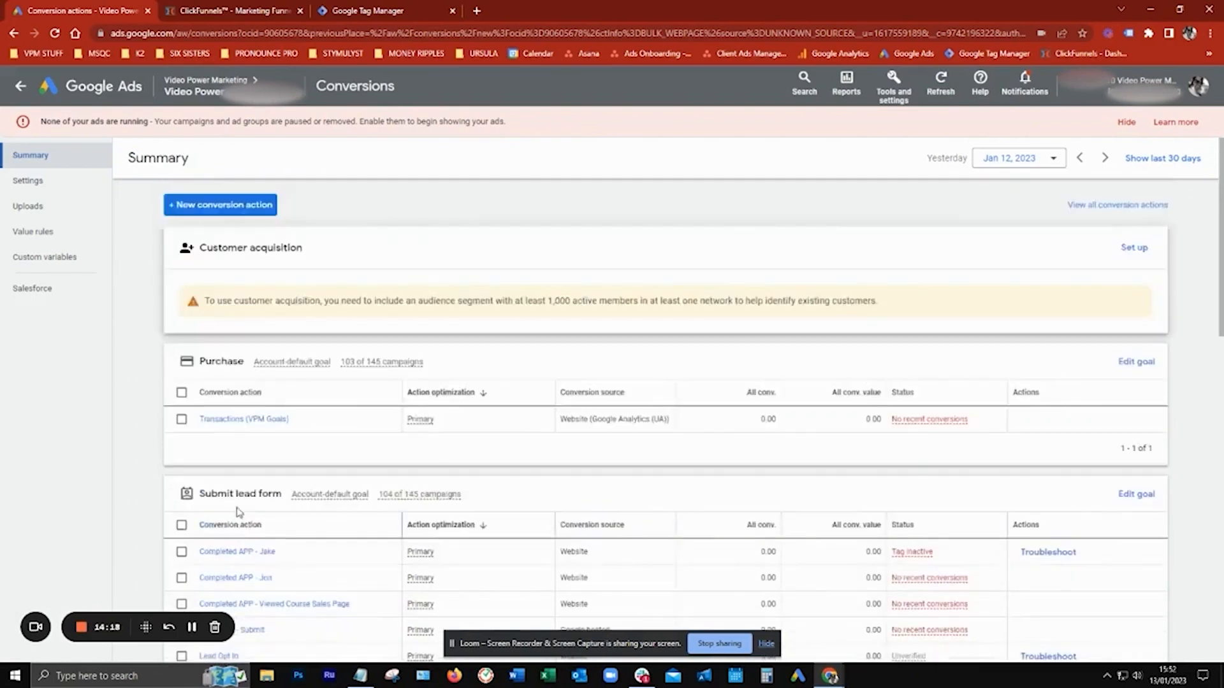
- Switch back to the tags list in Tag Manager
left_click(382, 12)
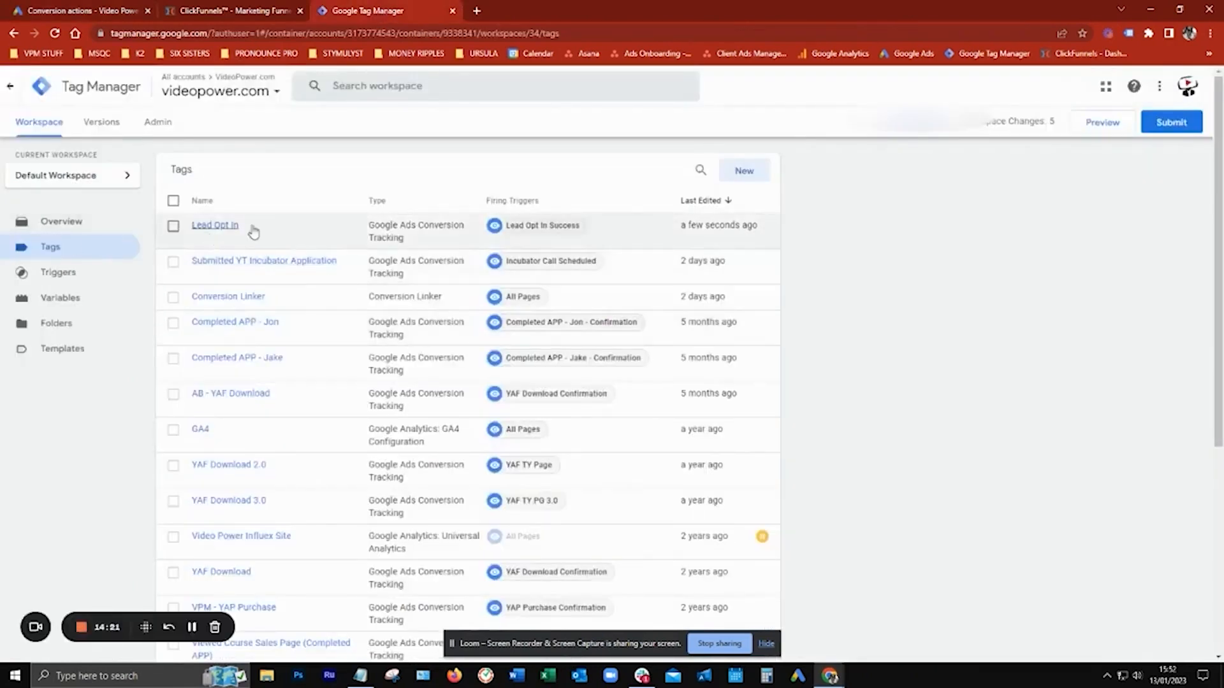